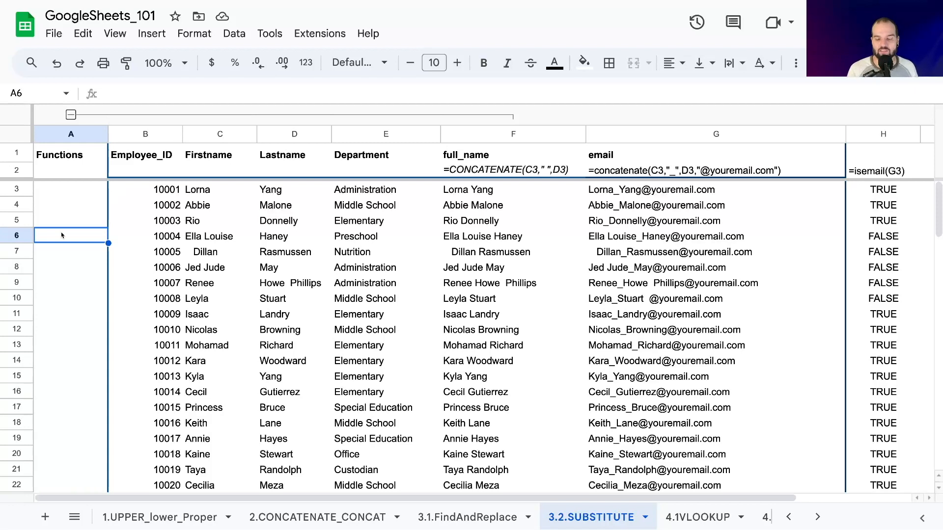
Review the generated addresses in the email column for entries containing stray spaces.
left_click_drag(615, 191, 622, 361)
scroll(637, 318, "down", 3)
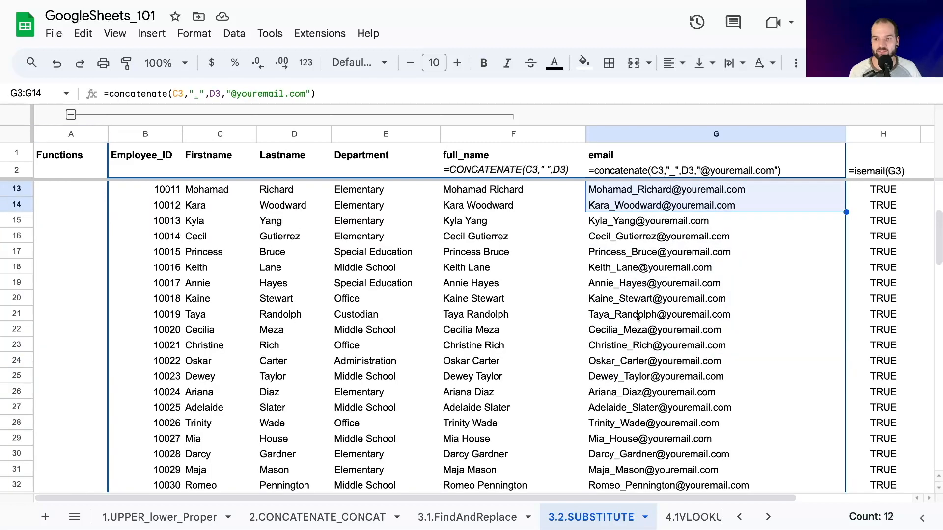
scroll(637, 318, "up", 5)
left_click(644, 283)
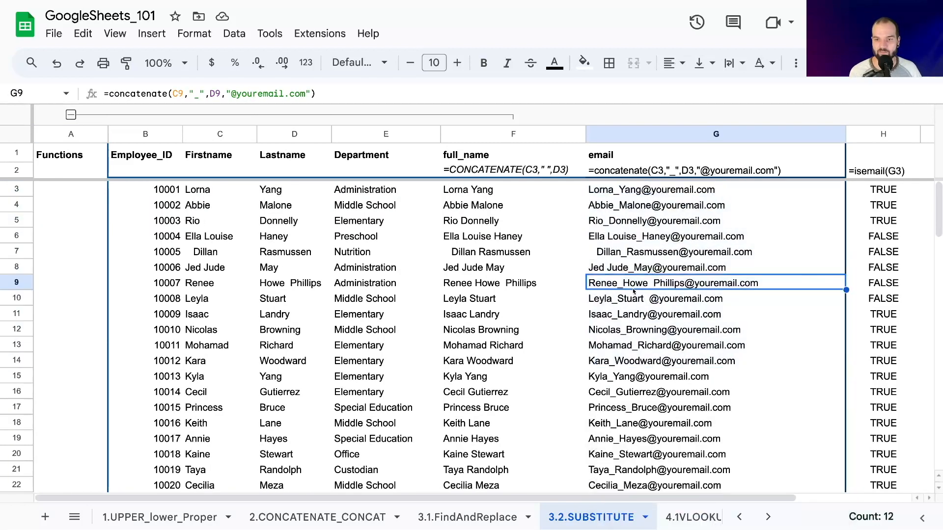
left_click(652, 249)
List the problem characters in the Functions column: "space" in A4 and an apostrophe (') in A5.
left_click(82, 208)
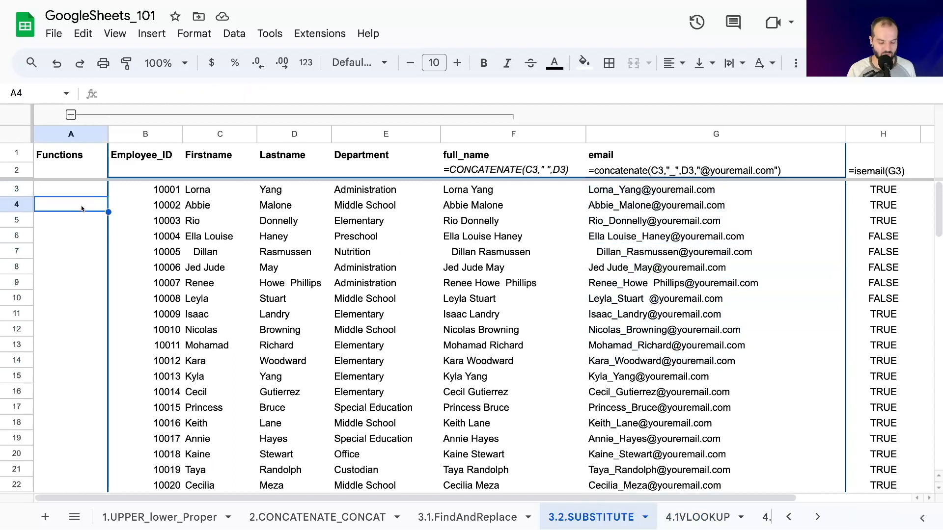
type("space")
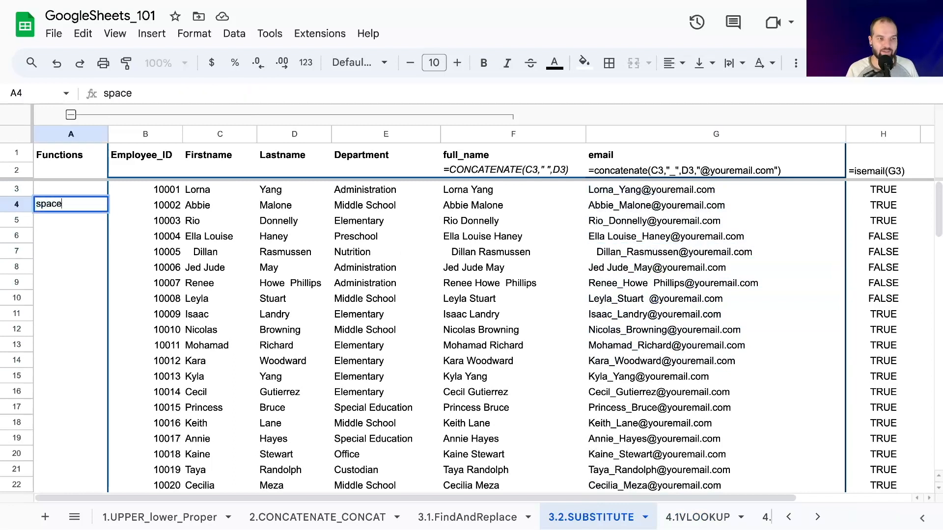
key("Return")
type("'")
key("Return")
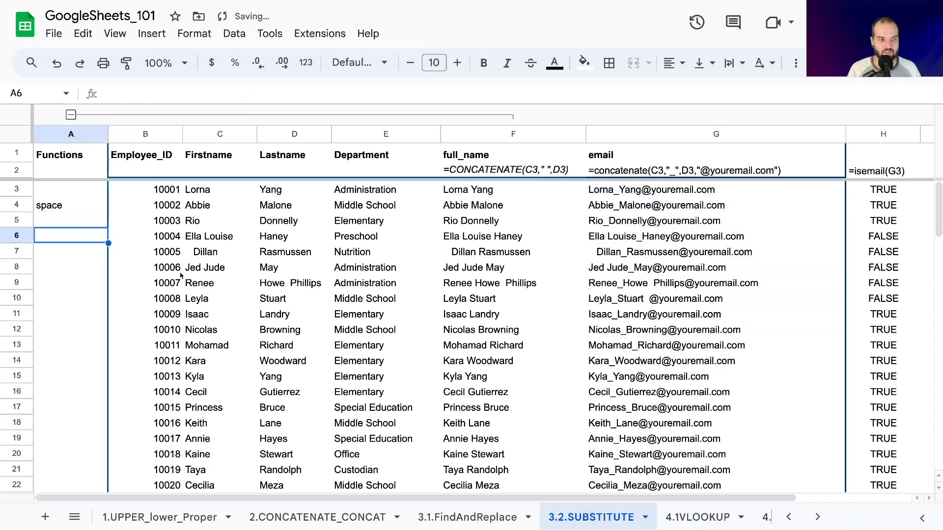
double_click(62, 221)
key("Return")
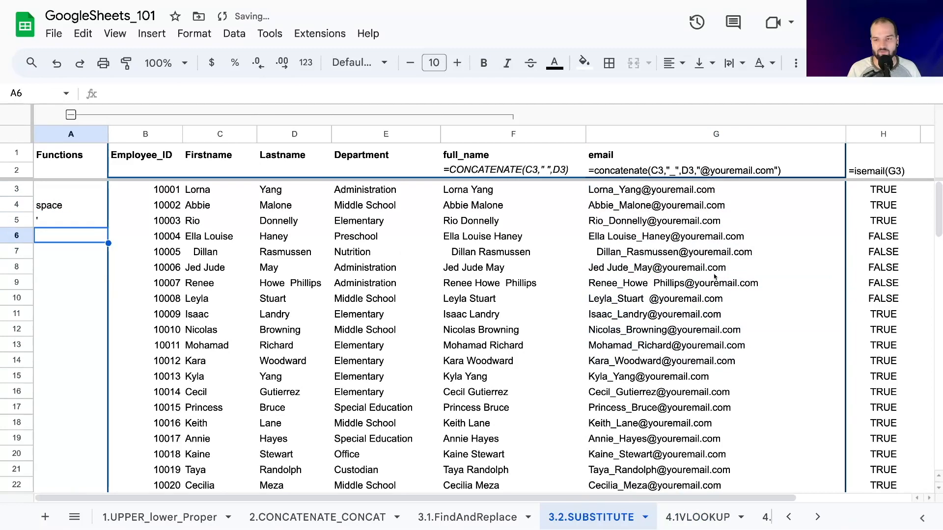
Examine the lower rows of the email column and their isemail checks for addresses containing an apostrophe.
scroll(731, 291, "down", 20)
scroll(705, 324, "up", 5)
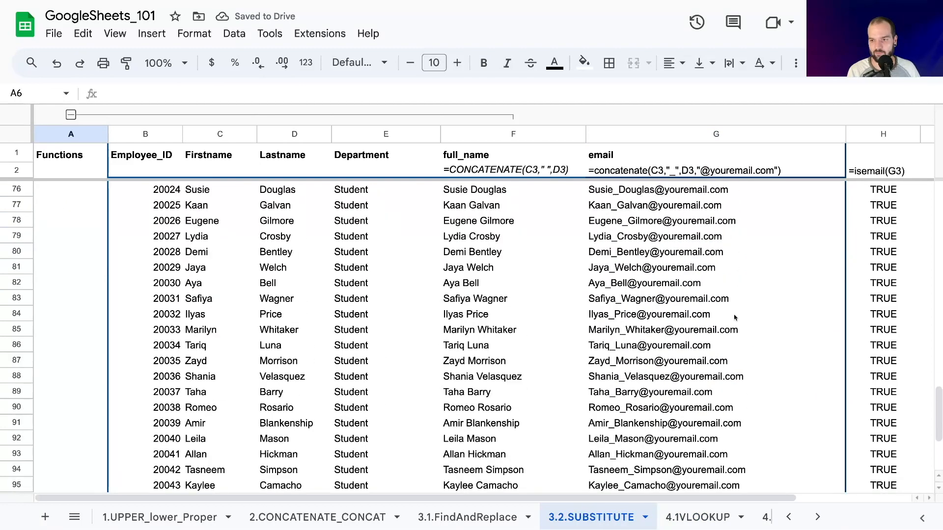
left_click_drag(662, 269, 938, 270)
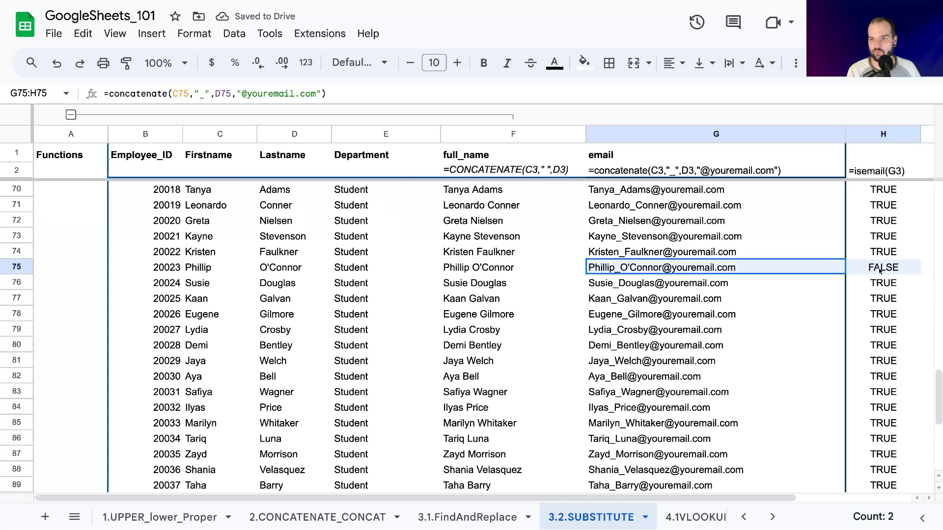
left_click(872, 190)
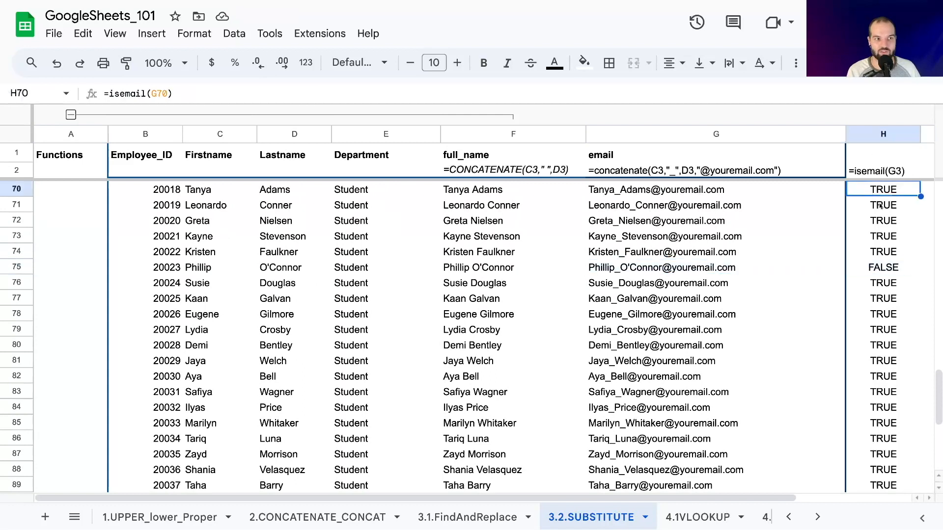
left_click(884, 265)
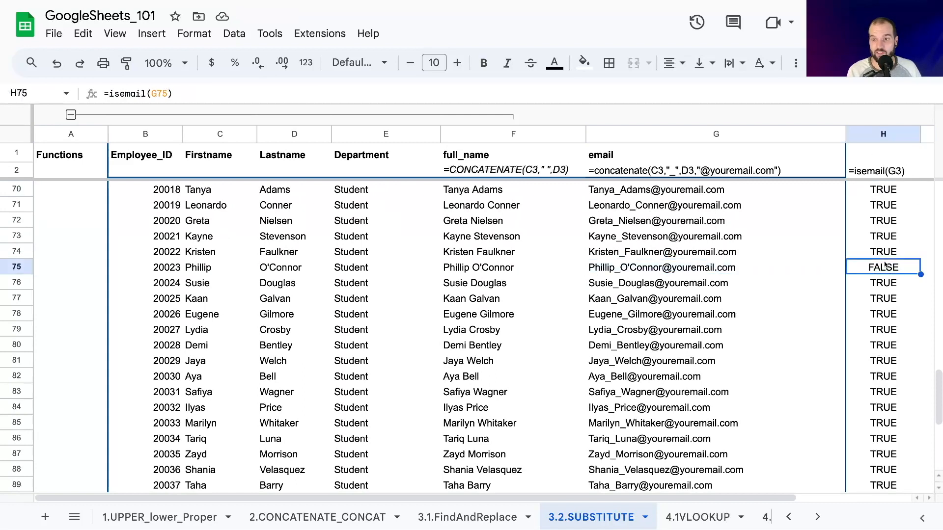
left_click(750, 270)
scroll(751, 265, "up", 8)
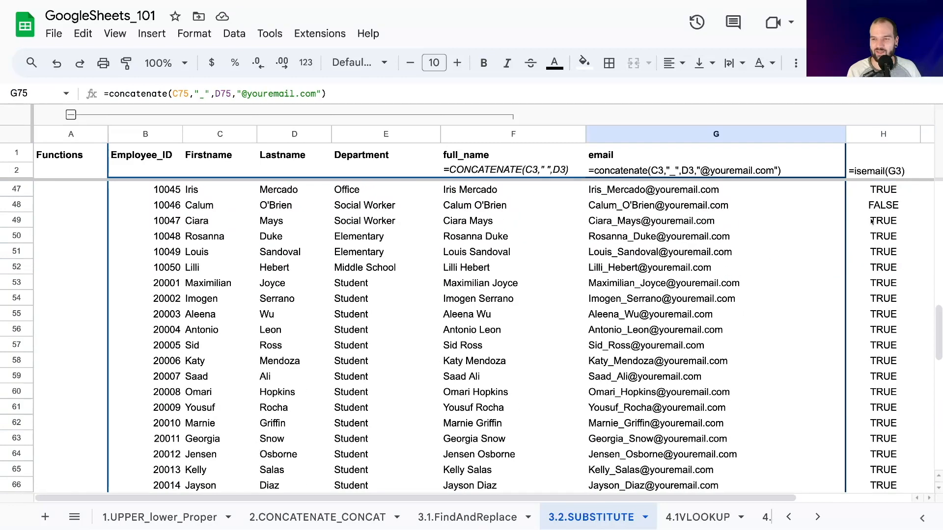
left_click(879, 233)
double_click(878, 233)
left_click(739, 253)
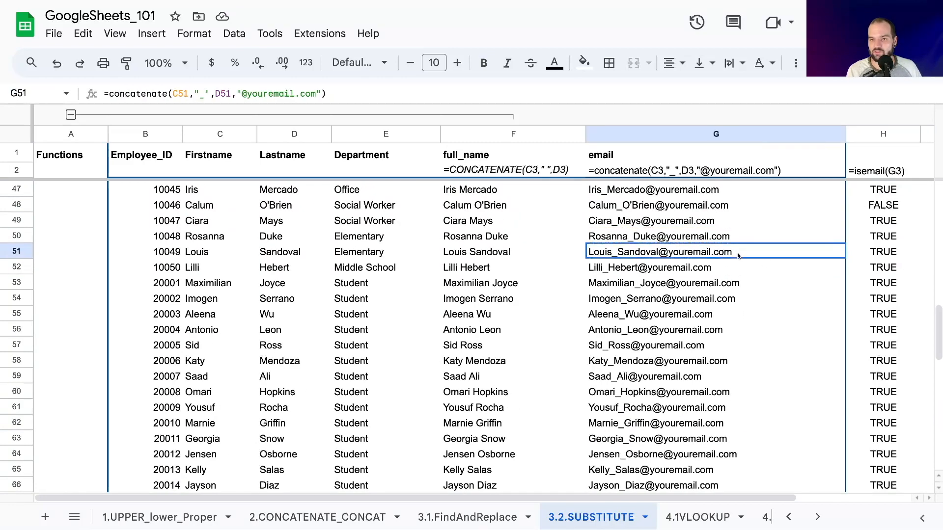
left_click(699, 211)
left_click(883, 212)
scroll(747, 256, "up", 10)
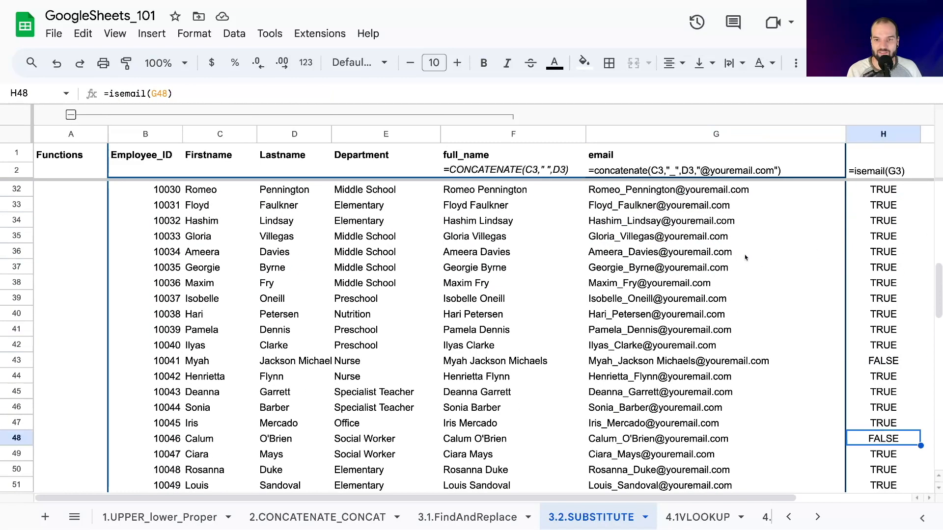
scroll(806, 246, "up", 4)
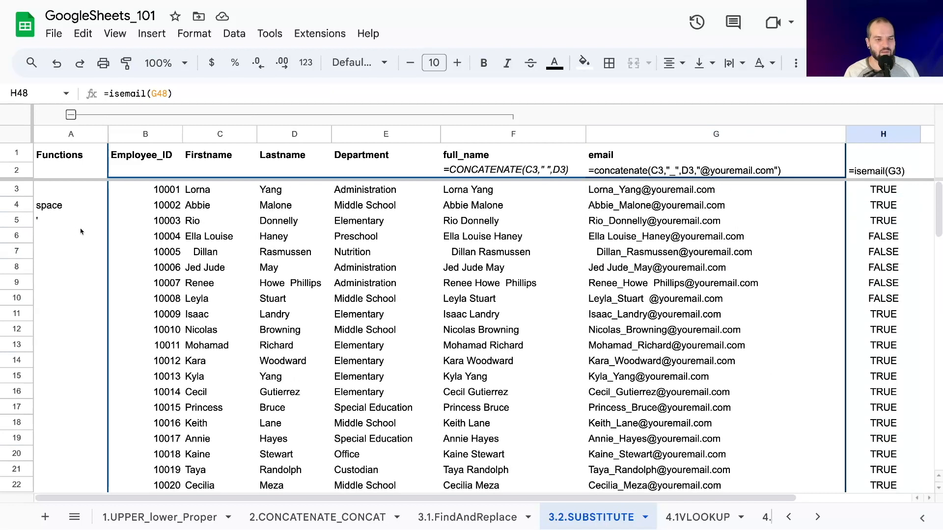
Enter the formula =trim(C7) in cell A7 to strip the spaces around the first name in row 7.
left_click(64, 251)
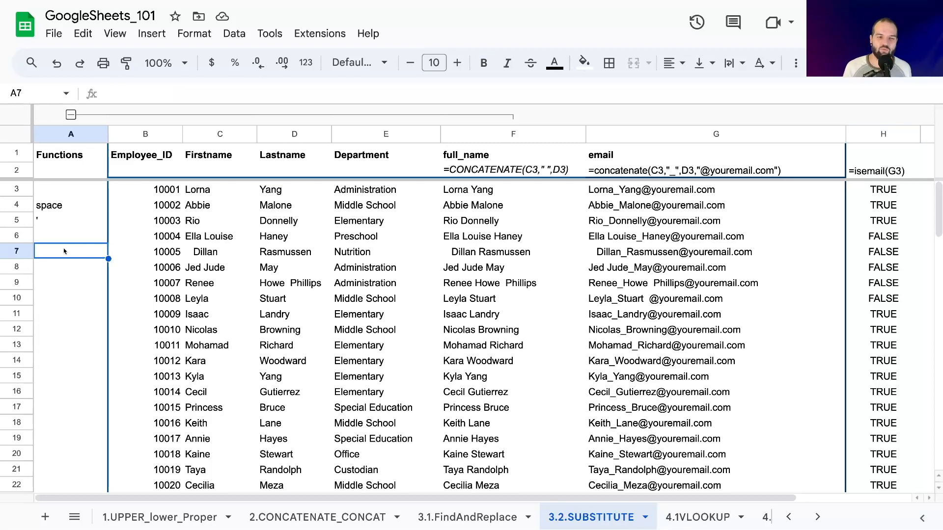
type("=")
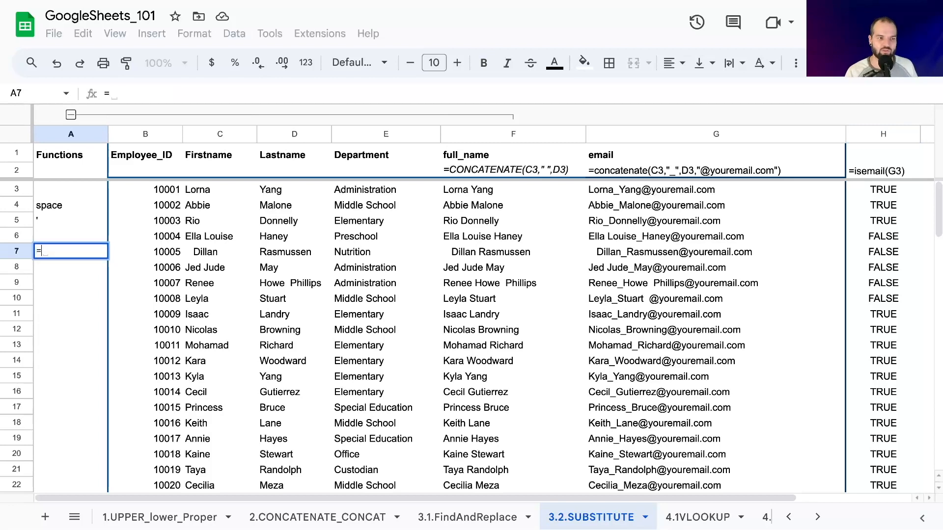
type("trim")
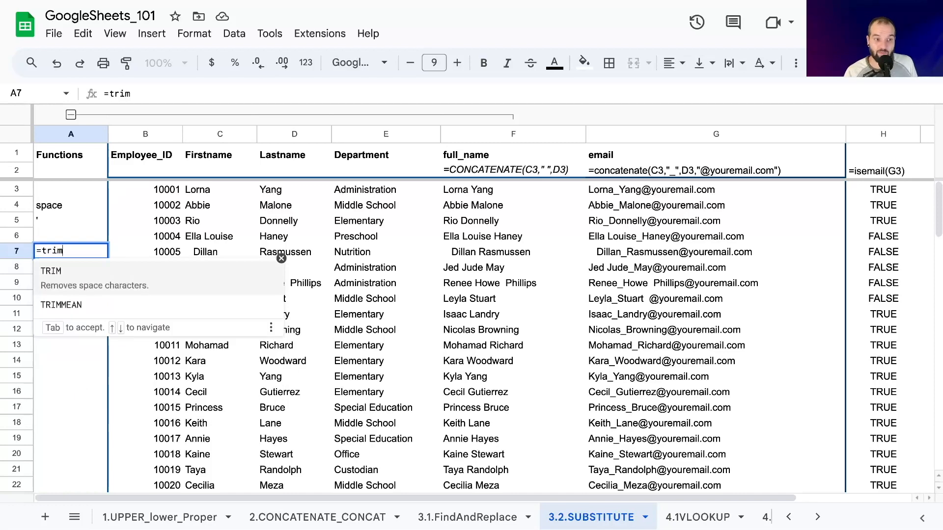
type("(")
left_click(199, 253)
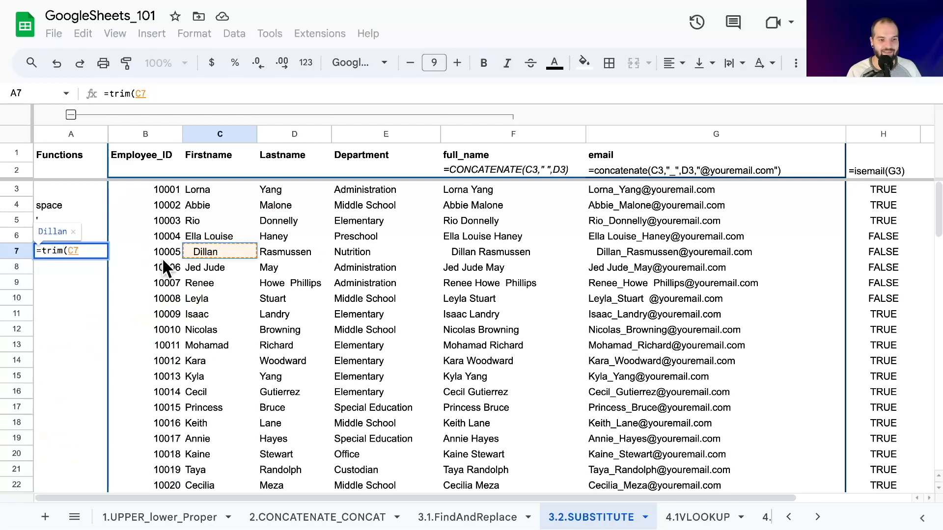
key("Return")
Fill the trim formula from A7 down to A8 and add an extra space between the two words in C8.
left_click(98, 256)
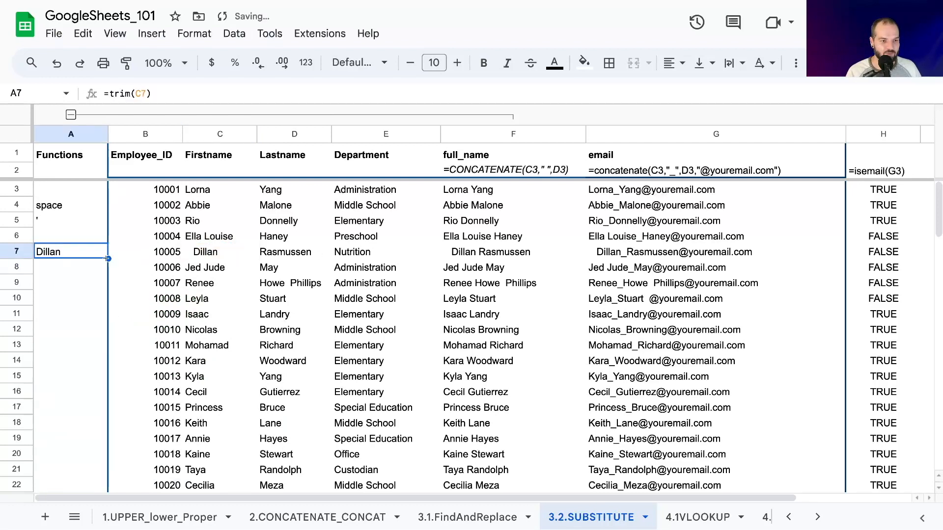
left_click_drag(107, 258, 106, 273)
left_click(74, 268)
left_click(190, 267)
double_click(243, 269)
left_click(202, 266)
key("Return")
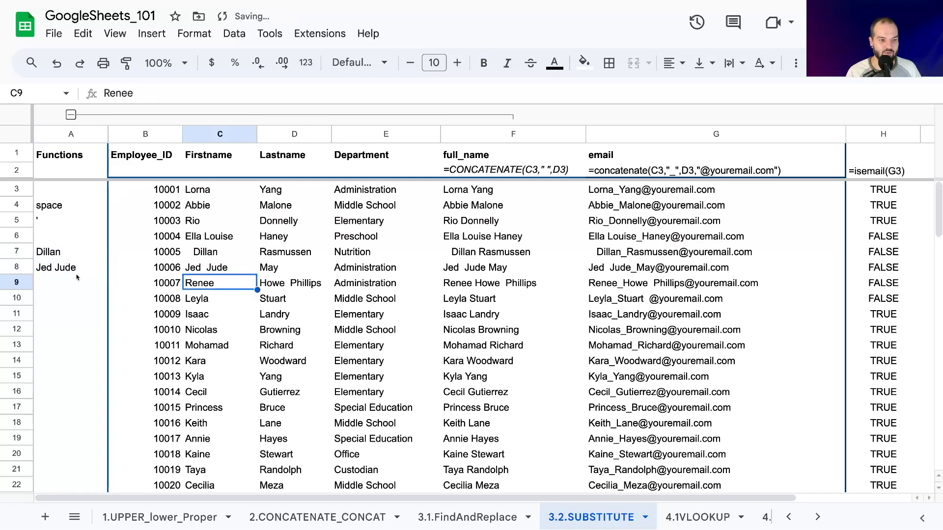
Check the trim formula in A8 and remove the extra space between the two words in C8.
left_click(196, 271)
double_click(50, 270)
key("Return")
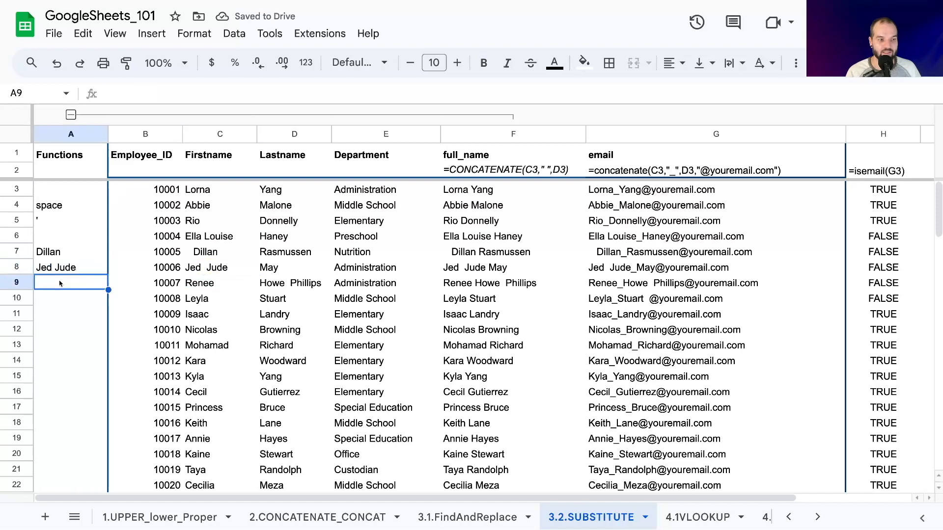
double_click(203, 266)
left_click(61, 267)
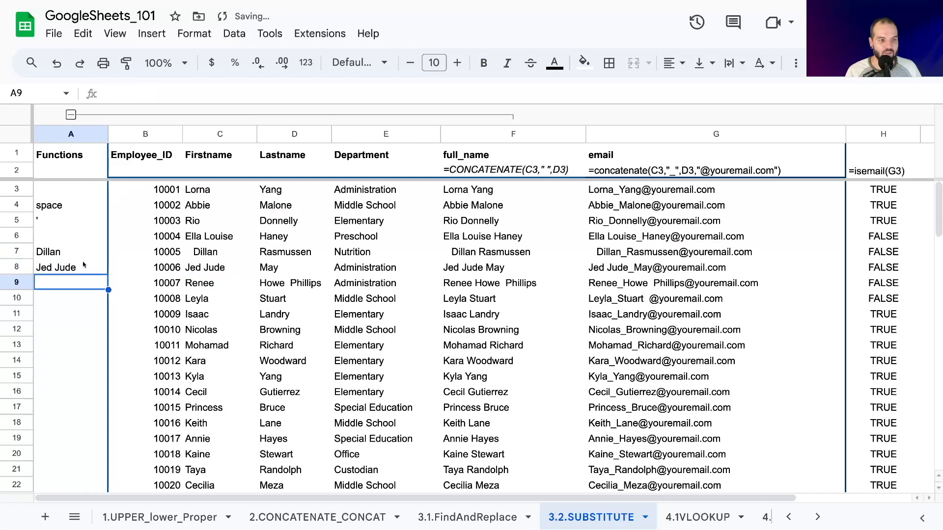
Clear the two trim formulas from cells A7:A8.
left_click_drag(56, 251, 63, 269)
key("Delete")
left_click(62, 279)
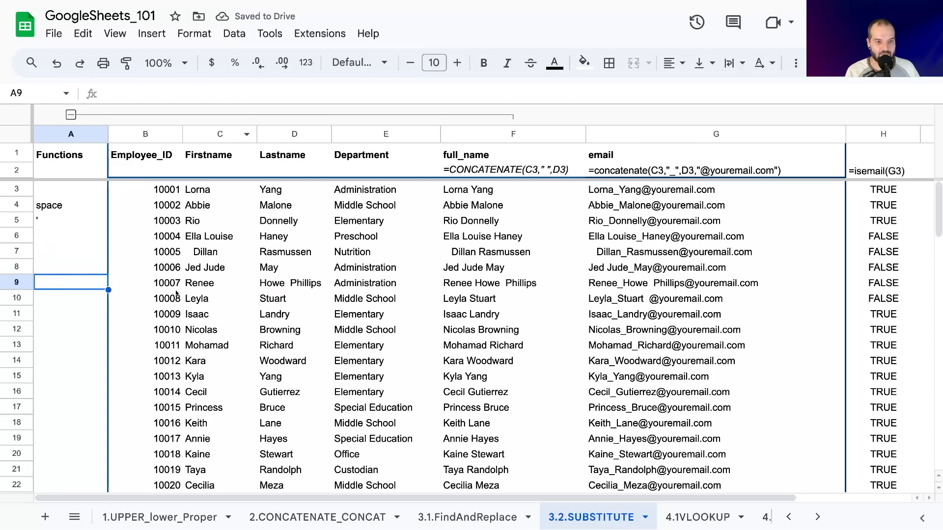
left_click_drag(214, 134, 305, 134)
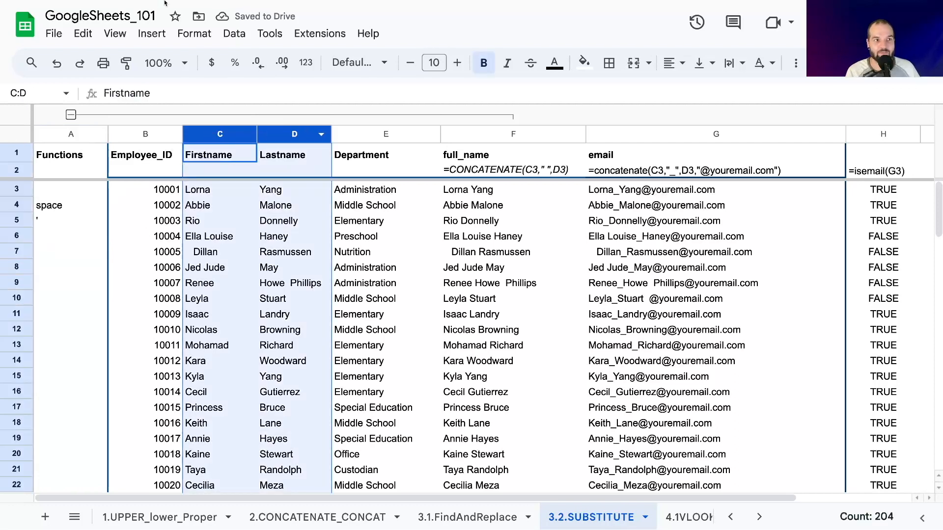
left_click(74, 40)
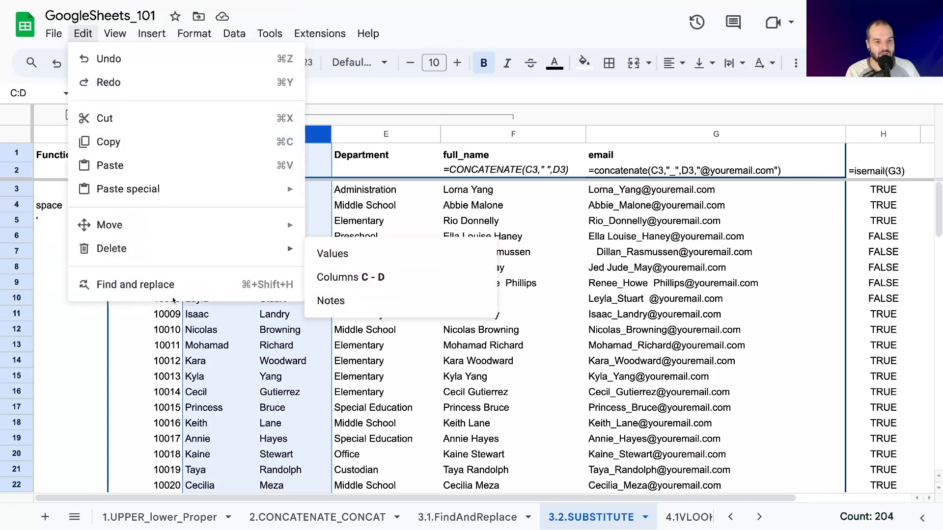
left_click(212, 328)
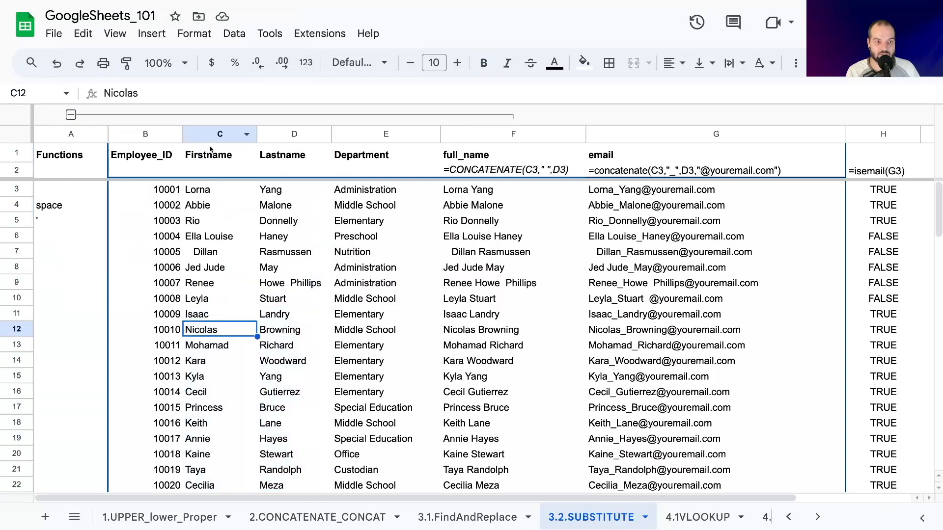
Show the data cleanup options with the Firstname and Lastname columns selected.
left_click(235, 134)
left_click_drag(275, 134, 216, 119)
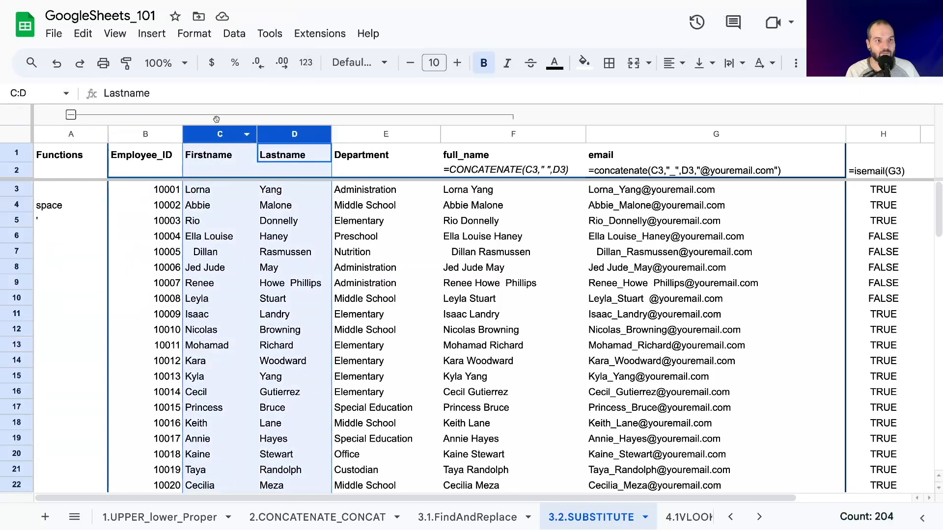
left_click(234, 33)
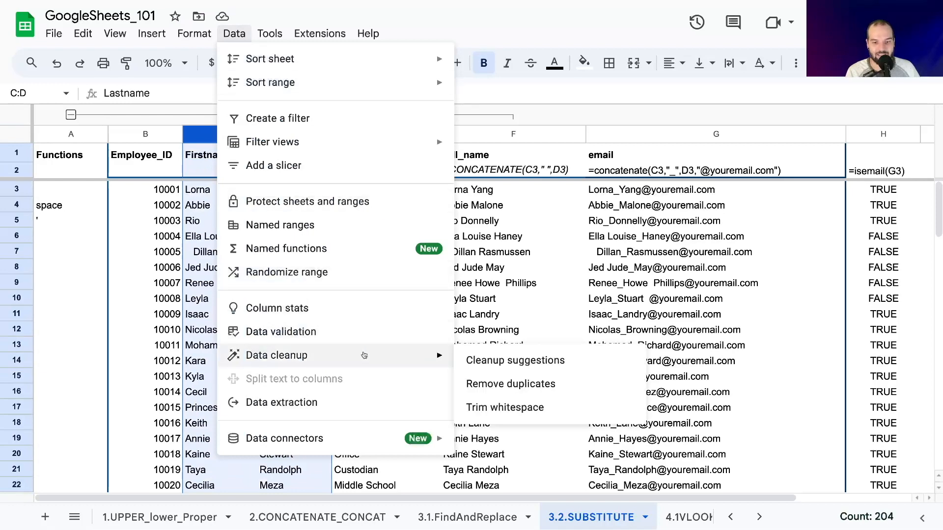
left_click(148, 220)
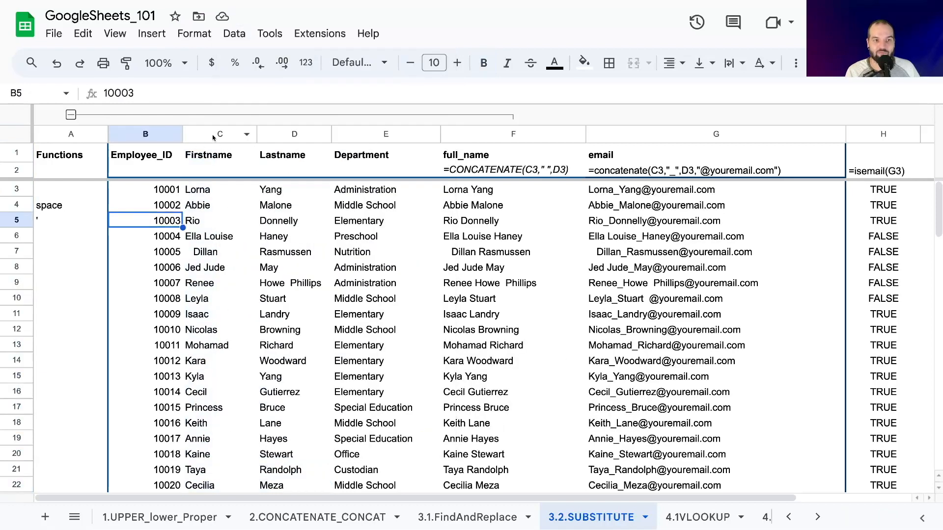
Trim the whitespace in the Firstname and Lastname columns (C:D) with the data cleanup command, and undo that trim.
left_click_drag(214, 134, 271, 157)
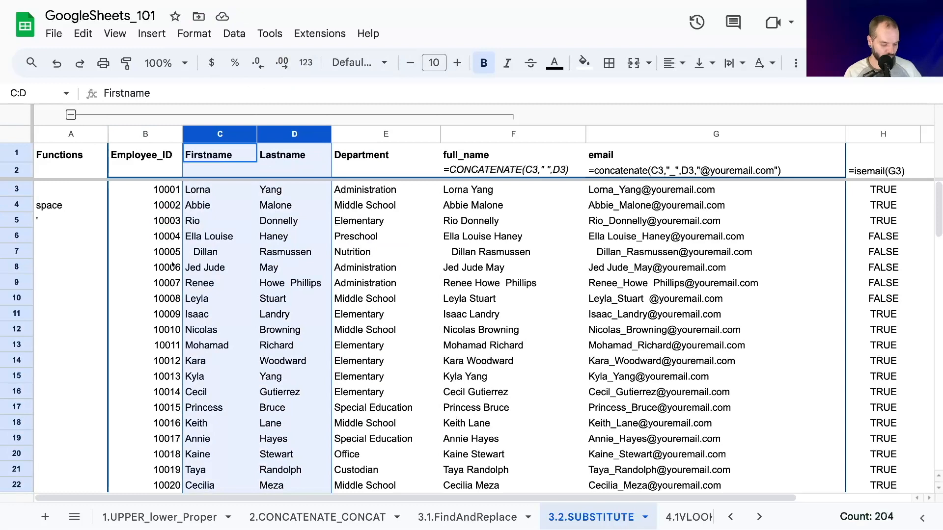
key("alt+d")
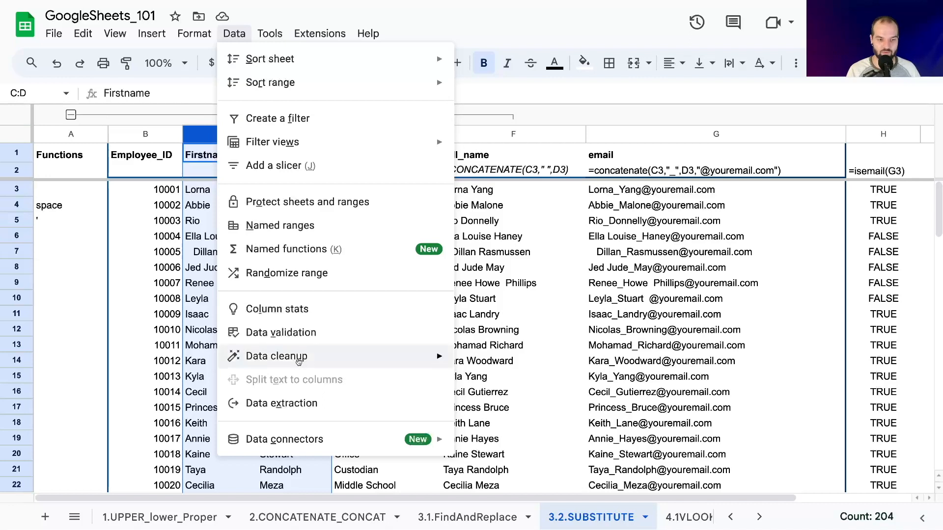
key("u")
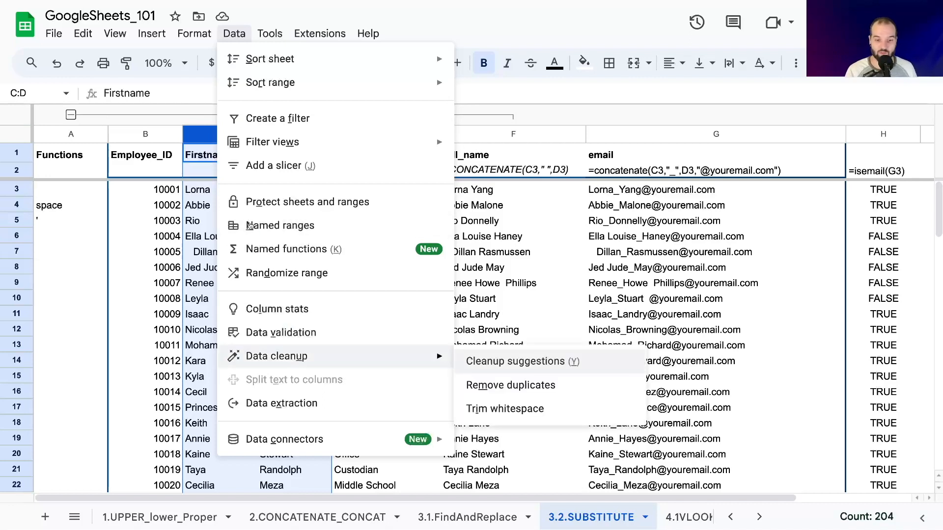
key("i")
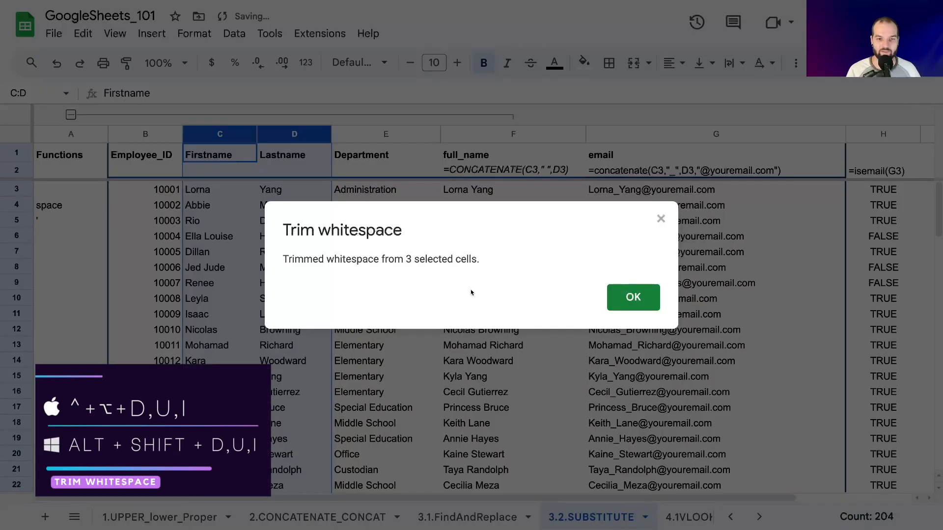
left_click(631, 297)
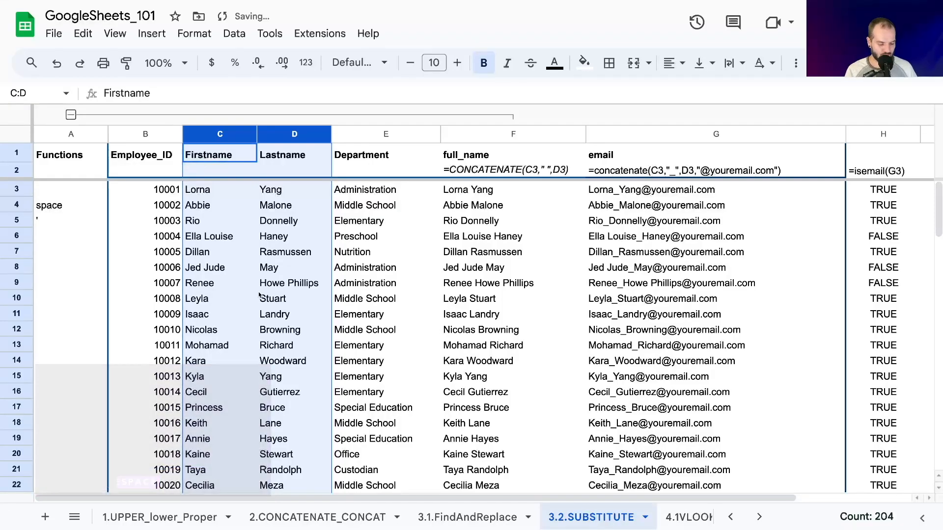
key("ctrl+z")
left_click(73, 350)
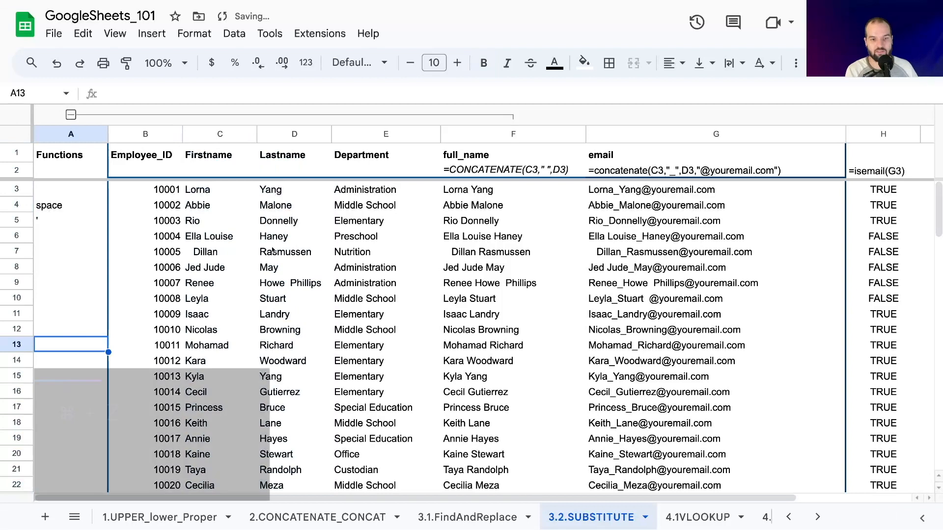
Wrap the full_name formula in F3 in TRIM so it reads =TRIM(CONCATENATE(C3," ",D3)).
left_click(442, 196)
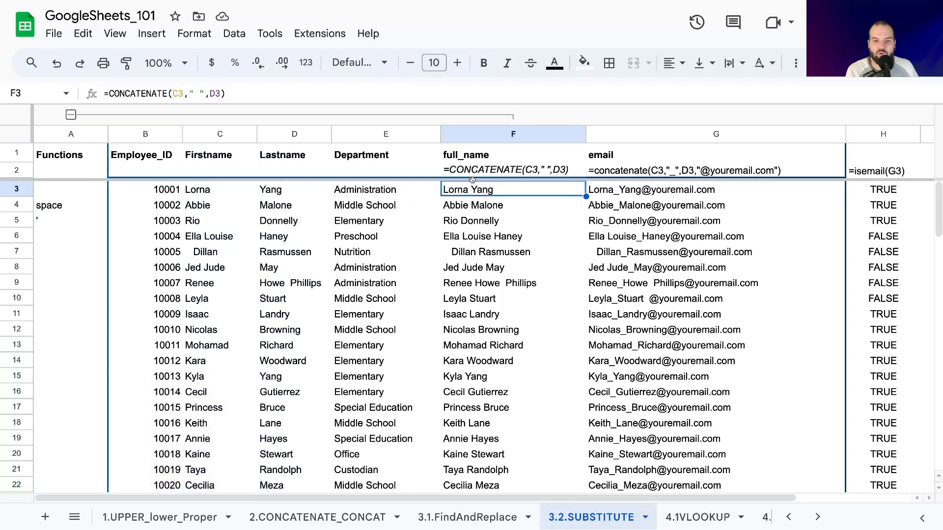
double_click(450, 251)
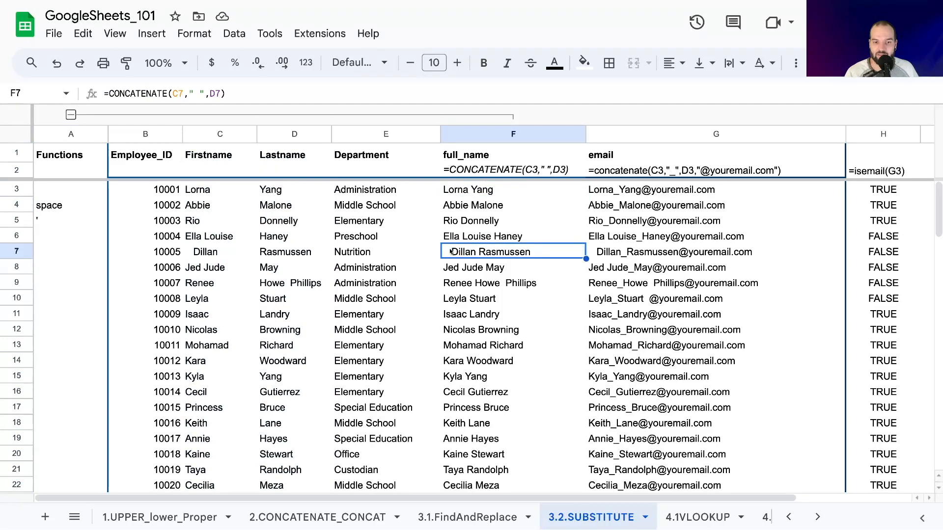
left_click(482, 283)
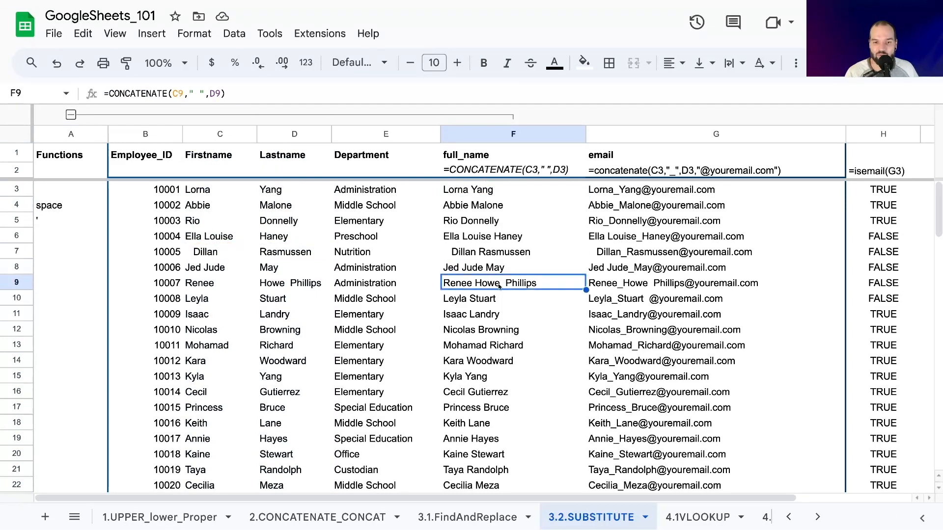
left_click(447, 191)
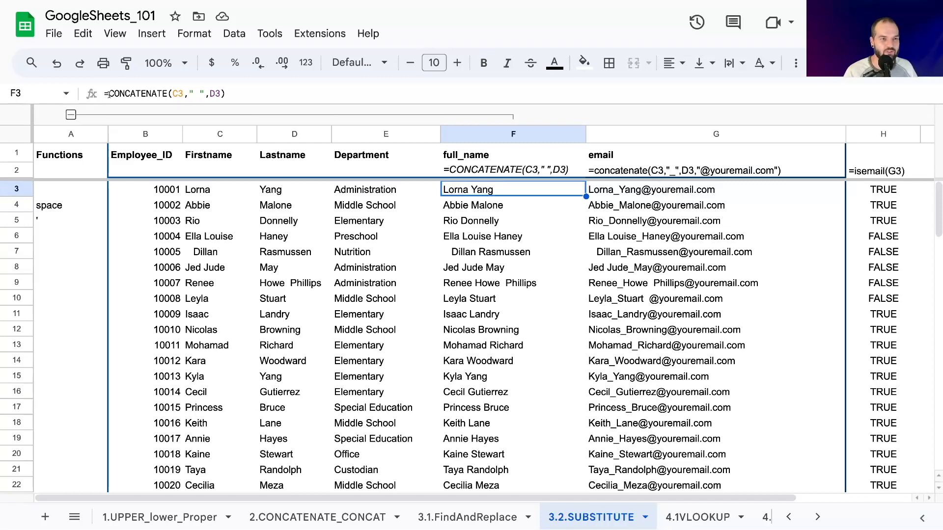
left_click_drag(109, 94, 225, 93)
key("ctrl+c")
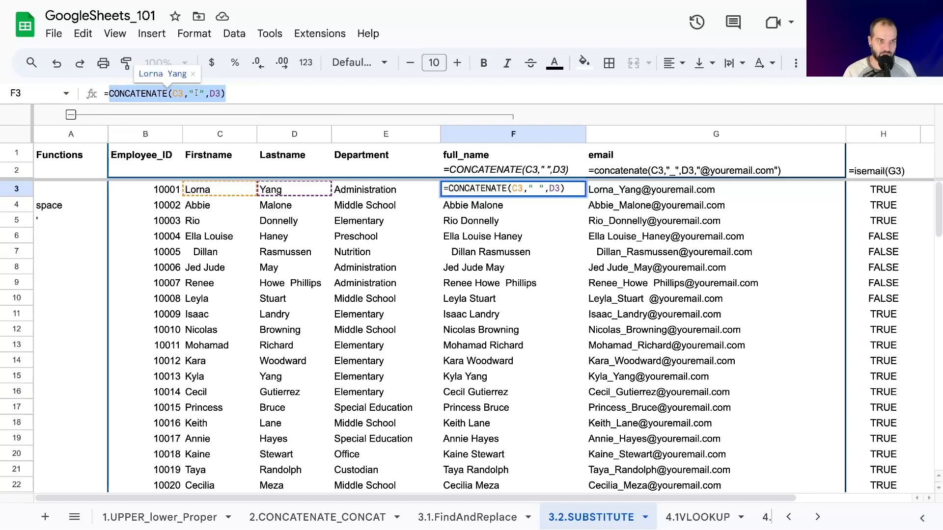
key("BackSpace")
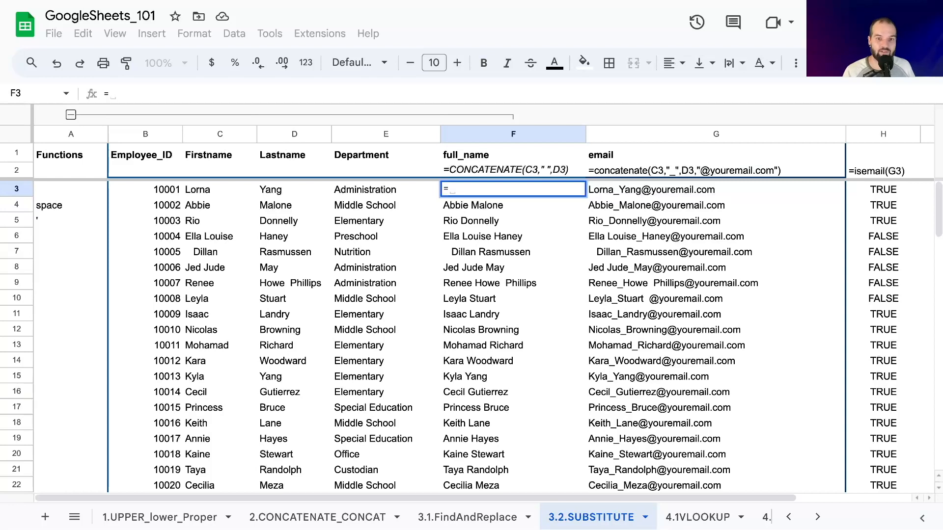
type("TRIM(")
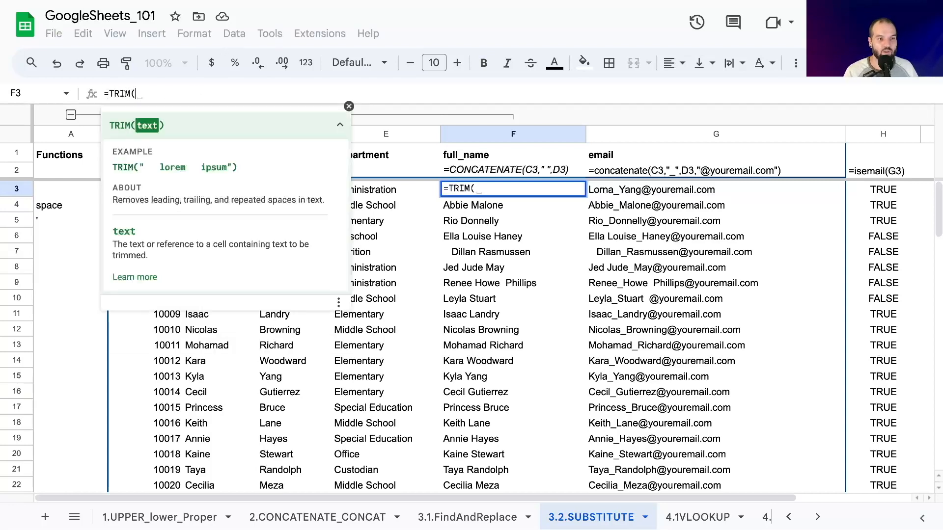
left_click(143, 93)
type(")")
left_click(134, 93)
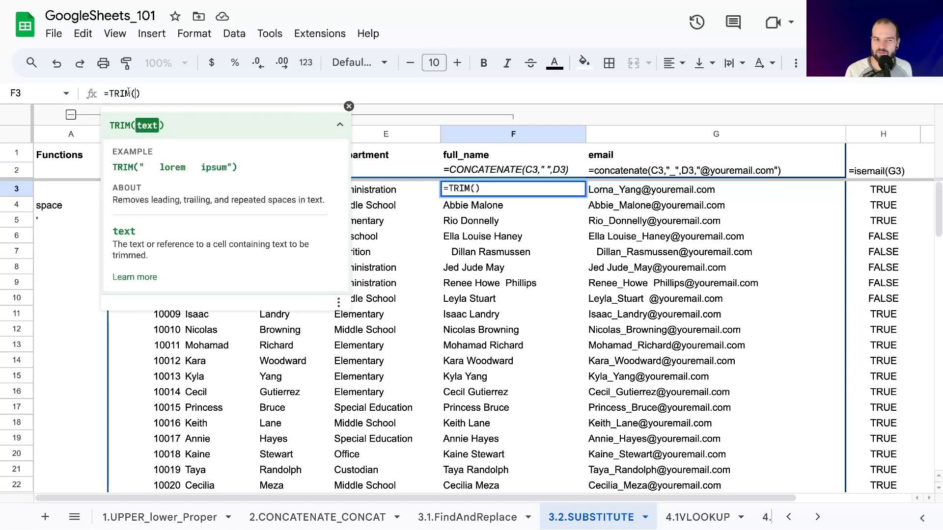
key("ctrl+v")
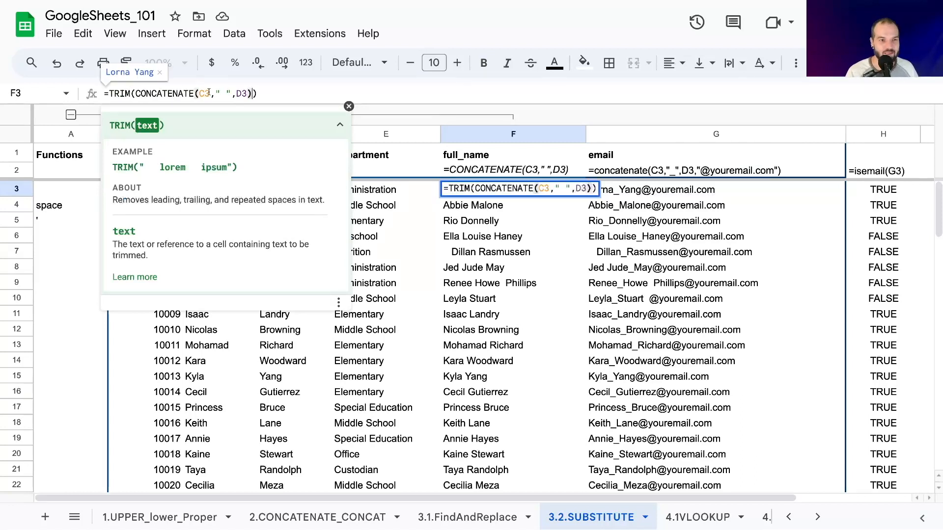
Review how the CONCATENATE expression serves as the text argument of TRIM in the F3 formula.
left_click_drag(252, 94, 136, 93)
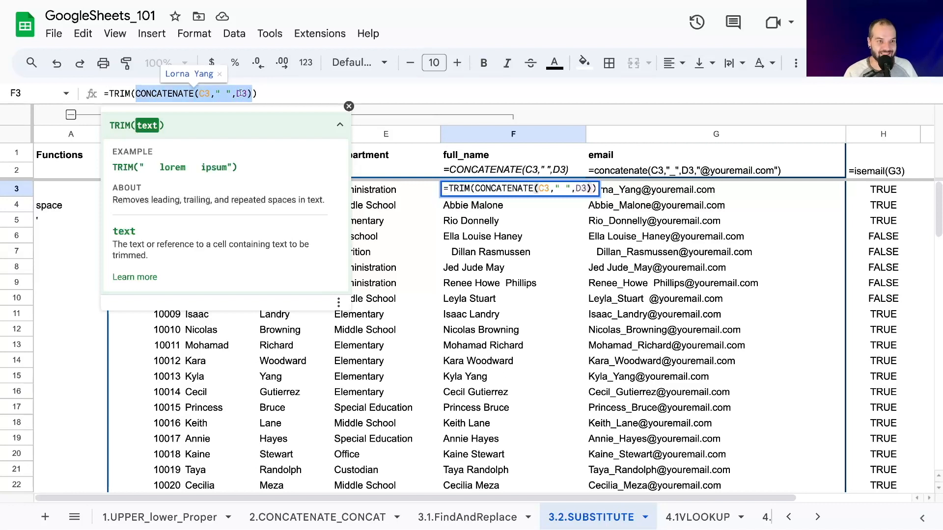
left_click(111, 93)
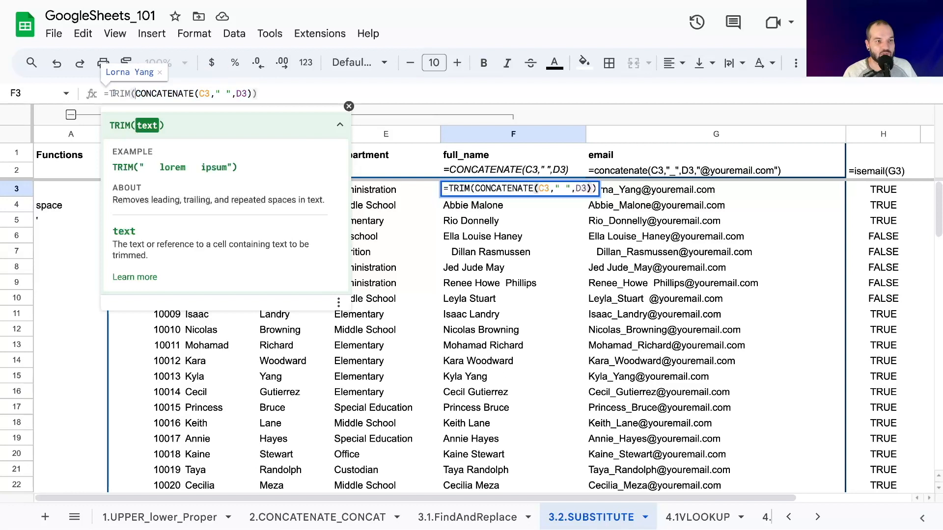
left_click_drag(111, 94, 105, 94)
left_click(133, 93)
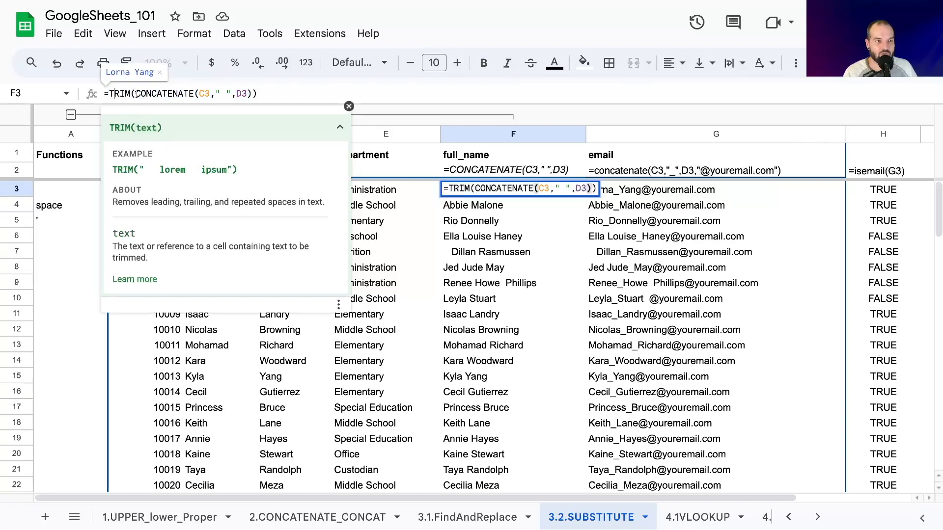
type("=")
key("BackSpace")
left_click_drag(135, 93, 196, 93)
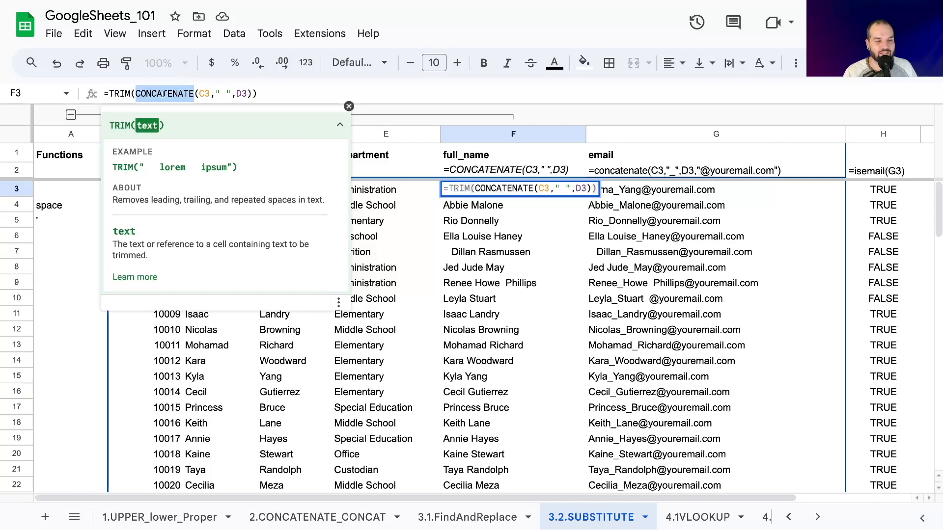
left_click(131, 93)
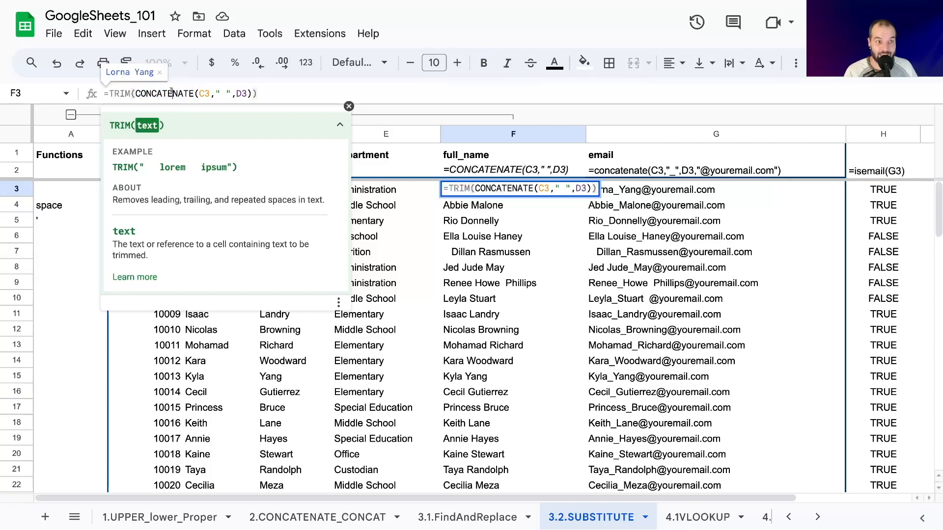
left_click_drag(136, 93, 193, 90)
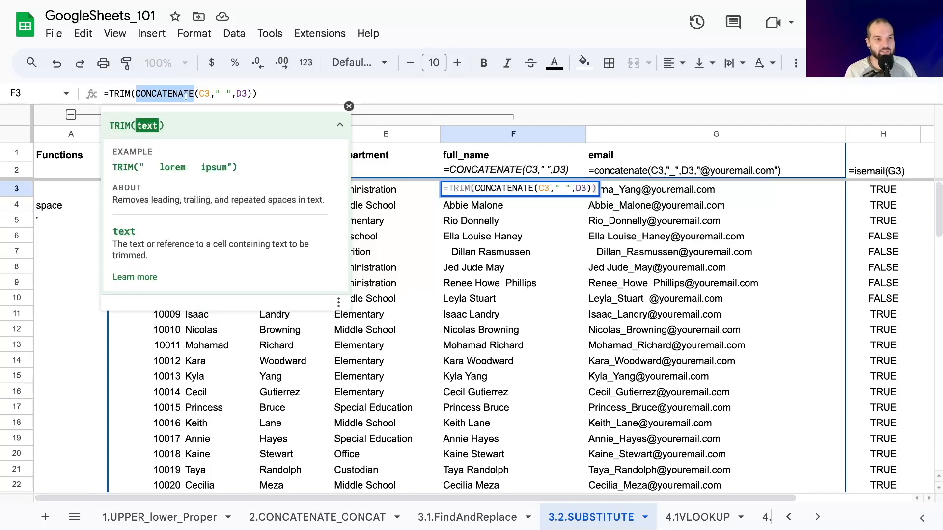
left_click(130, 93)
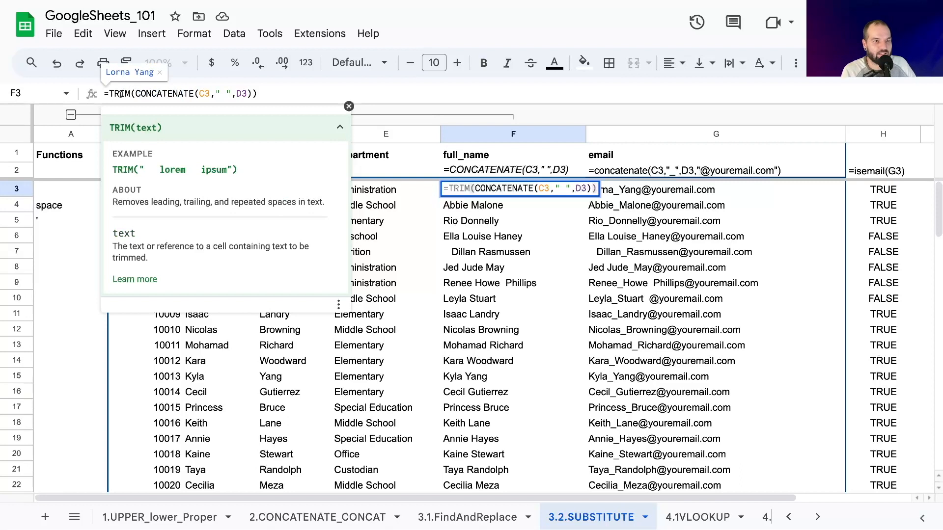
left_click_drag(114, 127, 159, 127)
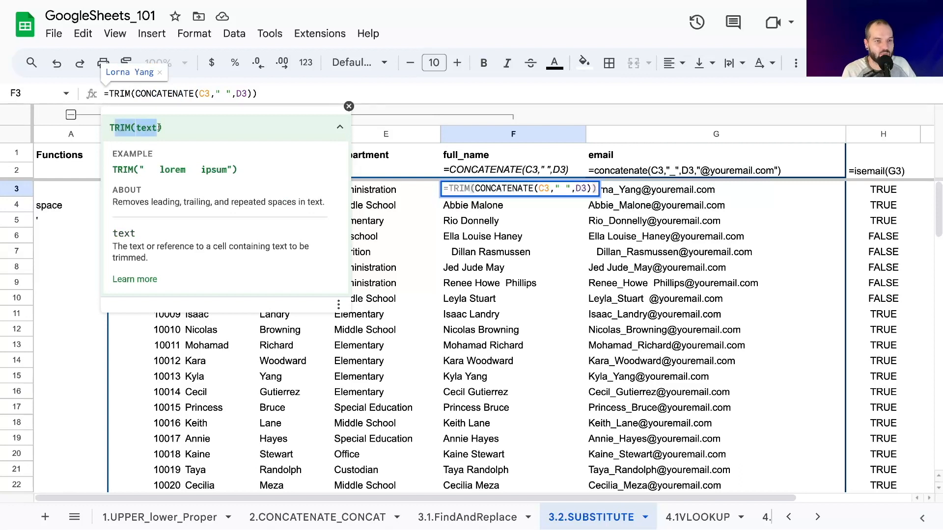
left_click(148, 127)
left_click(143, 128)
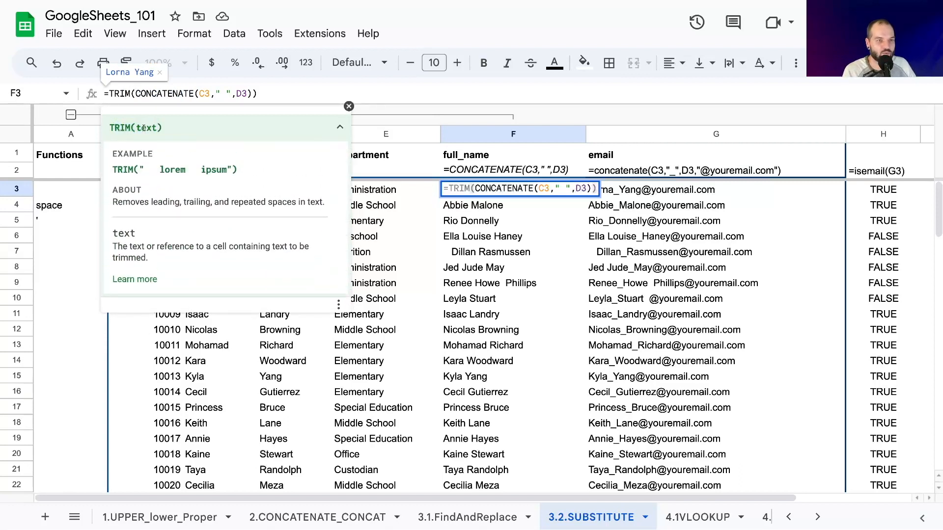
Examine the CONCATENATE function help and its arguments C3, " " and D3 within the F3 formula.
left_click(162, 93)
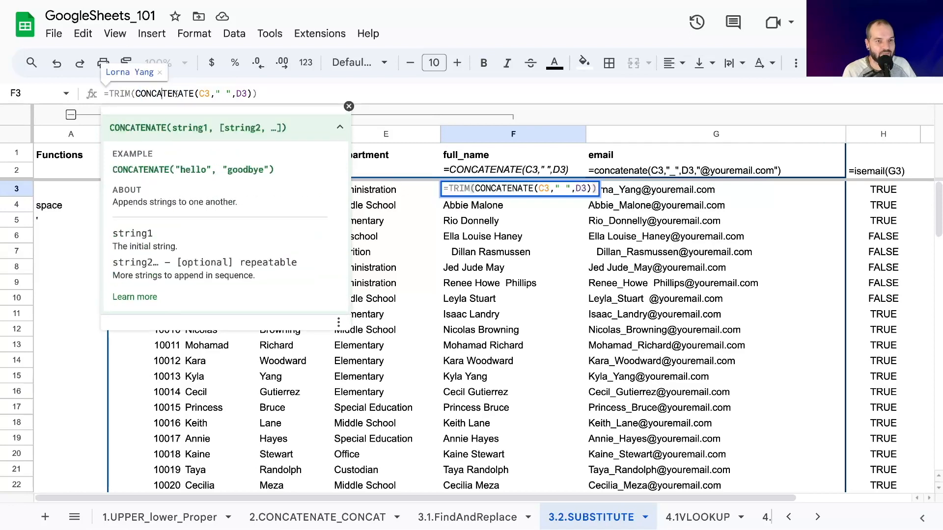
left_click(209, 94)
left_click(219, 93)
left_click_drag(199, 93, 245, 93)
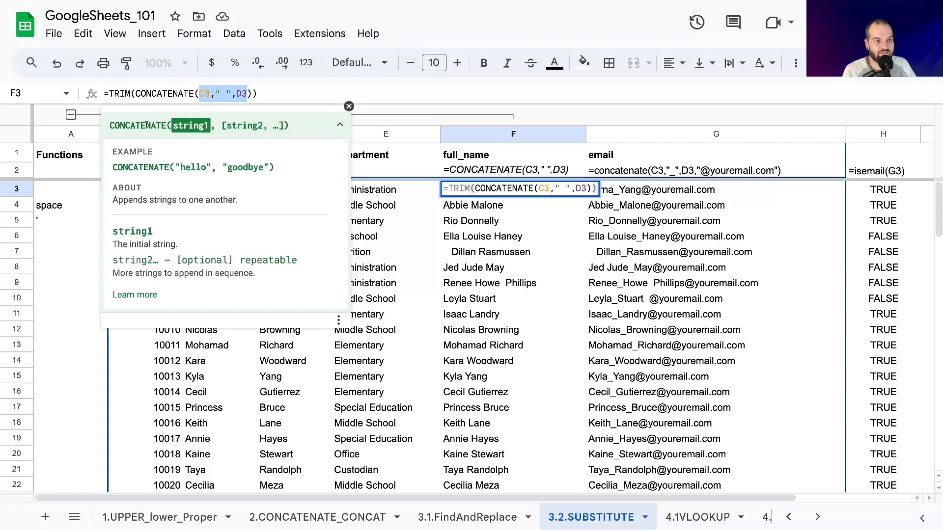
left_click_drag(111, 126, 151, 127)
left_click_drag(200, 93, 249, 94)
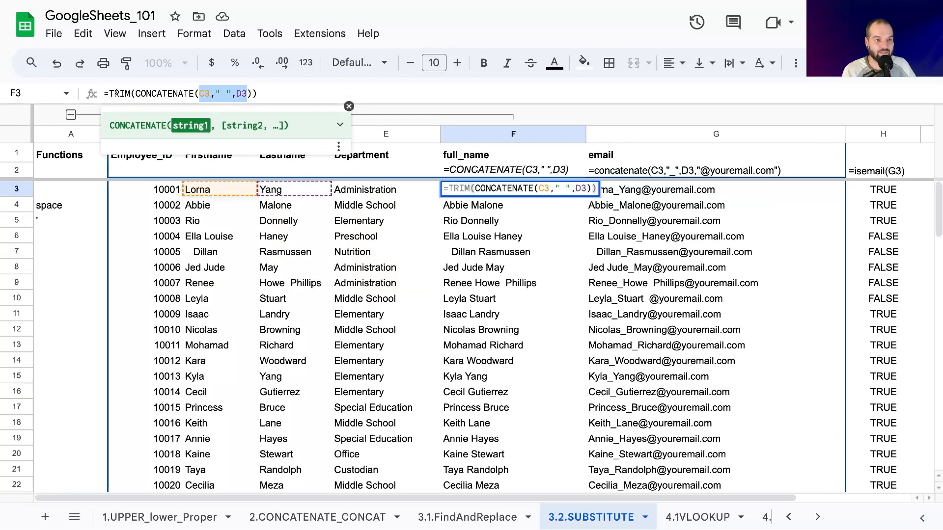
left_click(268, 90)
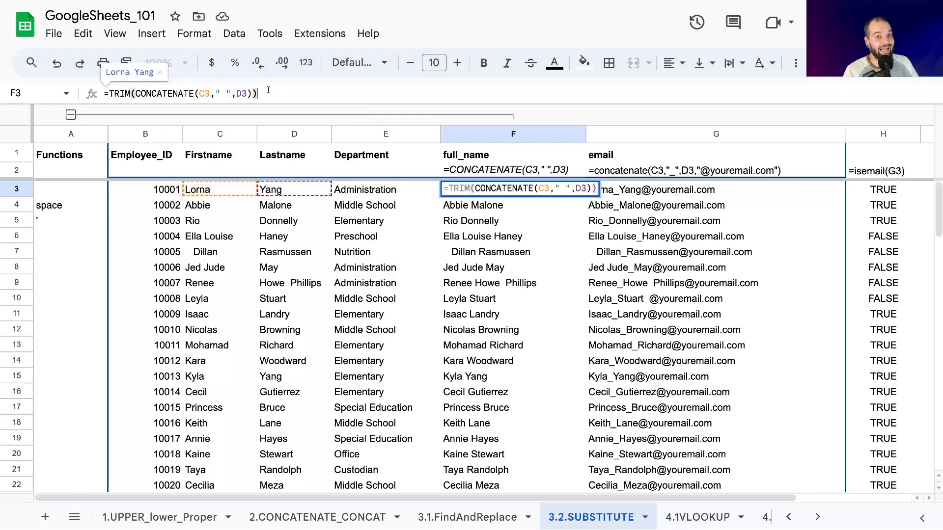
Commit the trimmed full_name formula in F3 and fill it down through F14.
key("Return")
left_click(480, 196)
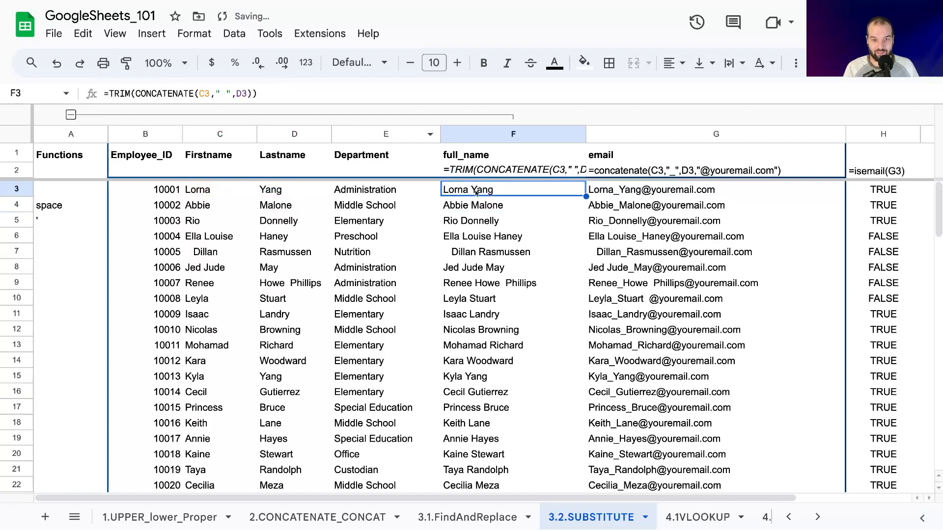
left_click_drag(583, 194, 576, 254)
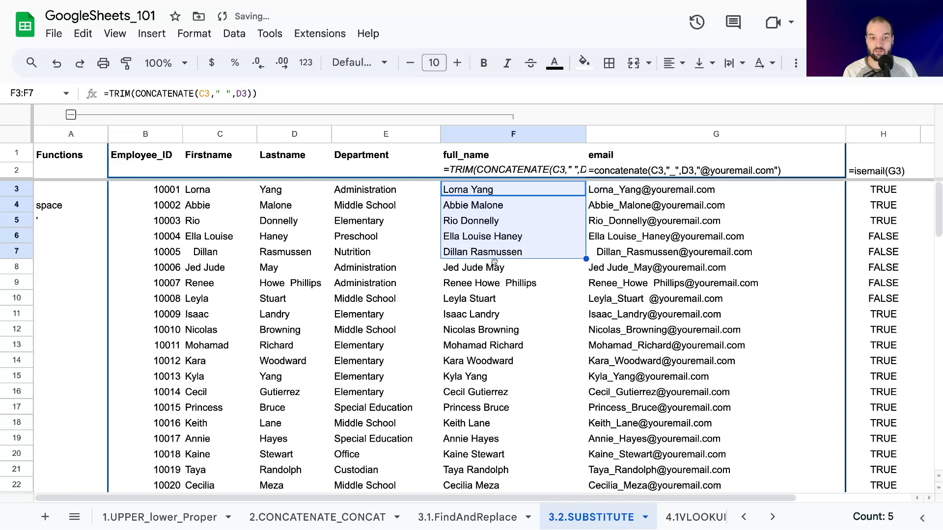
left_click(466, 268)
left_click(510, 252)
left_click_drag(586, 259, 545, 361)
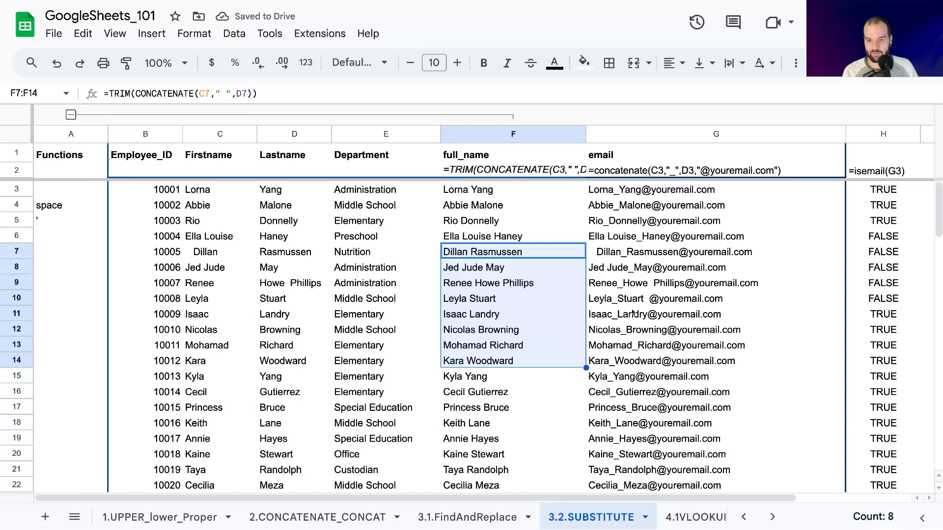
Check the trailing space in the last name in D10 against the email formula in G10 and full_name formula in F10.
left_click(538, 301)
double_click(639, 297)
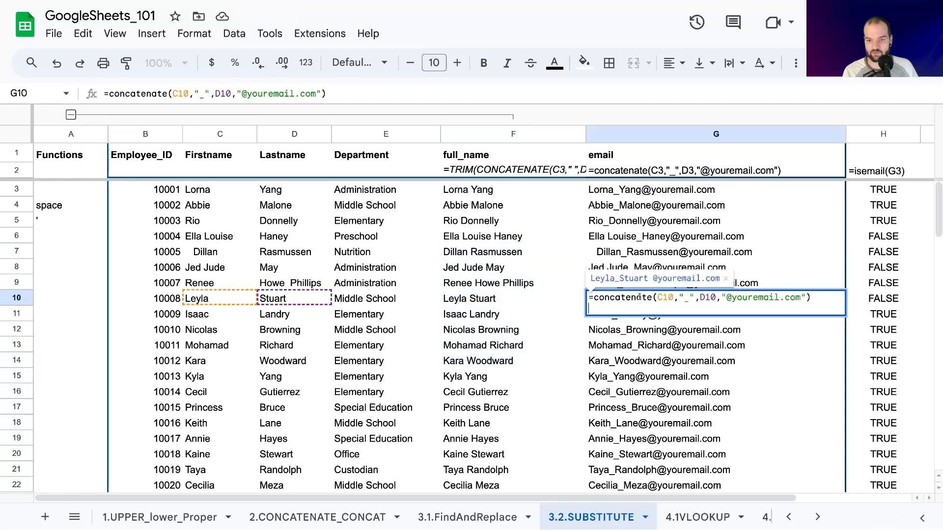
double_click(293, 302)
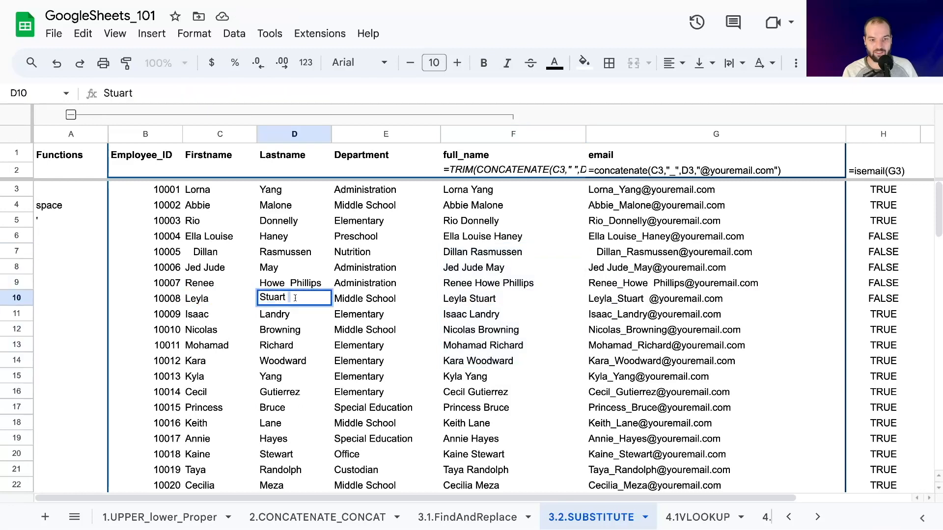
left_click(536, 304)
double_click(505, 300)
key("Return")
Fill the trimmed full_name formula from F10 down through F102.
left_click(482, 303)
left_click_drag(585, 306, 483, 443)
scroll(486, 423, "up", 1)
scroll(491, 422, "down", 1)
scroll(545, 388, "up", 10)
scroll(557, 355, "up", 13)
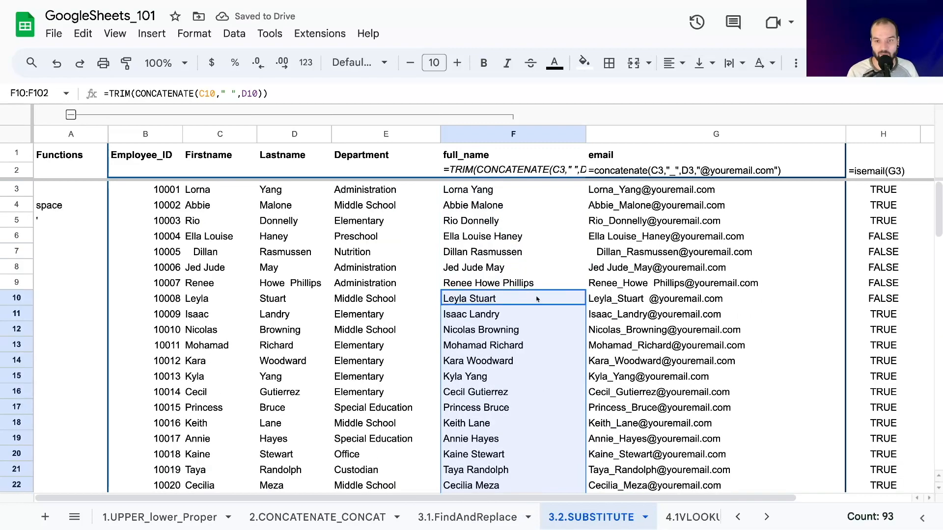
Compare the full_name formula in F3 with the email formula in G3, and open the F3 formula for viewing.
left_click(495, 189)
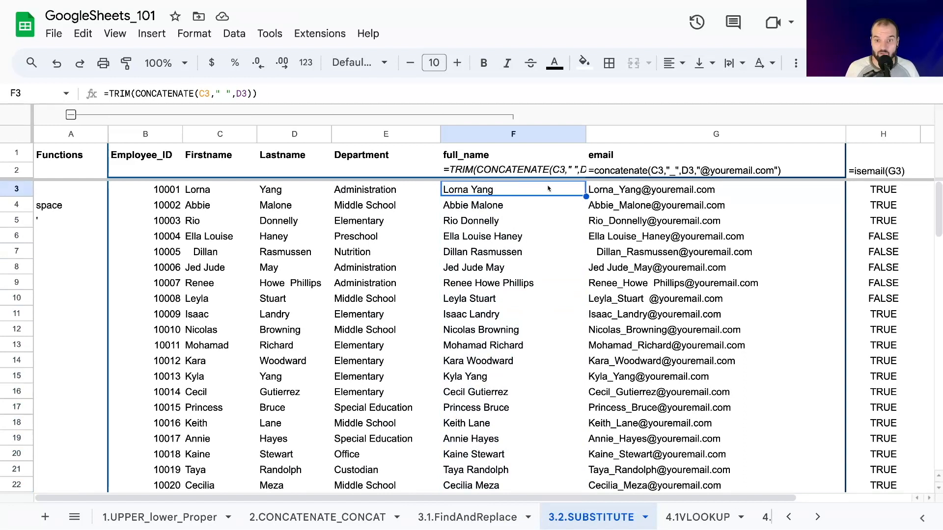
left_click(605, 191)
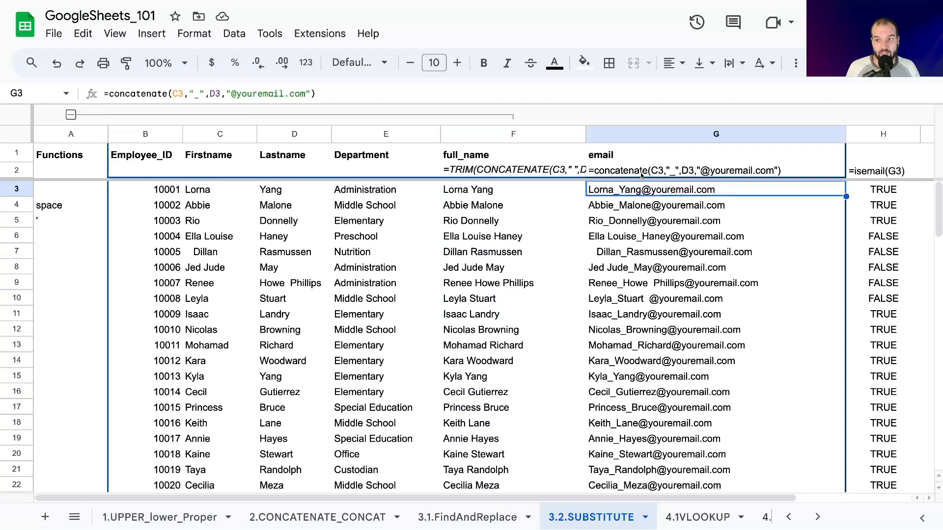
key("Right")
key("Right")
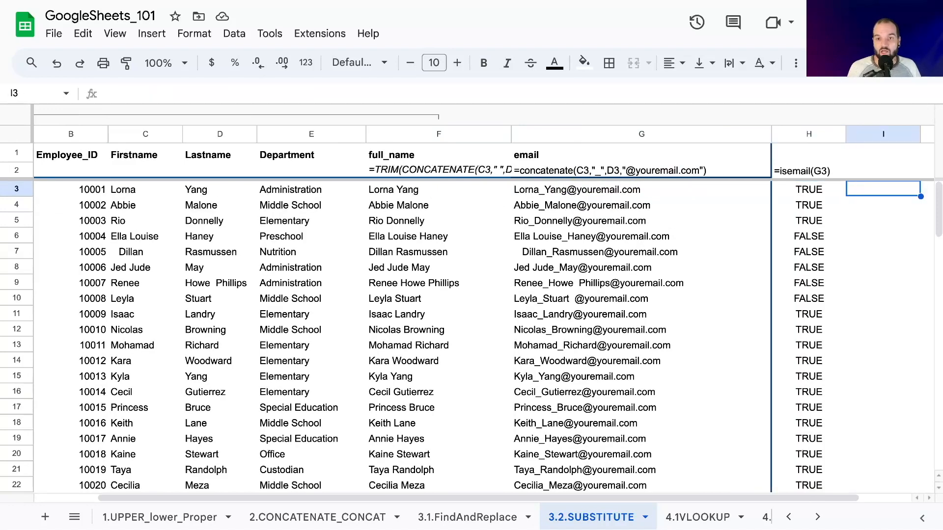
left_click(557, 193)
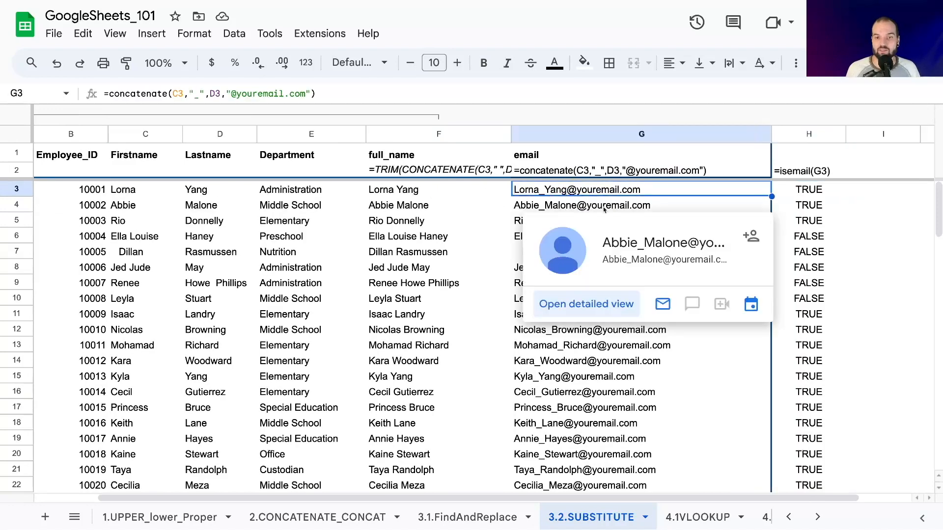
left_click(852, 194)
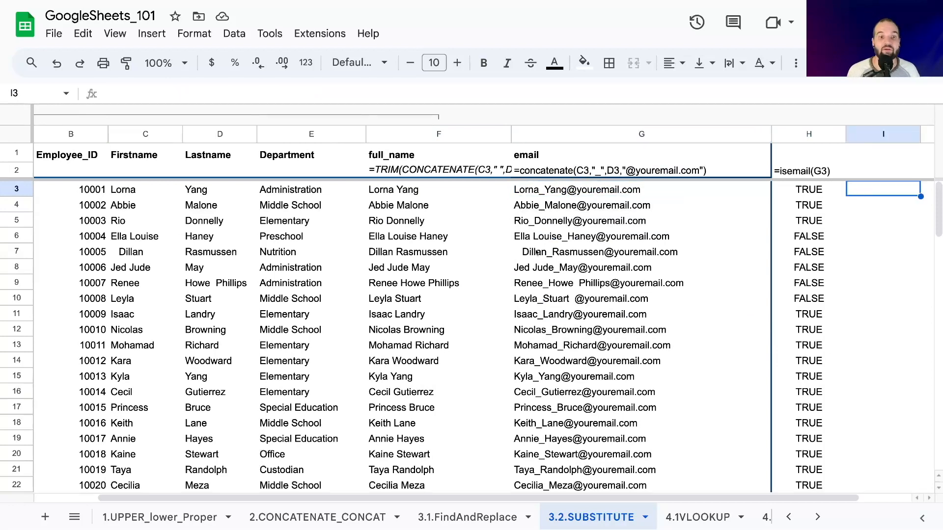
mouse_move(537, 252)
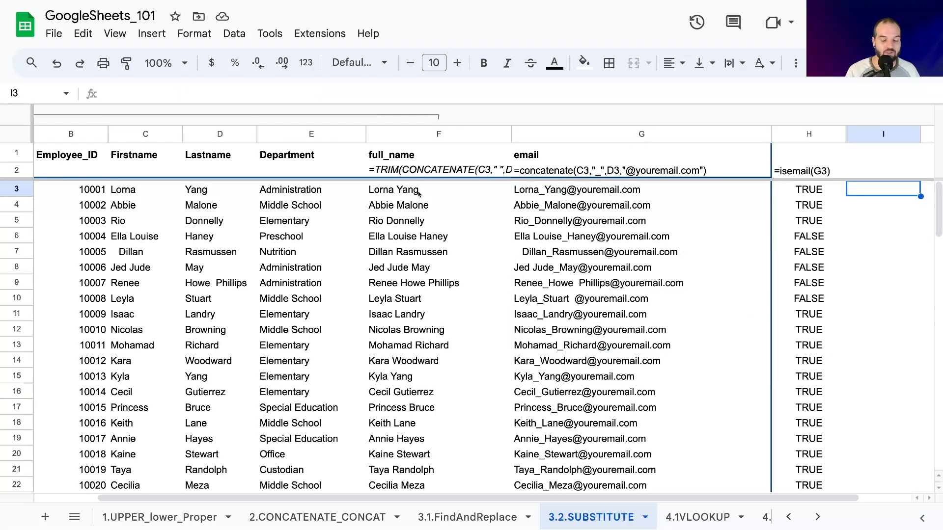
double_click(395, 191)
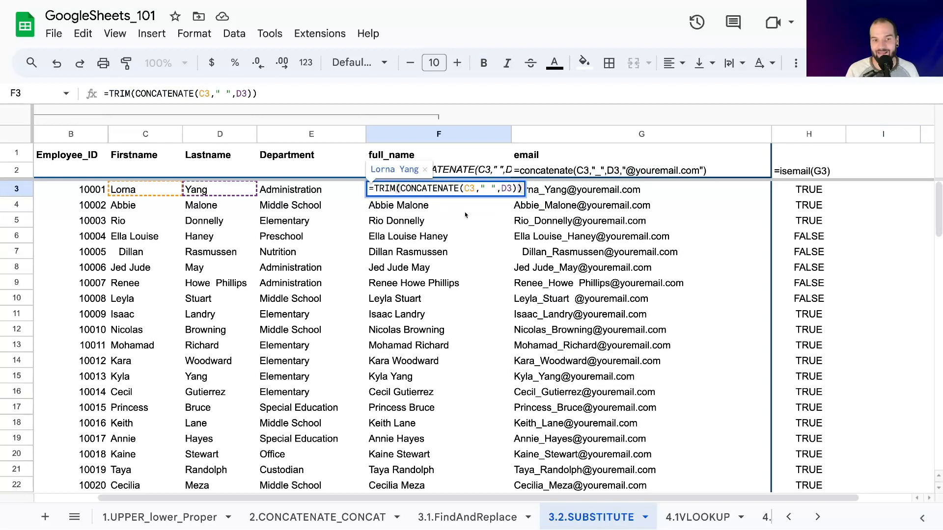
Start a SUBSTITUTE formula in I3 and expand the function help to review its arguments.
left_click(395, 211)
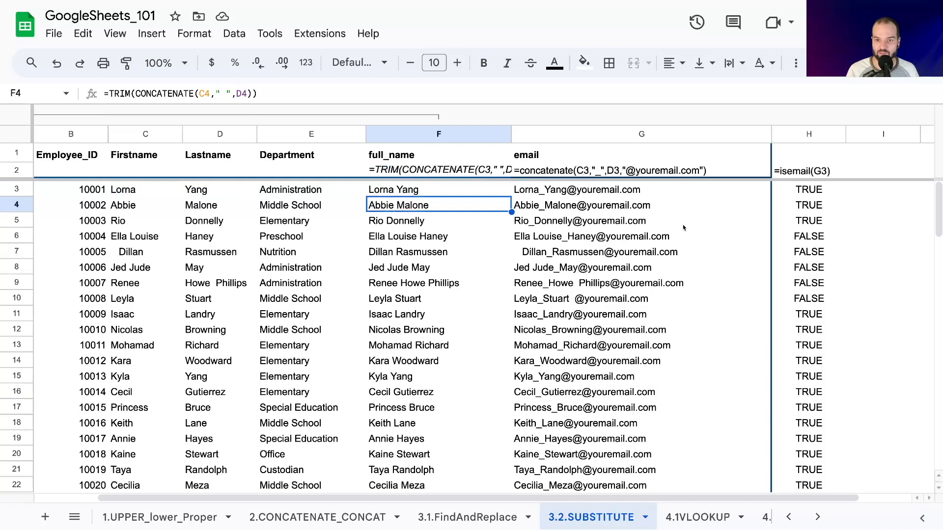
left_click(837, 194)
left_click(858, 192)
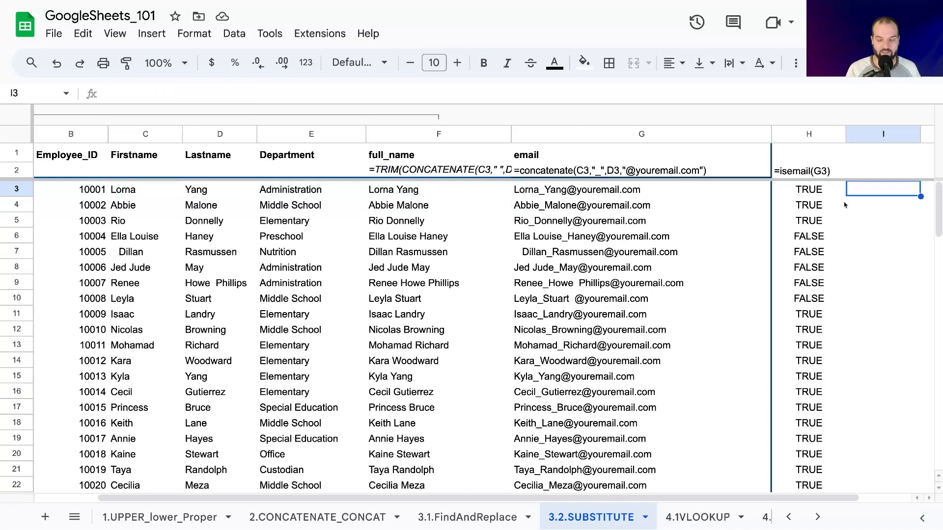
type("=SUBSTITUTE(")
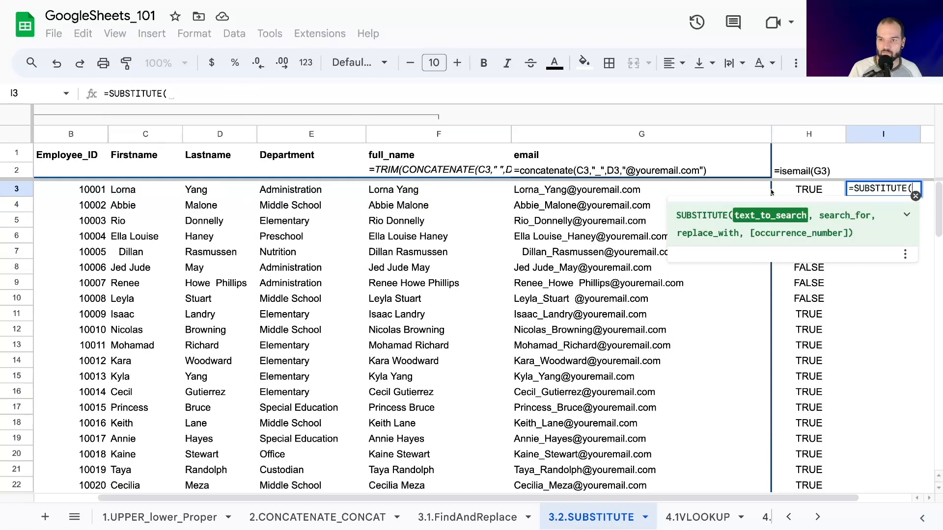
left_click(906, 216)
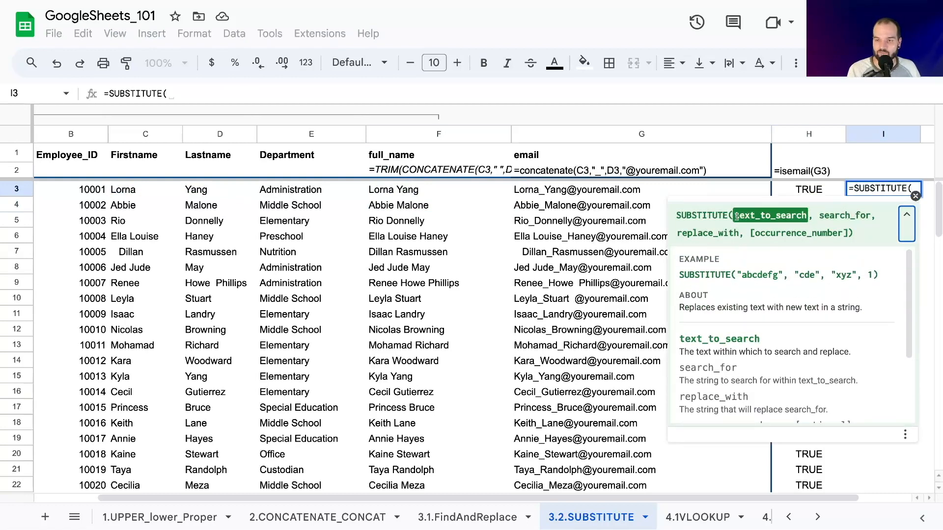
left_click_drag(735, 217, 808, 217)
left_click(808, 219)
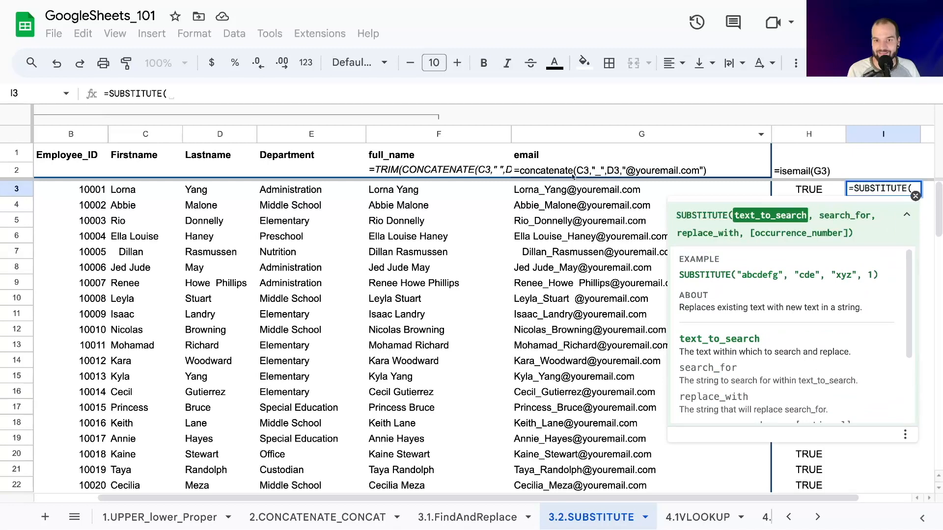
Set G3 as the text to search in the I3 SUBSTITUTE formula, removing the misplaced reference before the equals sign.
left_click(630, 193)
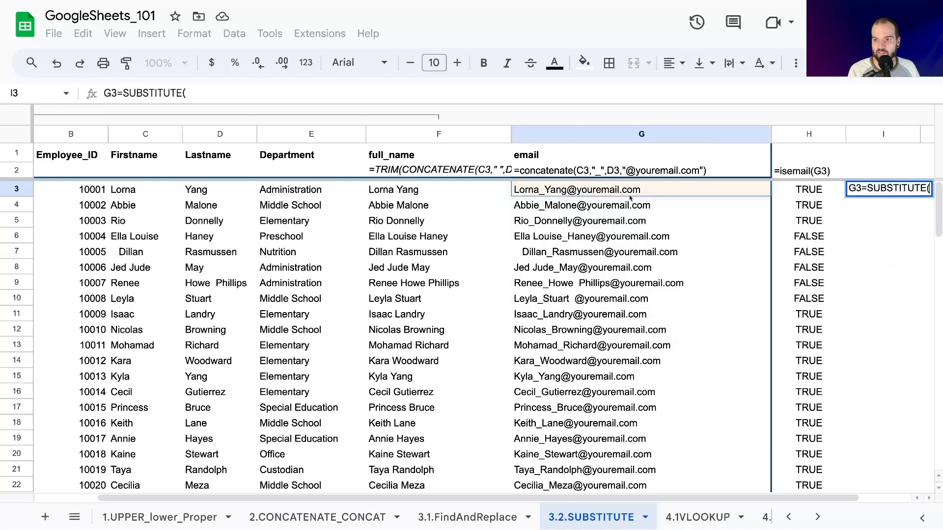
double_click(113, 92)
key("BackSpace")
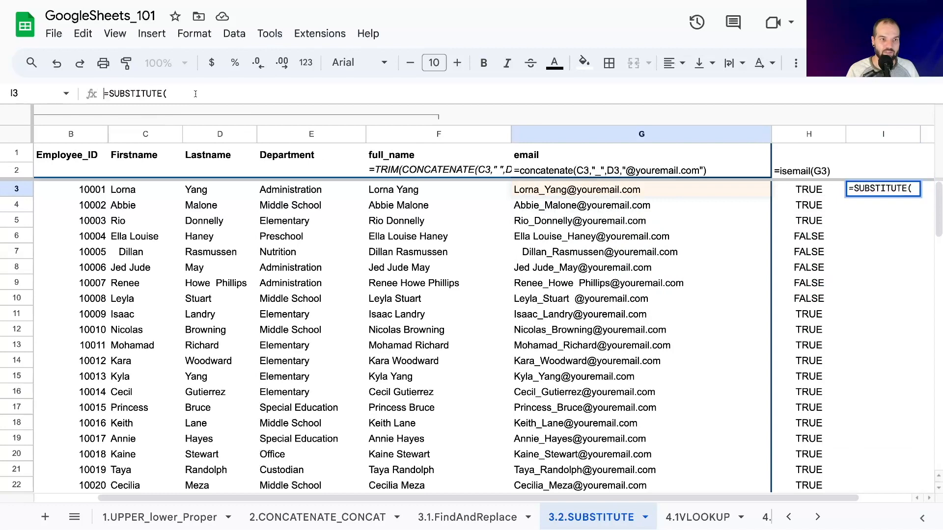
left_click(630, 192)
type(",")
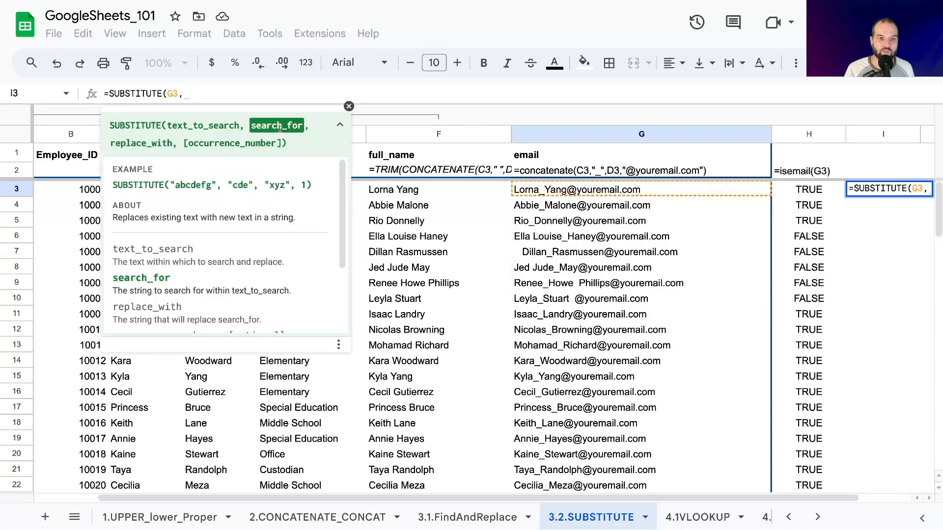
Set the search string to a single space, " ", and open the replacement text argument in the I3 formula.
type("\" \"")
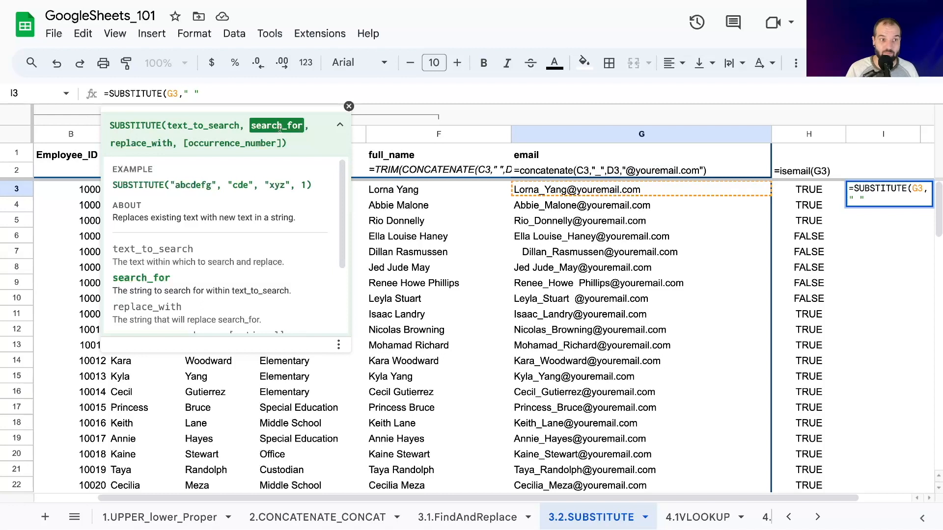
type("\"")
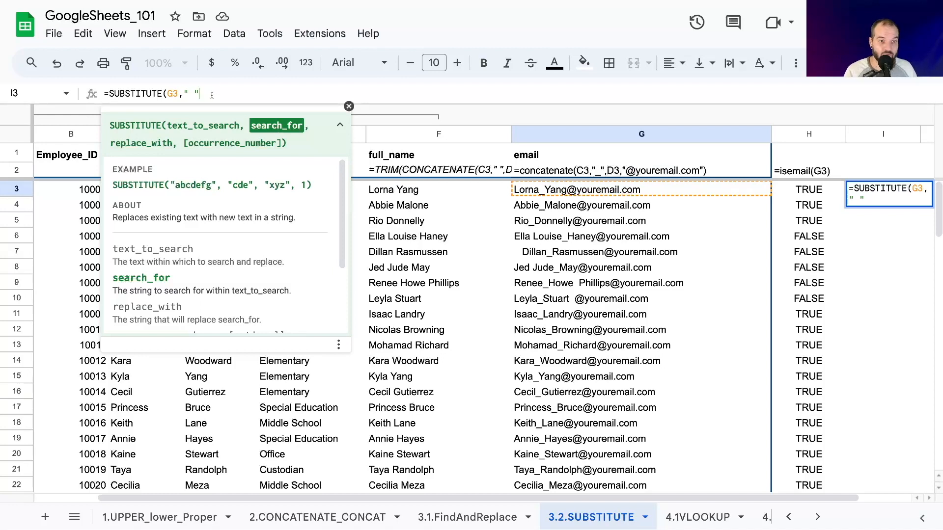
type(",")
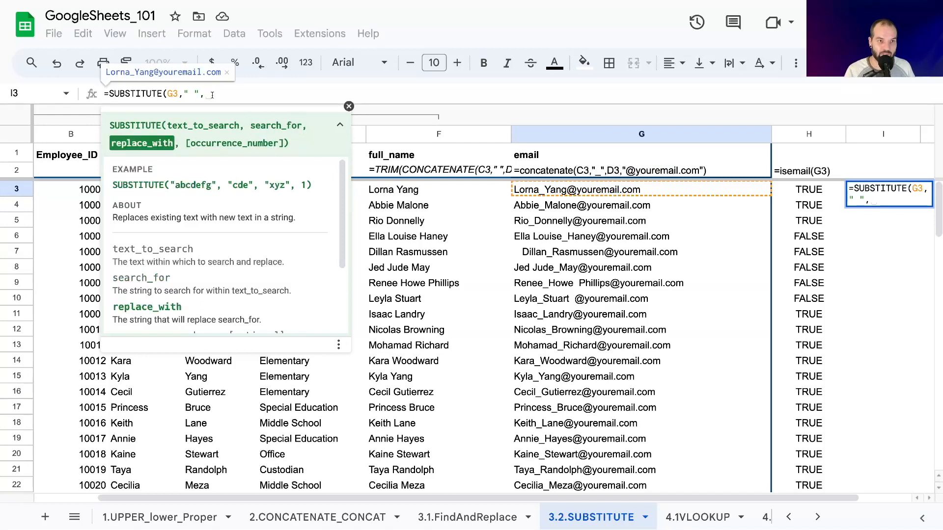
type("\"")
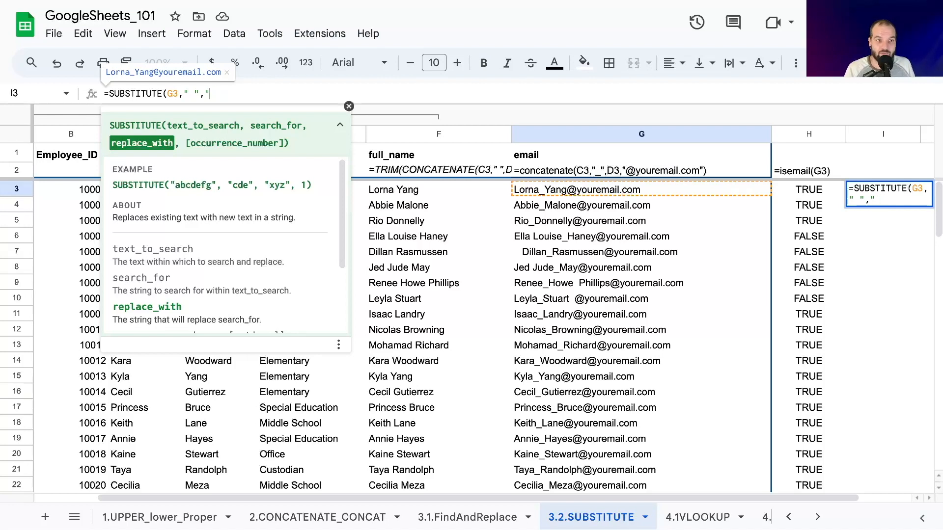
type("SPACE")
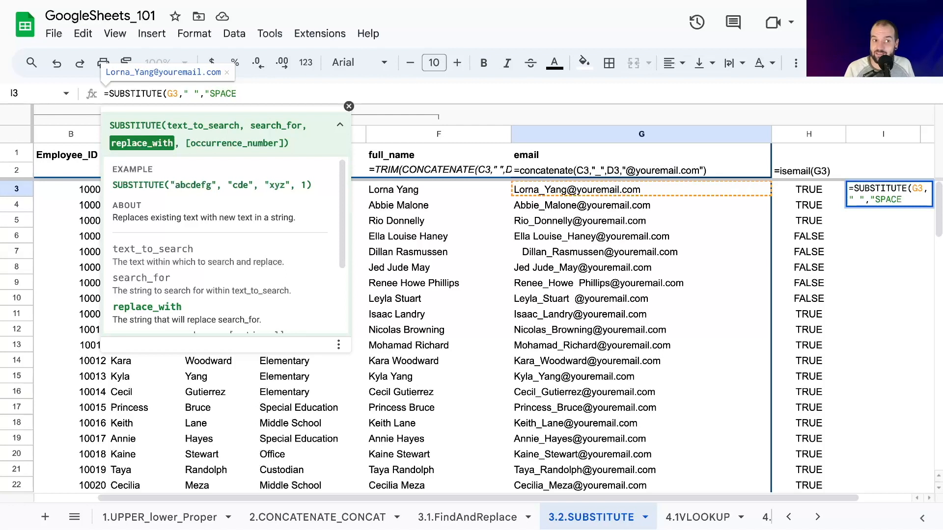
key("BackSpace")
key("BackSpace")
key("BackSpace")
key("BackSpace")
key("BackSpace")
key("BackSpace")
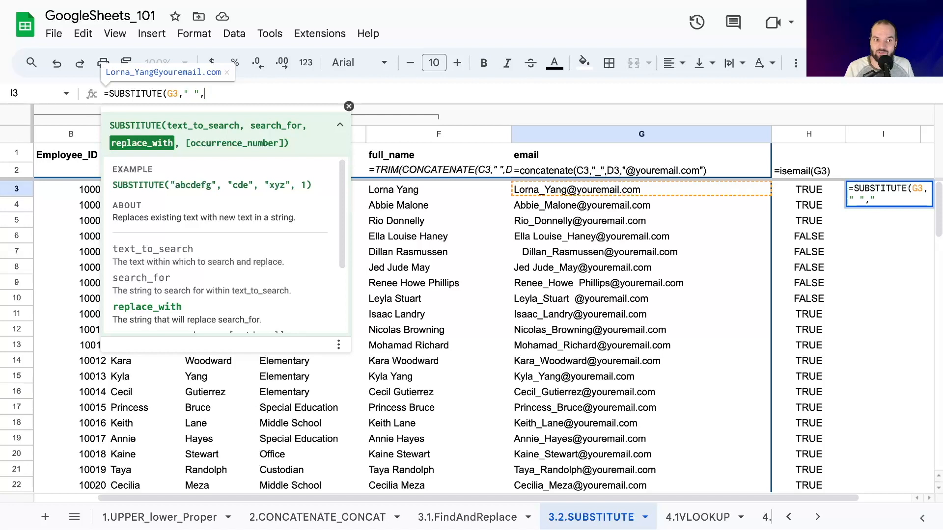
Set the replacement text to an empty string, "", and read the help on the optional occurrence_number argument.
type("\"")
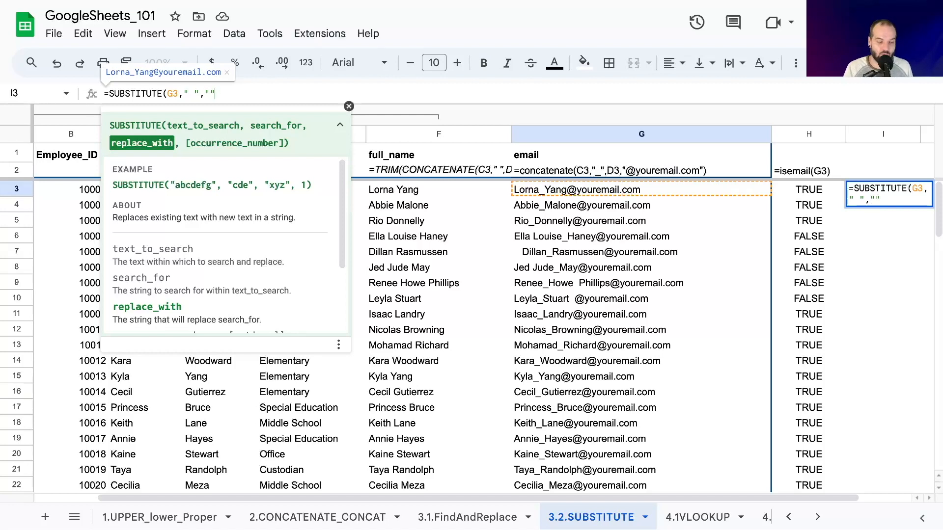
type(",")
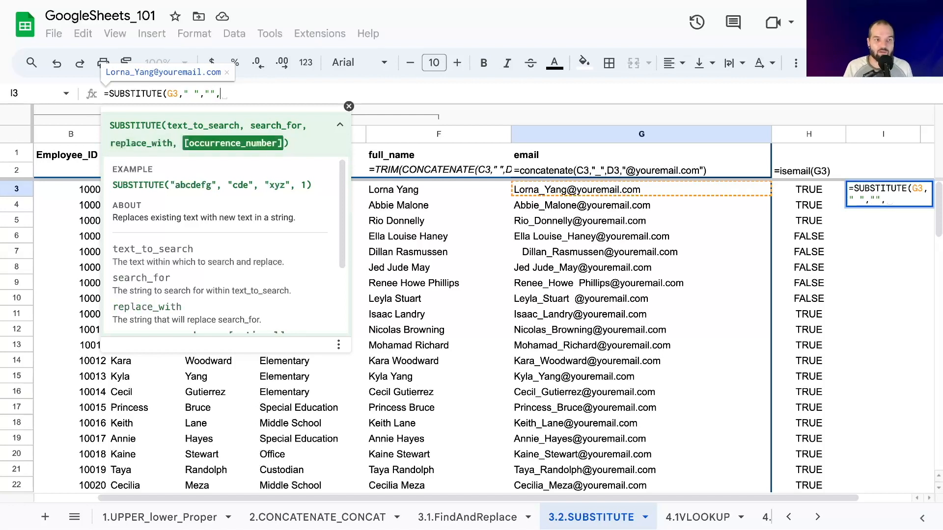
scroll(218, 266, "down", 2)
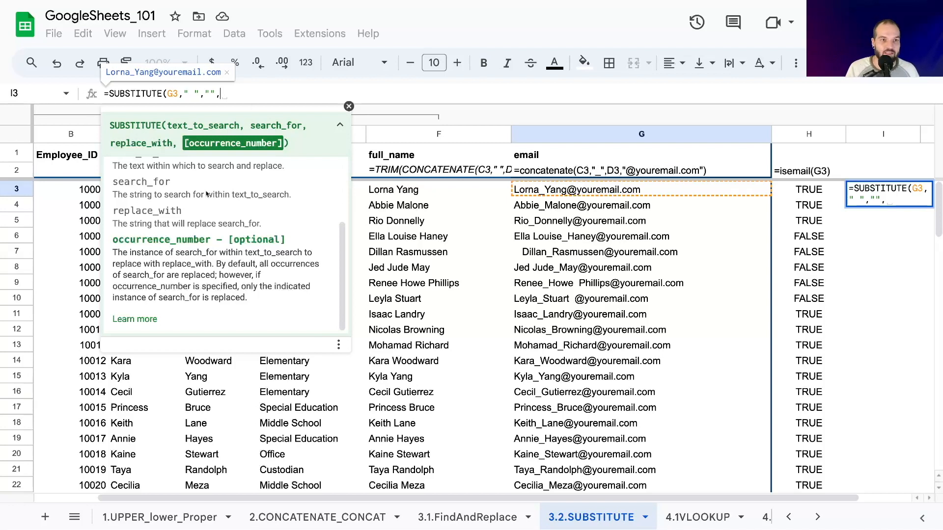
key("BackSpace")
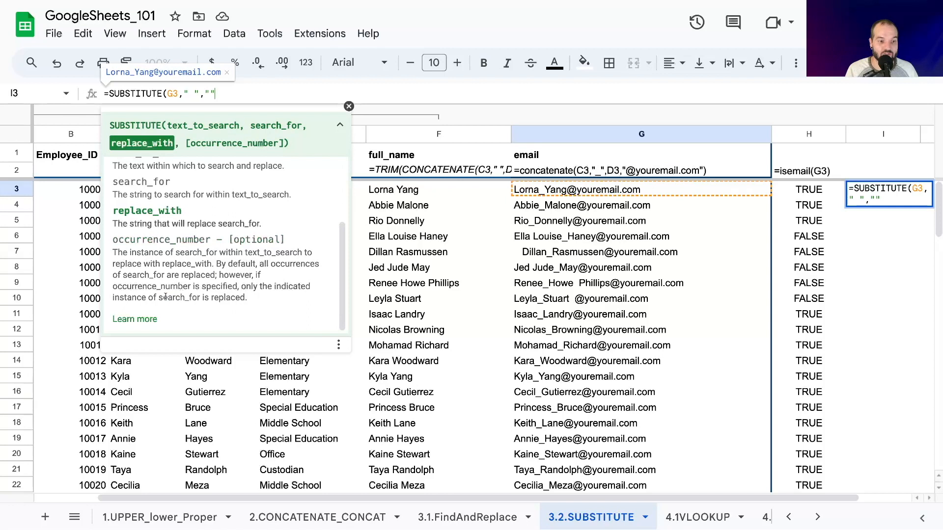
mouse_move(217, 265)
left_mouse_down()
mouse_move(296, 266)
mouse_move(191, 276)
mouse_move(217, 276)
left_mouse_up()
left_click(225, 251)
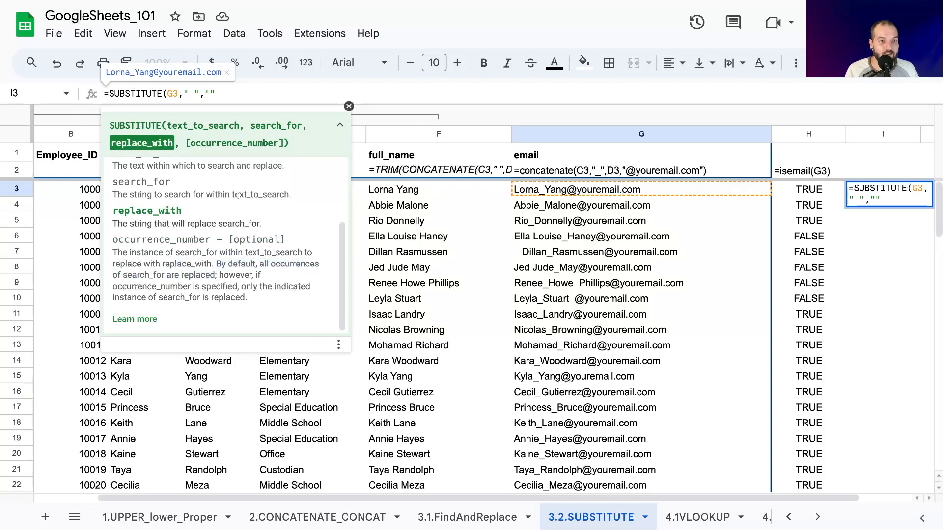
type(",\"\"")
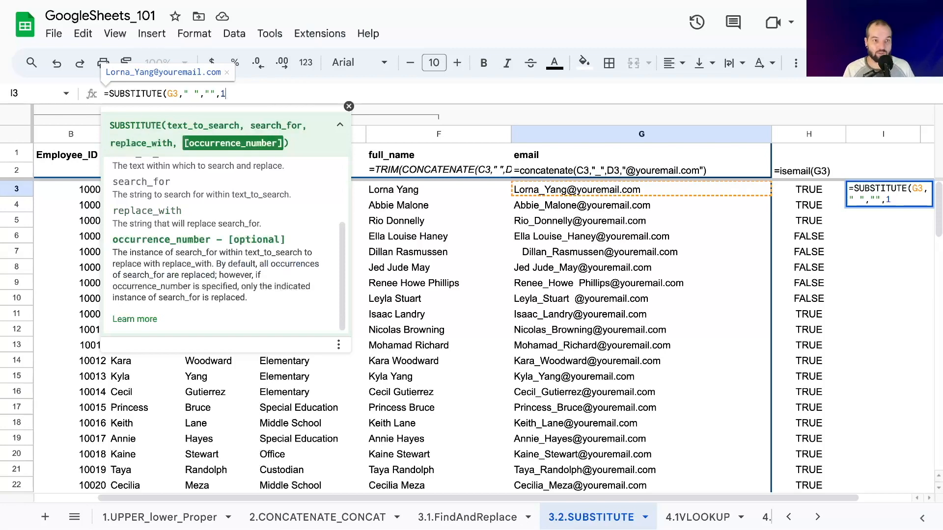
type(",3")
key("BackSpace")
key("BackSpace")
type("3")
key("BackSpace")
key("BackSpace")
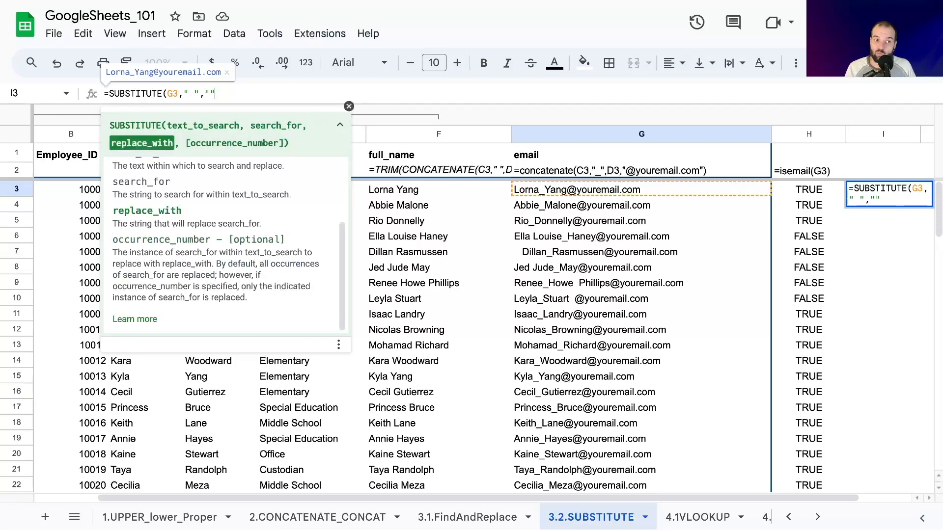
Complete the formula =SUBSTITUTE(G3," ","") in I3 and accept the suggested autofill down column I.
type(")")
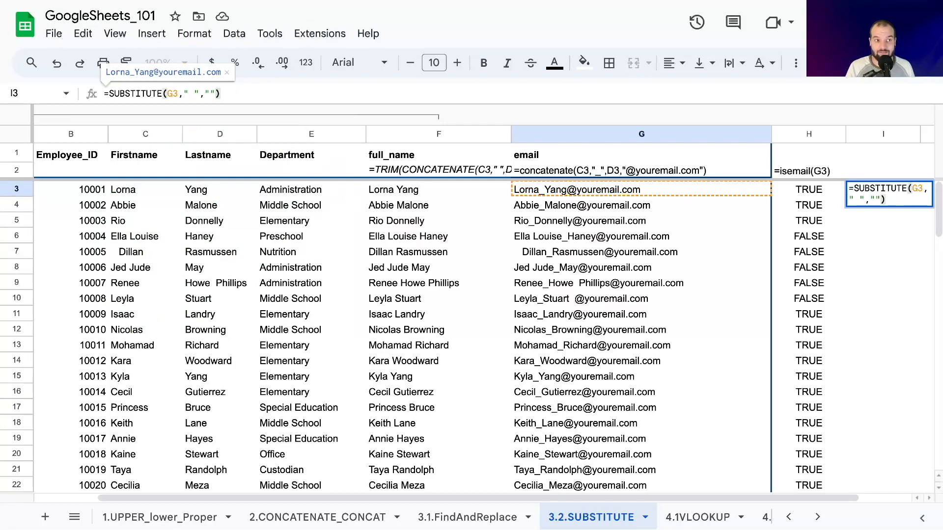
key("Return")
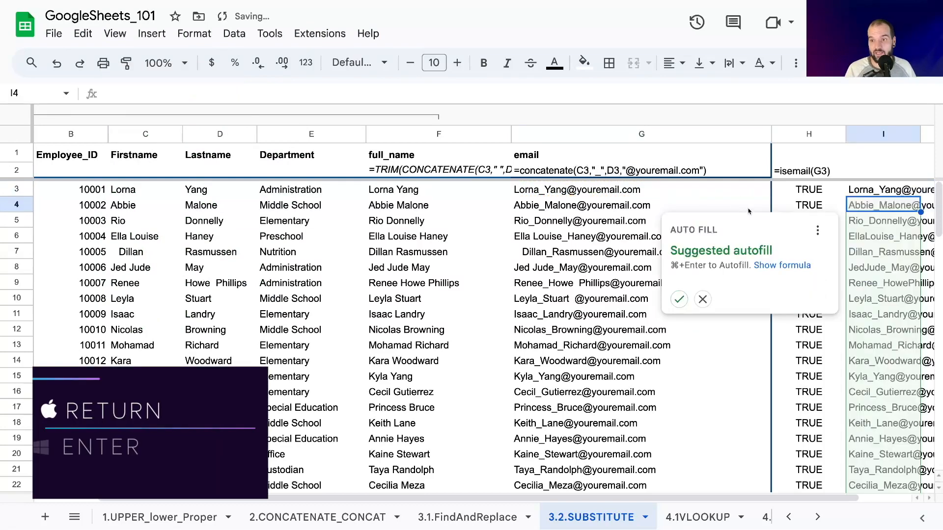
left_click(678, 299)
Collapse the grouped columns B to F and compare the original email in G7 with the cleaned one in I7.
left_click(535, 252)
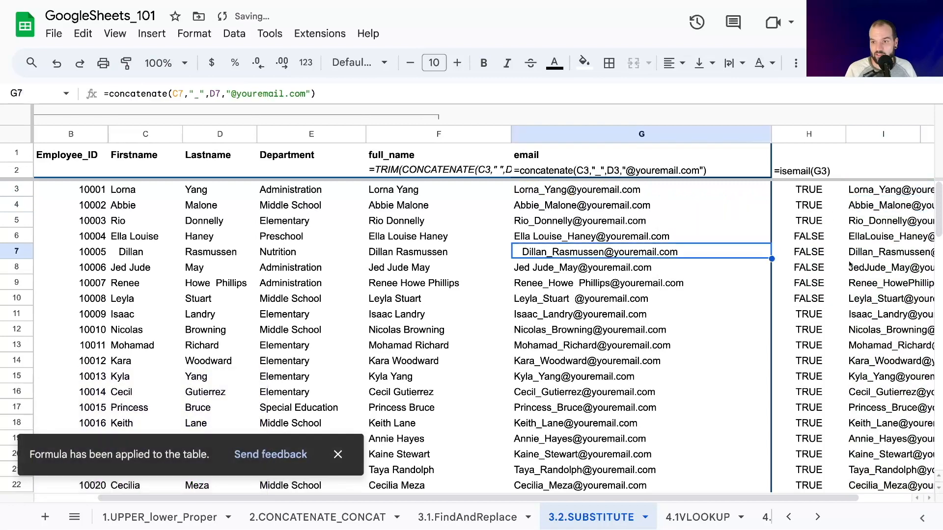
left_click(864, 252)
left_click_drag(399, 497, 334, 498)
left_click(71, 114)
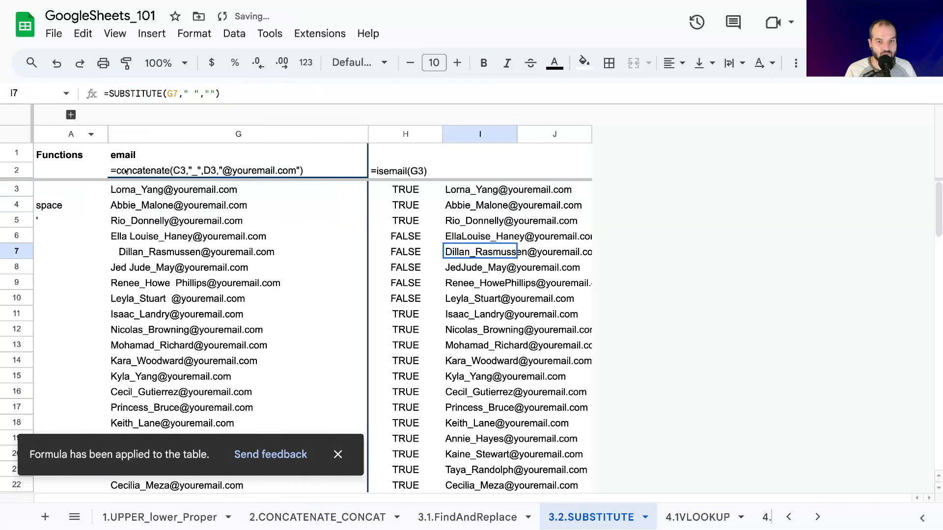
left_click(236, 254)
left_click(487, 257)
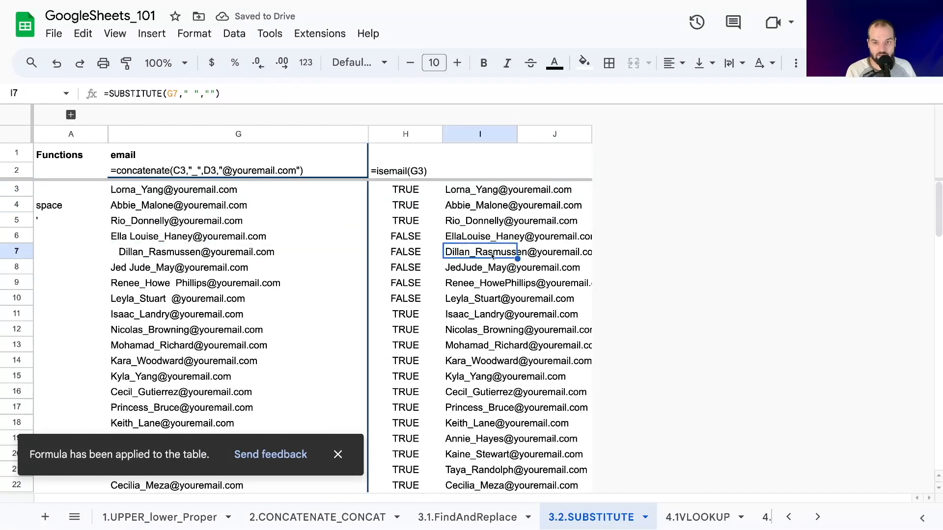
Widen columns J and I to show the full cleaned emails and look through the rows of column I.
left_click_drag(593, 133, 685, 133)
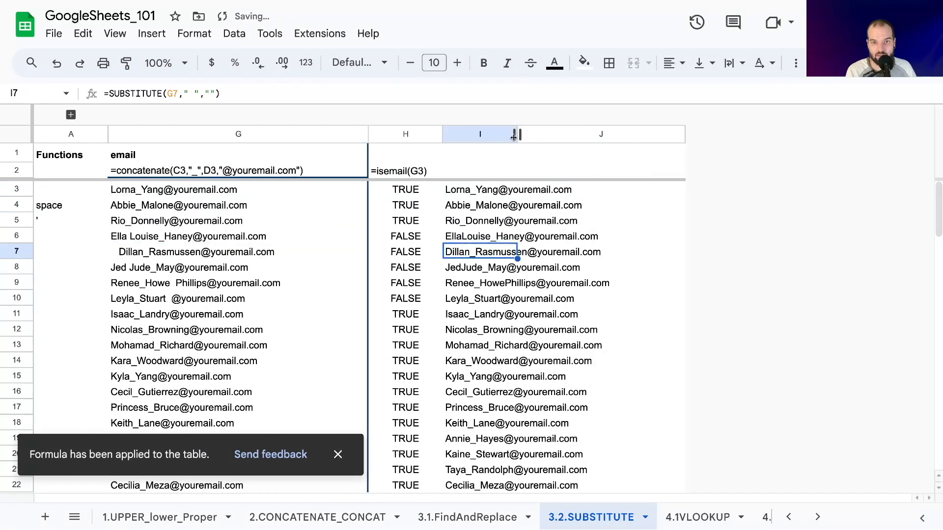
left_click_drag(517, 133, 625, 134)
left_click(422, 274)
key("Right")
scroll(461, 283, "down", 13)
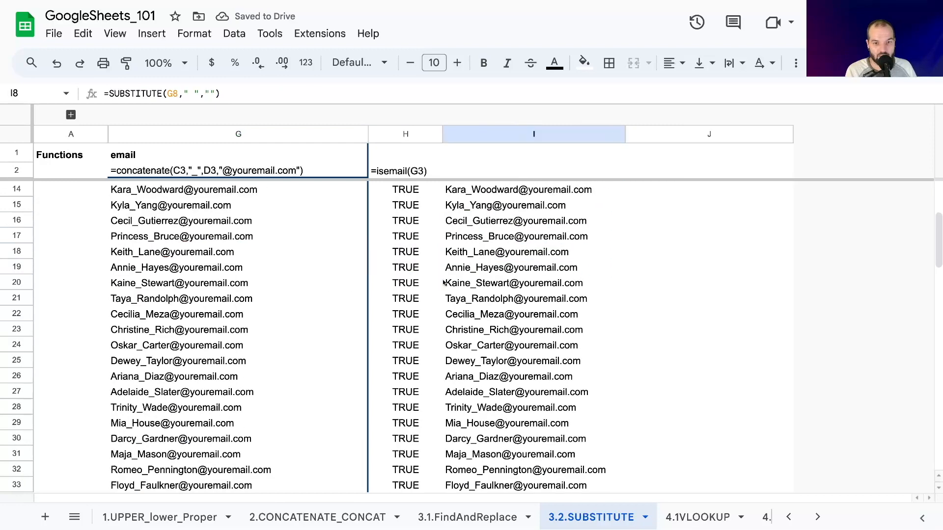
scroll(461, 283, "up", 13)
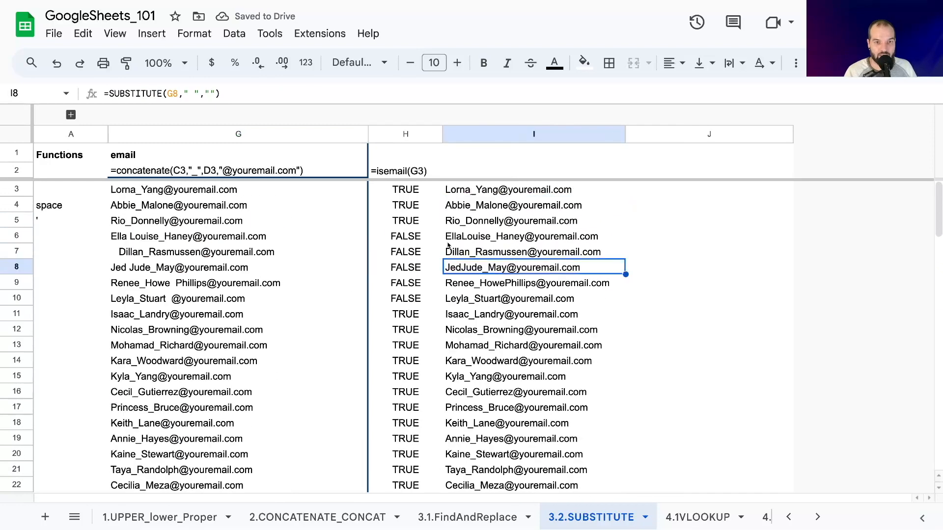
Change the validation formula in H3 to =isemail(I3) so it tests the cleaned email.
left_click(415, 195)
double_click(155, 91)
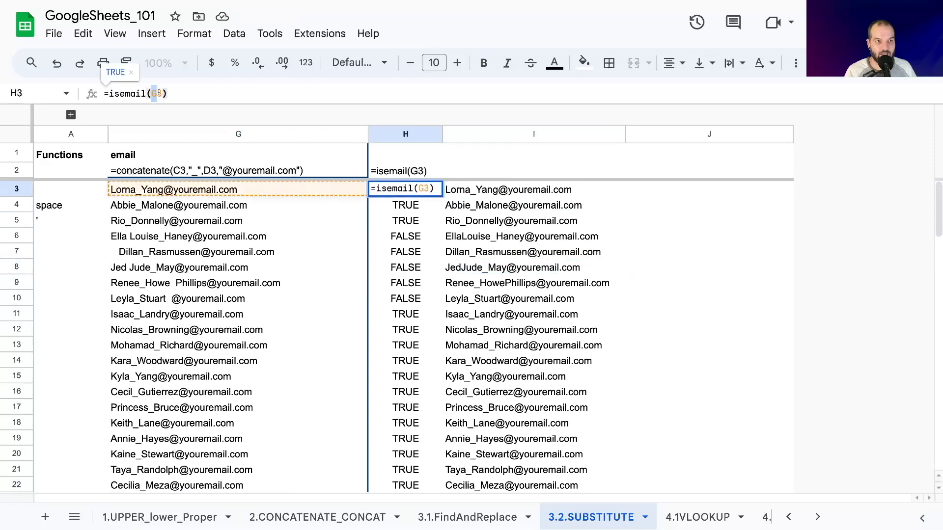
key("BackSpace")
left_click(490, 193)
key("Return")
Fill the updated isemail formula from H3 down through H103.
left_click(413, 193)
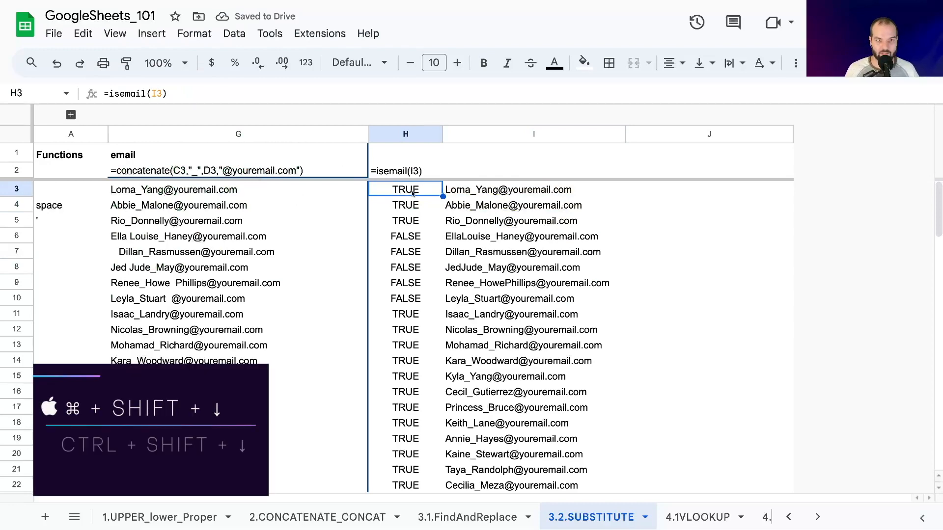
key("ctrl+shift+Down")
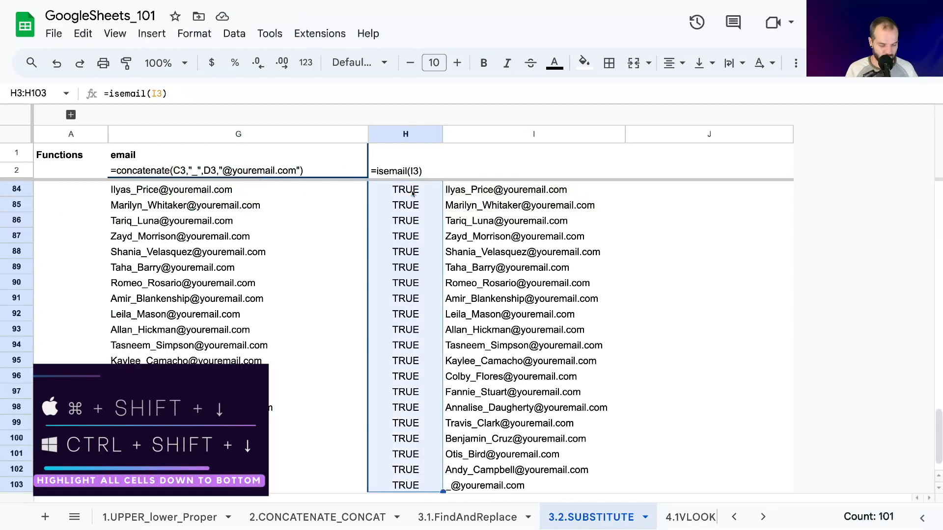
key("ctrl+Return")
key("Down")
key("Down")
key("Down")
key("Down")
key("Down")
Check the filled isemail formulas in H4 and H3 and the original email formula in G3.
left_click(407, 194)
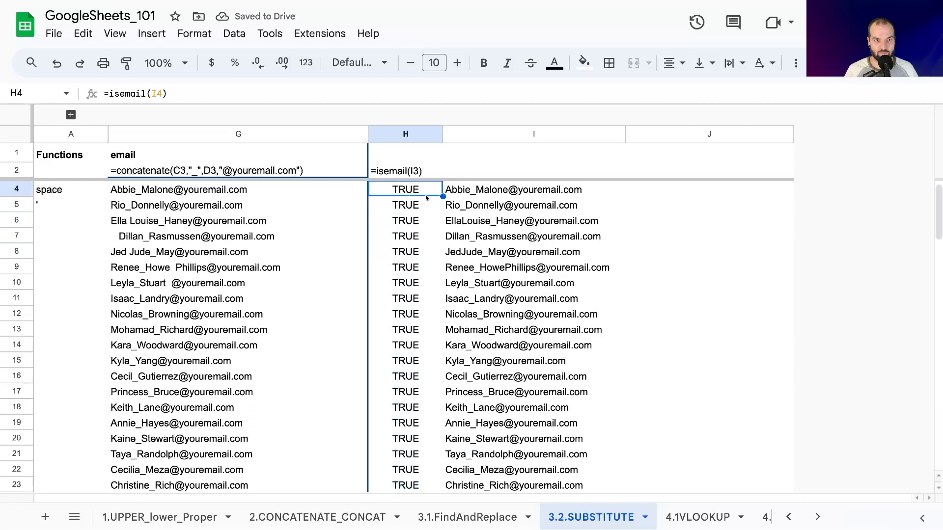
key("Up")
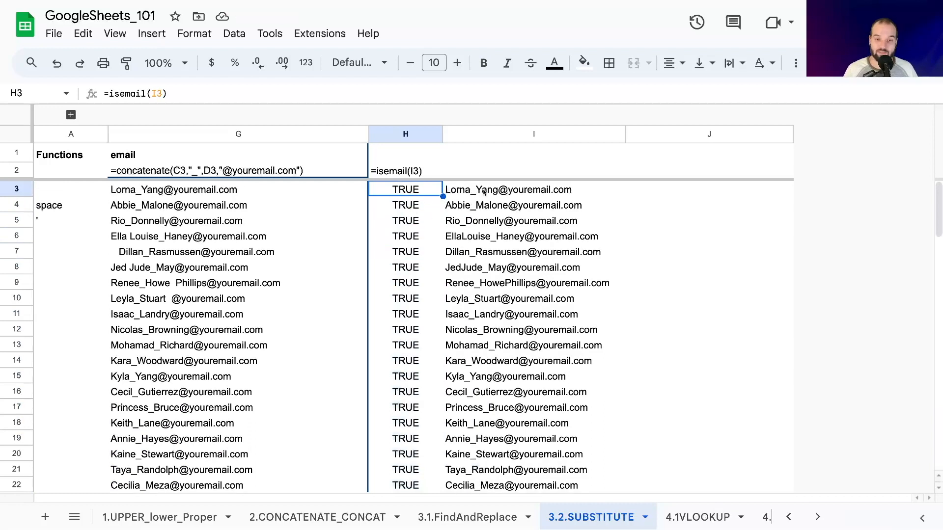
left_click(256, 188)
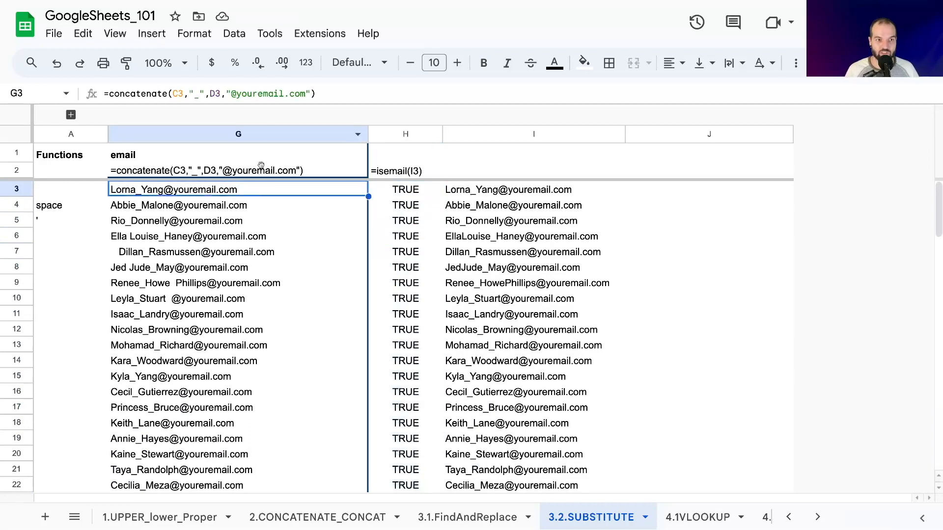
Compare the SUBSTITUTE formula in I3 with the isemail checks in column H and look down the column for FALSE results.
left_click(493, 190)
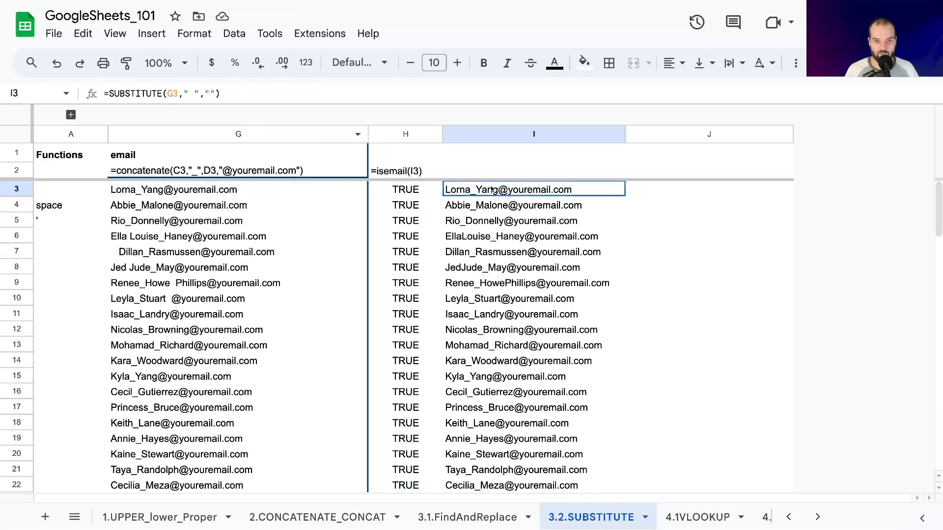
left_click(410, 193)
left_click(410, 199)
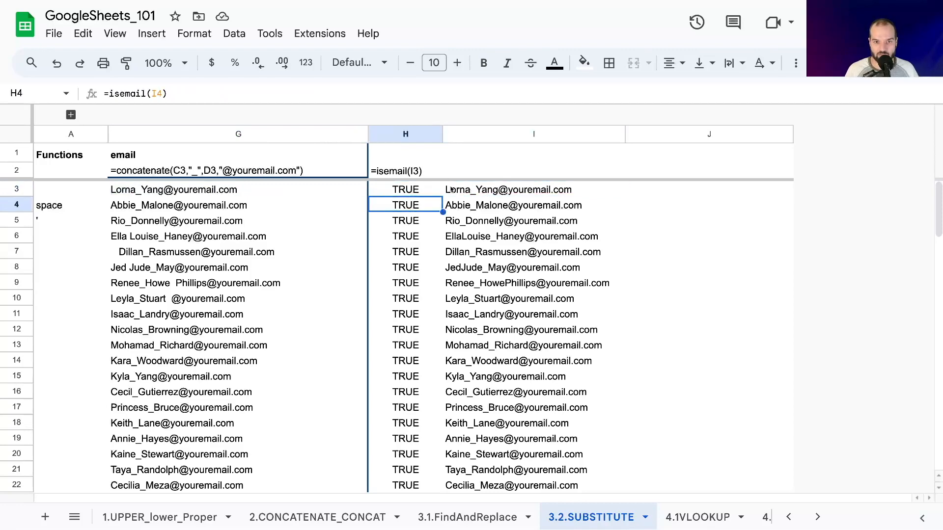
left_click_drag(451, 189, 431, 189)
scroll(486, 208, "down", 4)
scroll(469, 205, "down", 10)
left_click_drag(411, 211, 431, 210)
Examine the cleaned email in I48 and its validation formula in H48, and check the remaining rows of column H.
left_click(513, 209)
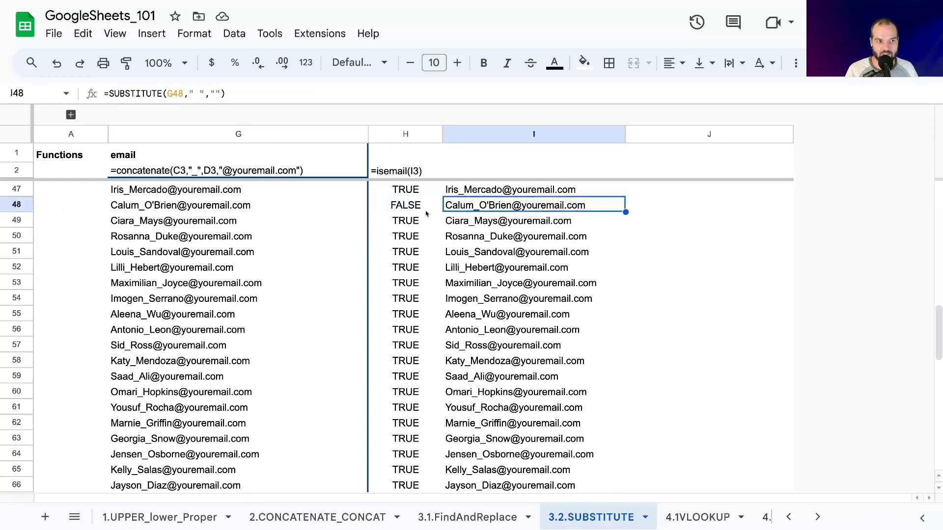
left_click(487, 211)
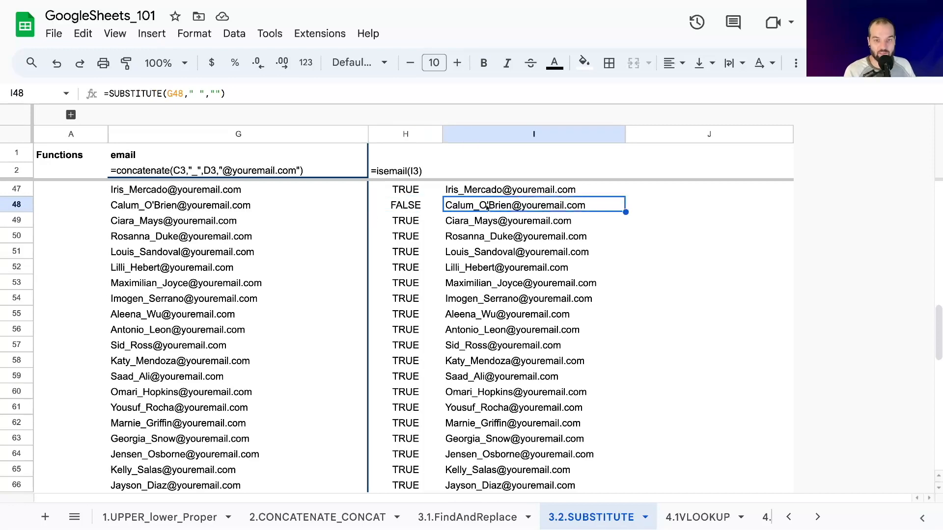
double_click(489, 208)
left_click(399, 211)
scroll(442, 269, "down", 9)
scroll(442, 269, "down", 4)
scroll(441, 269, "up", 20)
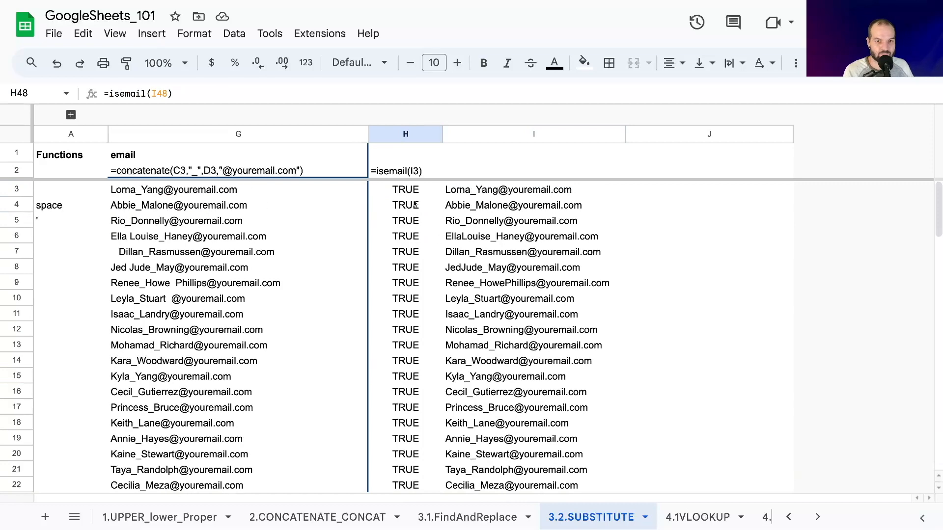
Cut the whole SUBSTITUTE expression out of the I3 formula, leaving only the equals sign.
left_click(411, 190)
left_click(447, 192)
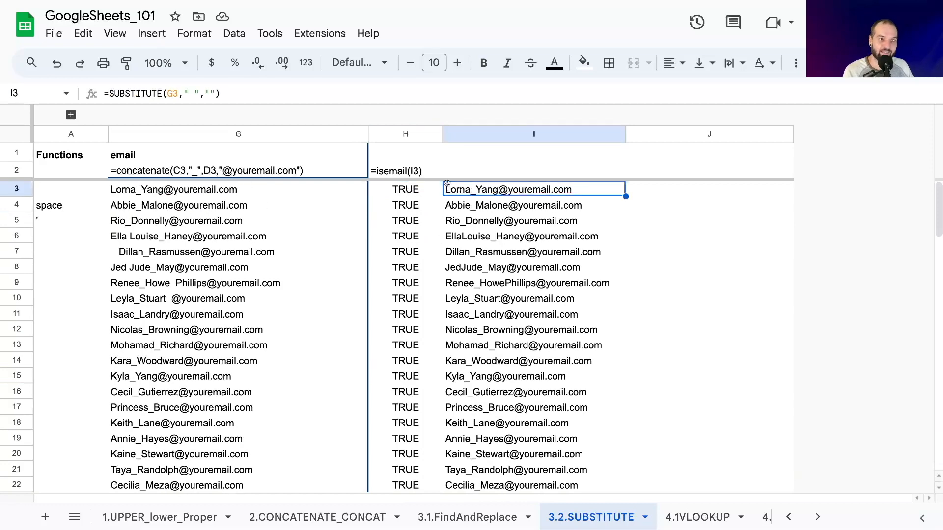
left_click(109, 94)
left_click(258, 93)
left_click_drag(243, 91, 111, 96)
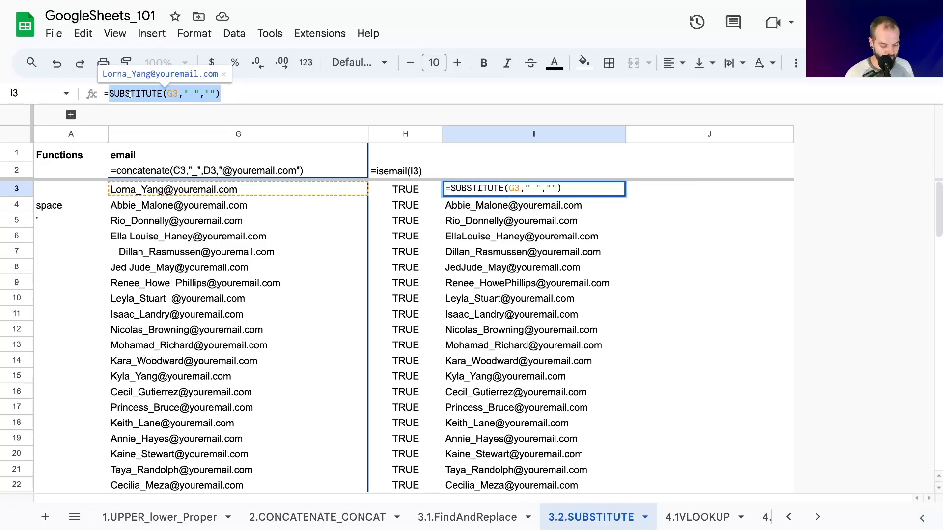
key("ctrl+x")
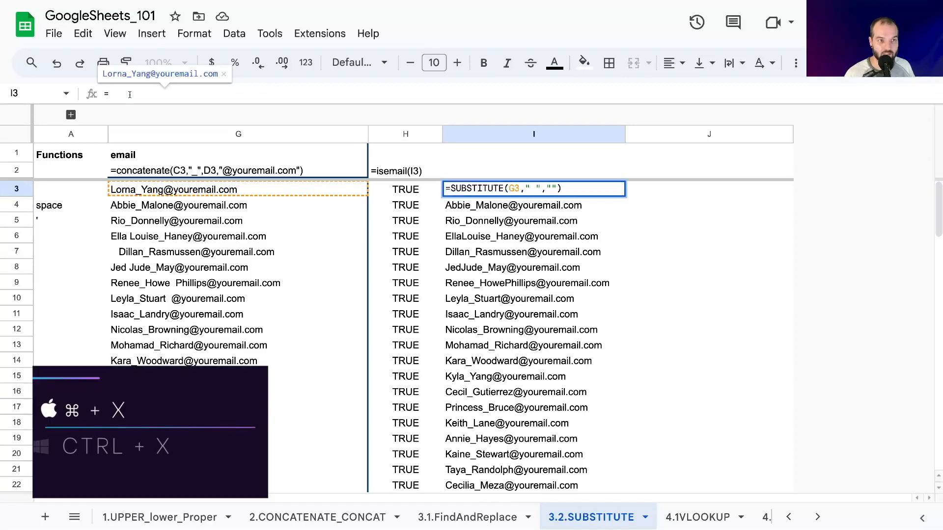
Start an outer SUBSTITUTE function in I3 and paste the cut expression as its text to search.
type("SUBSTUT")
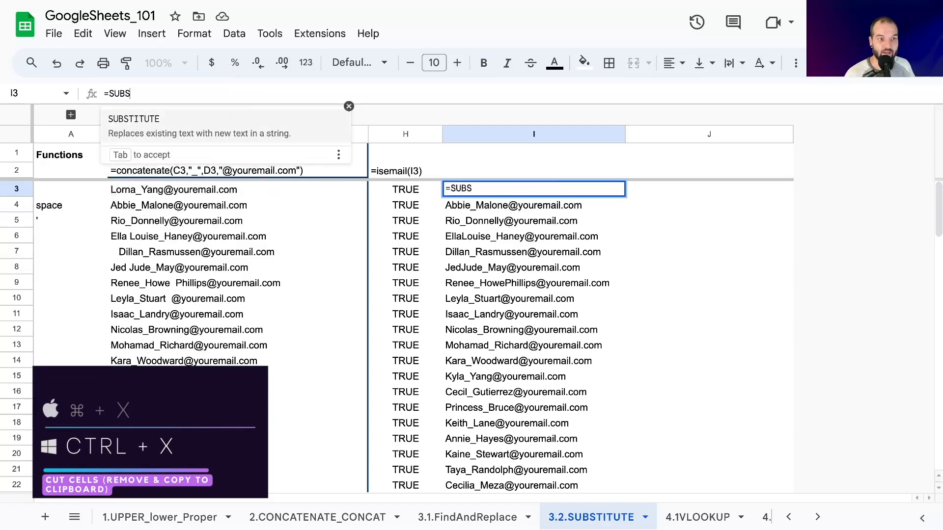
key("BackSpace")
key("BackSpace")
key("BackSpace")
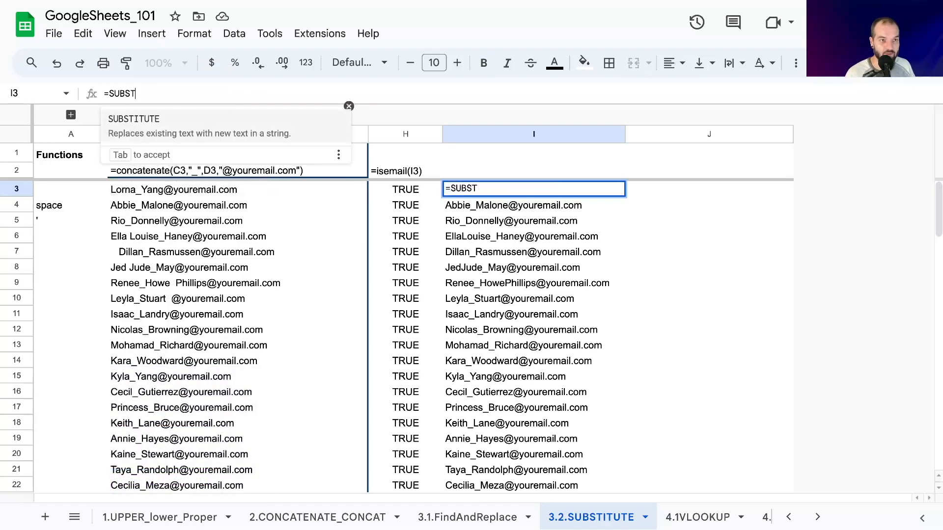
type("TITUTE")
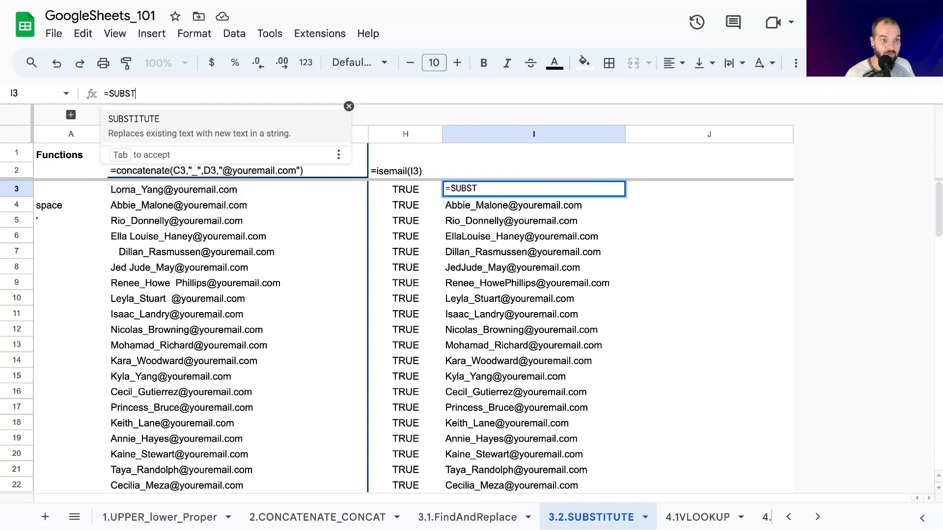
type("(")
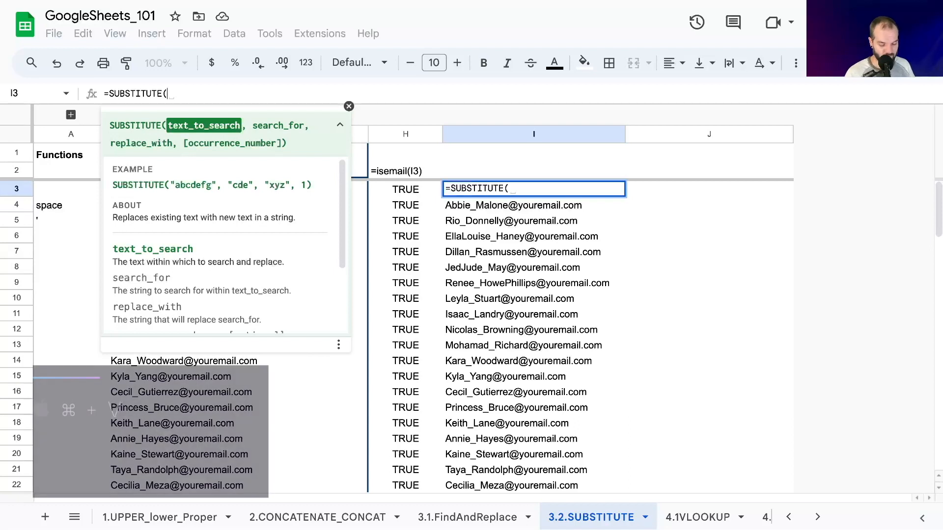
key("ctrl+v")
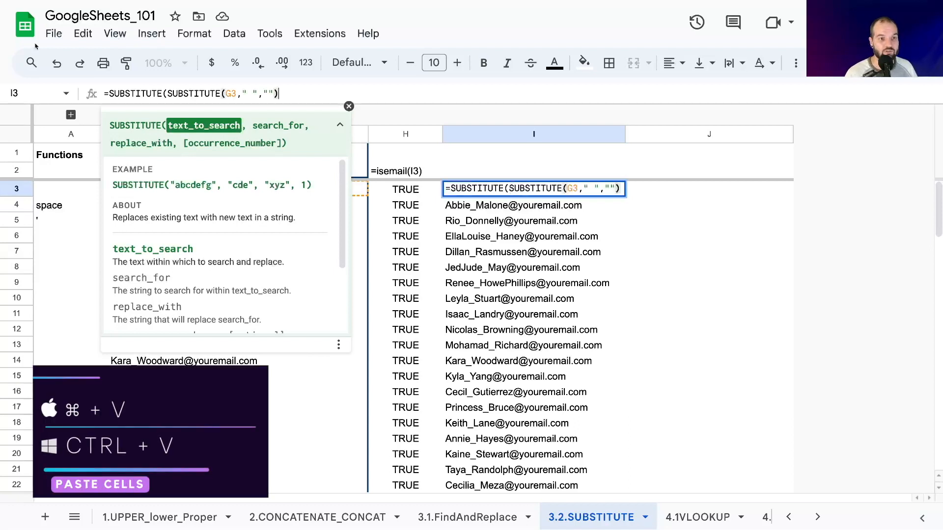
Complete the outer function to remove apostrophes, so I3 holds =SUBSTITUTE(SUBSTITUTE(G3," ",""),"'","").
left_click_drag(168, 93, 278, 93)
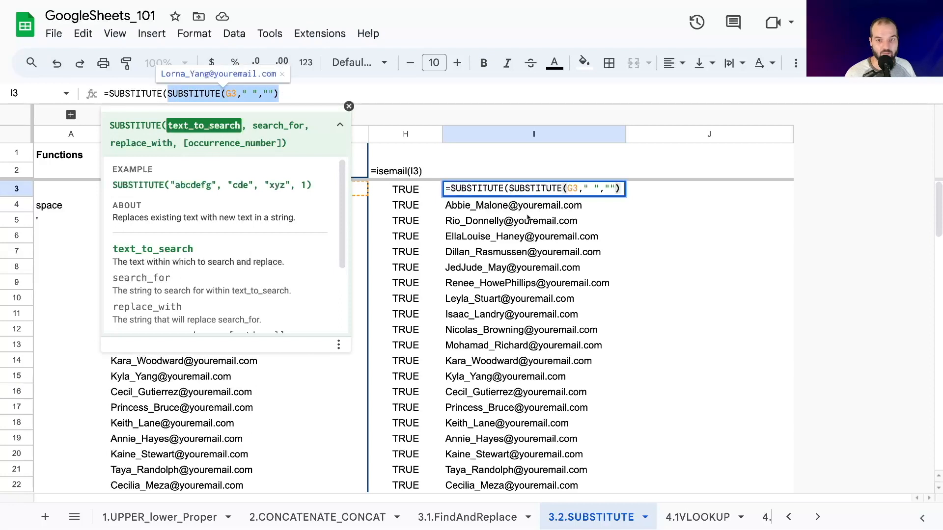
left_click(281, 93)
left_click_drag(167, 93, 355, 93)
left_click(334, 93)
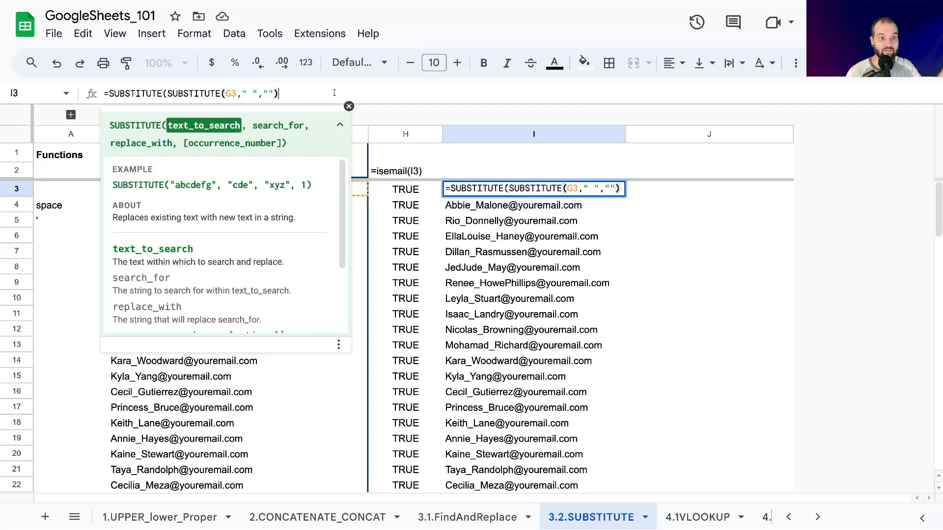
type(",")
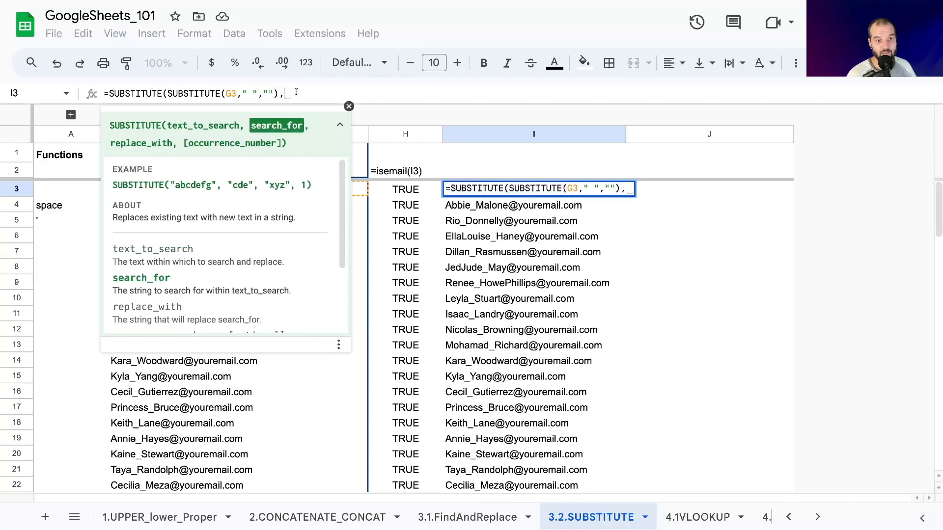
type("\"'\",")
type("\"\"")
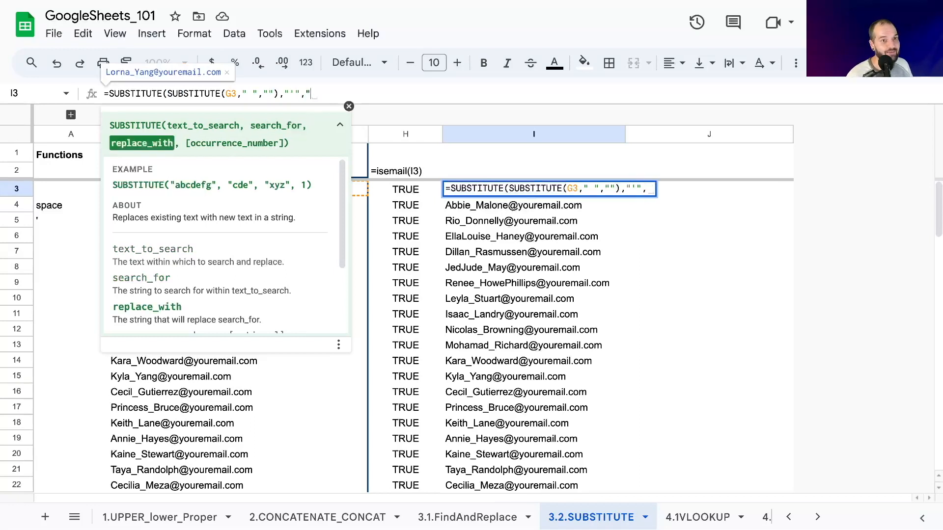
type(")")
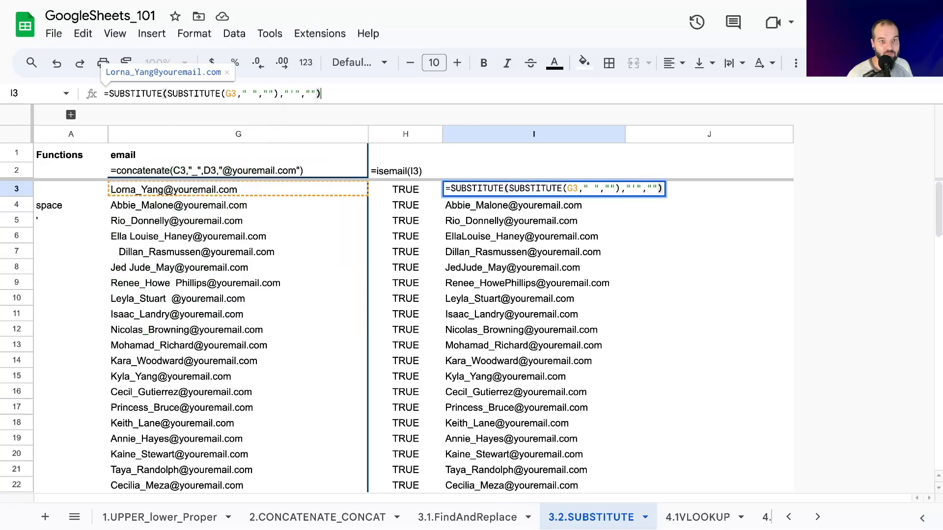
left_click(294, 92)
left_click(316, 93)
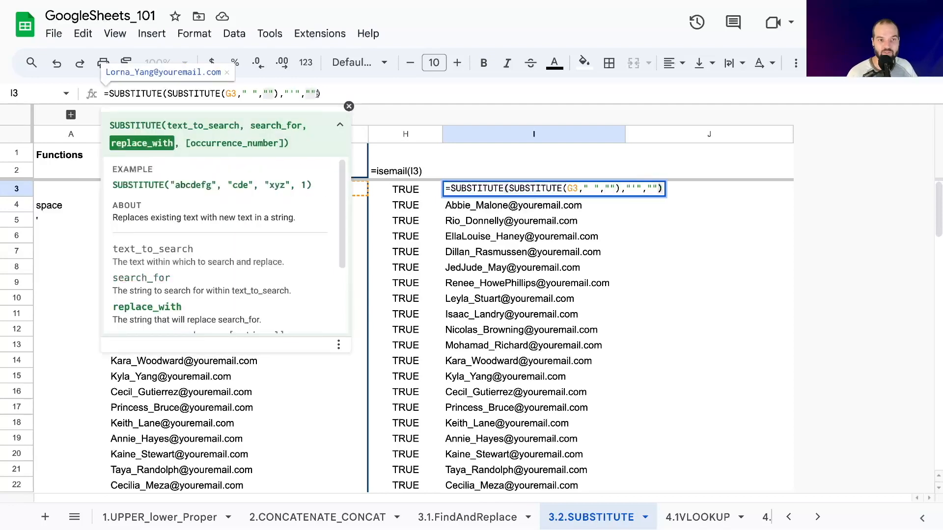
key("Return")
Fill the nested SUBSTITUTE formula from I3 down through I103.
left_click(489, 192)
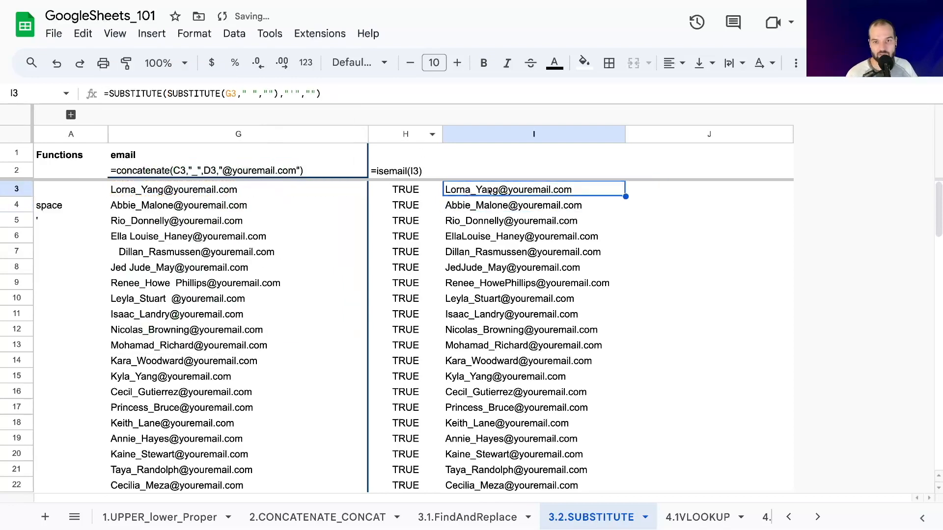
left_click_drag(625, 196, 545, 289)
scroll(415, 259, "up", 2)
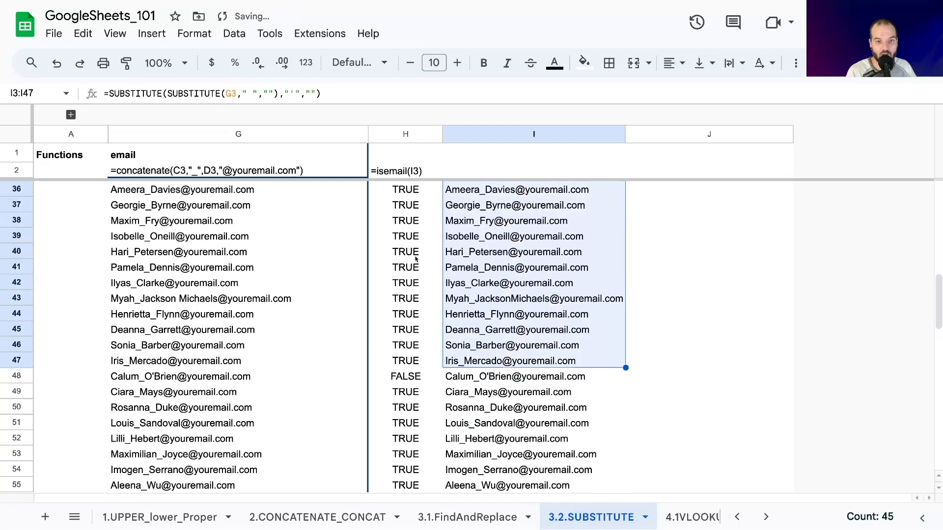
scroll(416, 259, "up", 10)
scroll(416, 259, "down", 15)
scroll(523, 283, "up", 3)
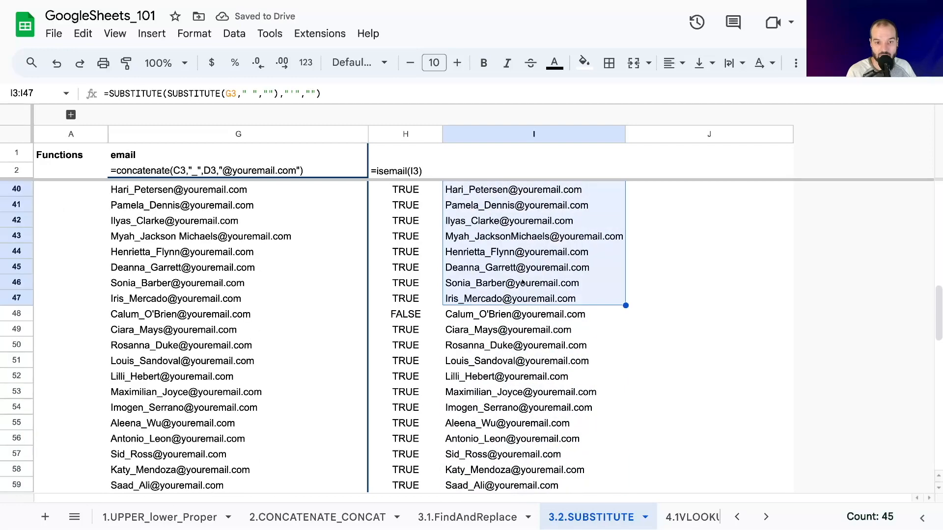
mouse_move(616, 304)
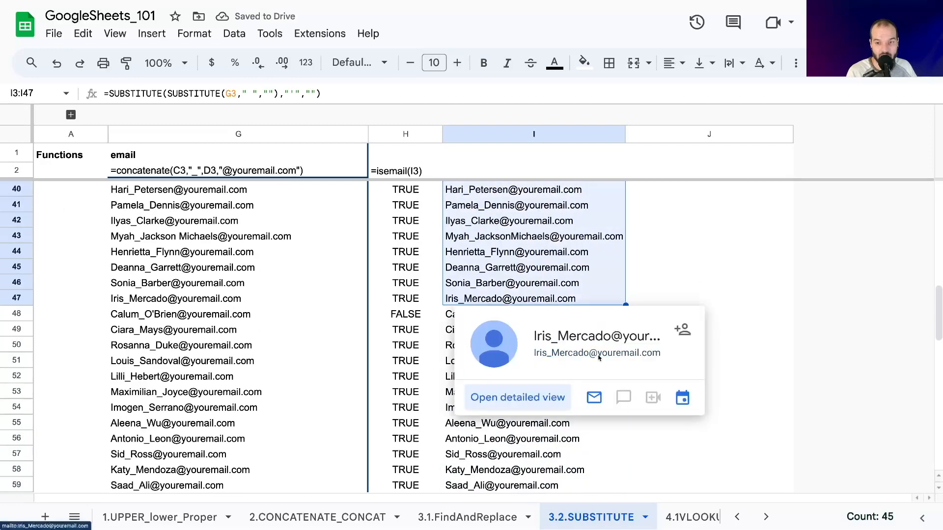
left_click_drag(625, 305, 623, 320)
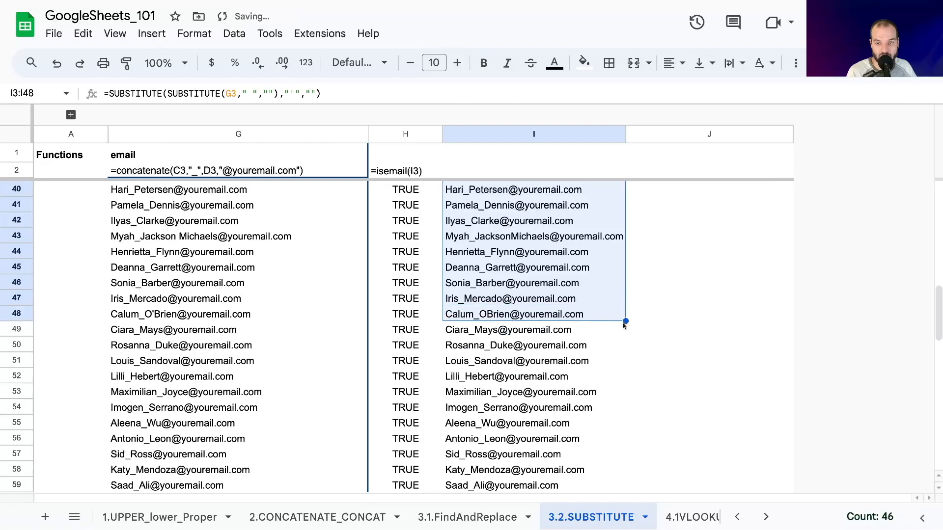
left_click_drag(626, 321, 520, 267)
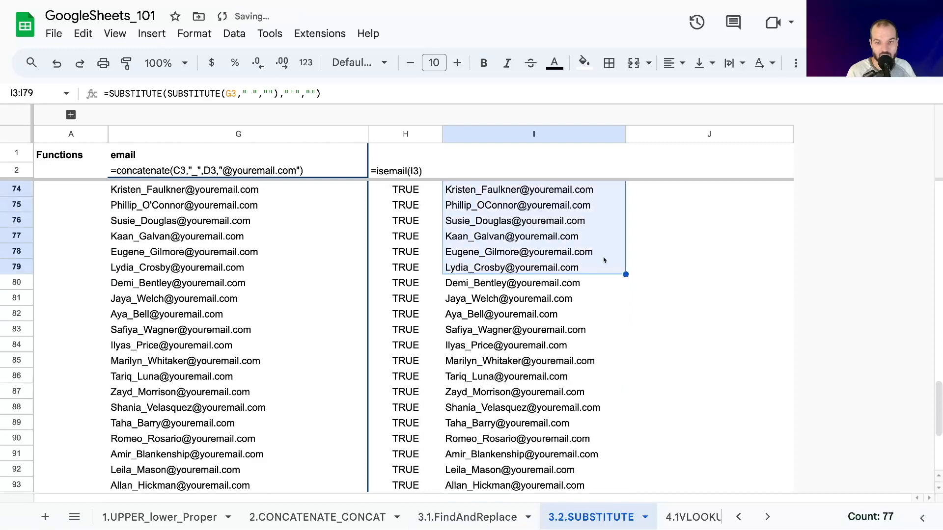
double_click(624, 273)
scroll(549, 442, "down", 4)
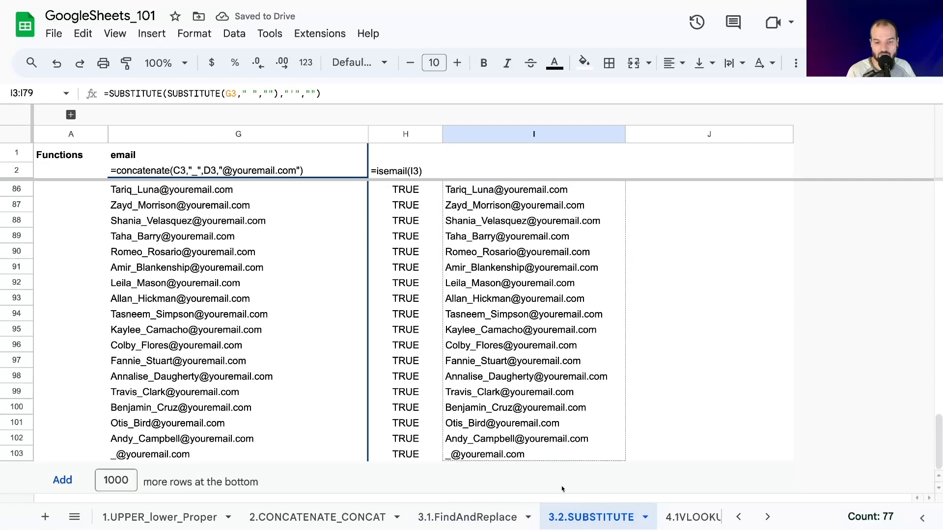
scroll(533, 317, "up", 20)
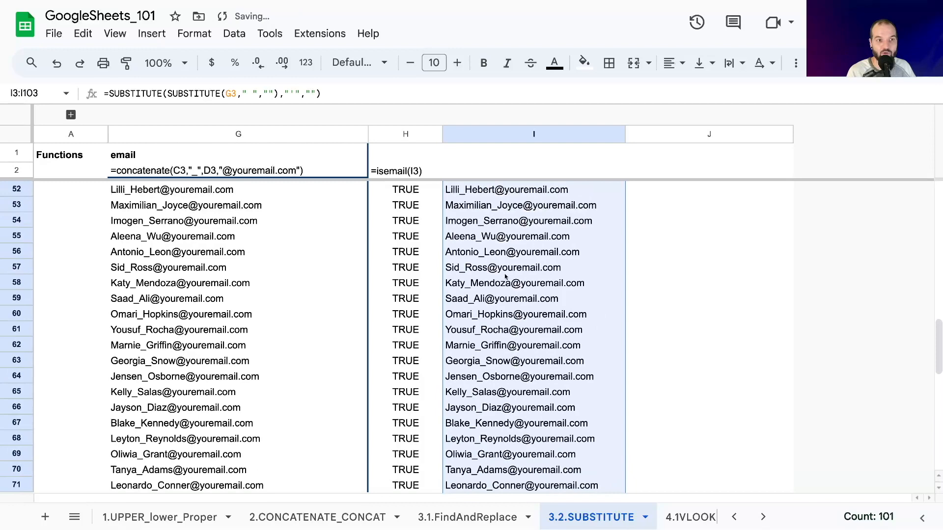
Check the nested formulas and cleaned emails in column I, including I3 and rows 73 to 75.
left_click(536, 193)
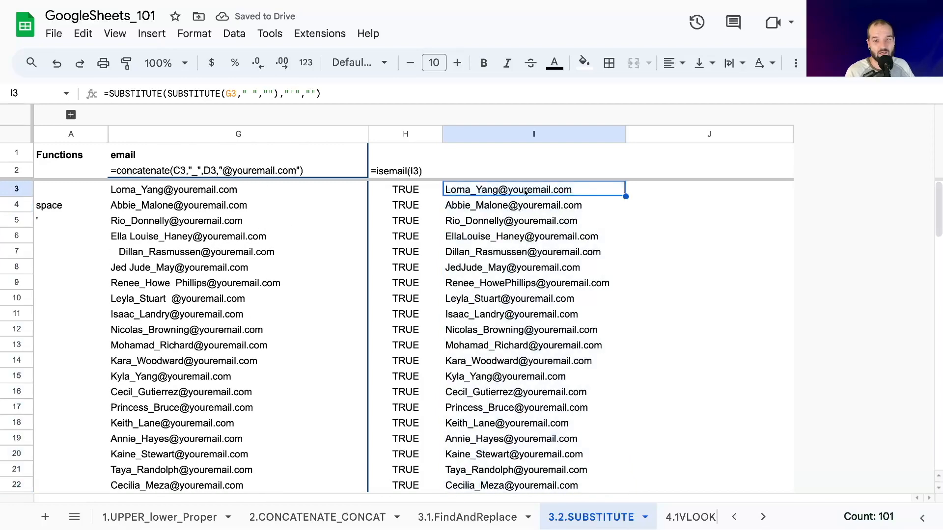
scroll(531, 246, "down", 20)
left_click(508, 332)
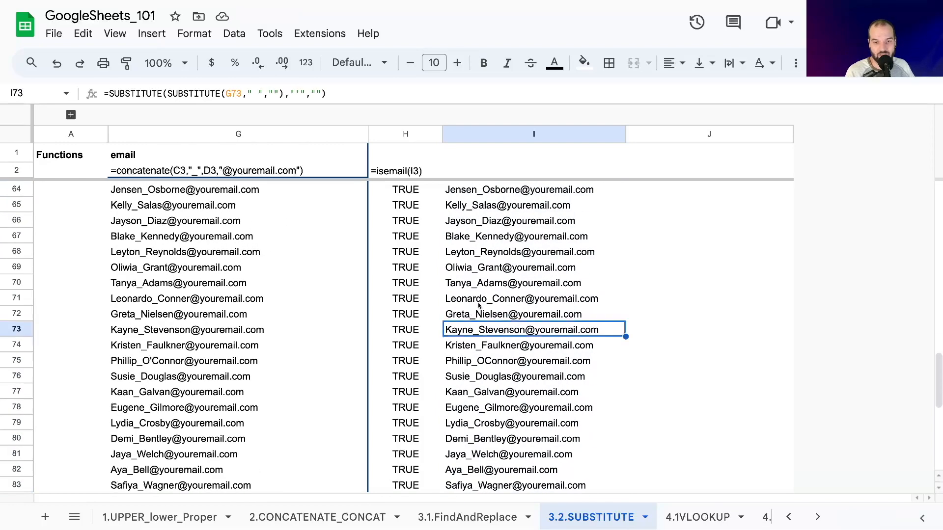
scroll(474, 322, "down", 1)
left_click(469, 316)
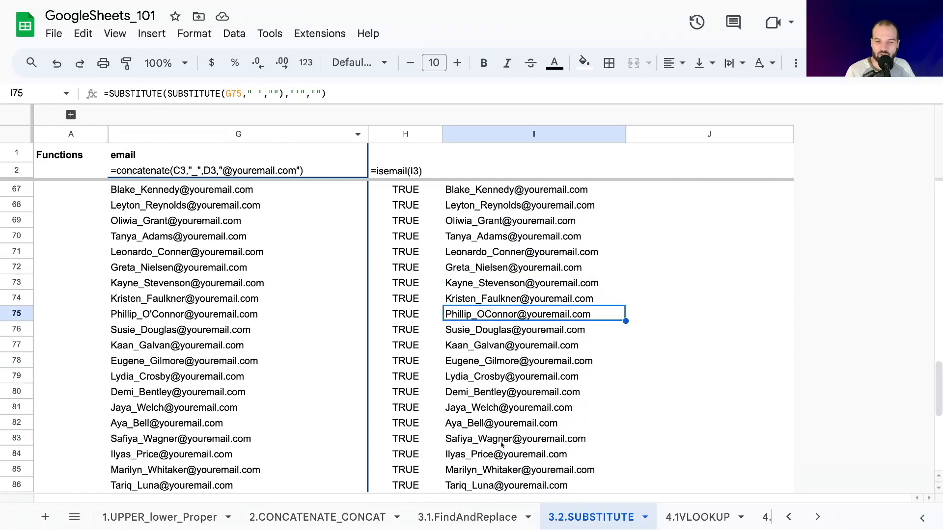
left_click(493, 297)
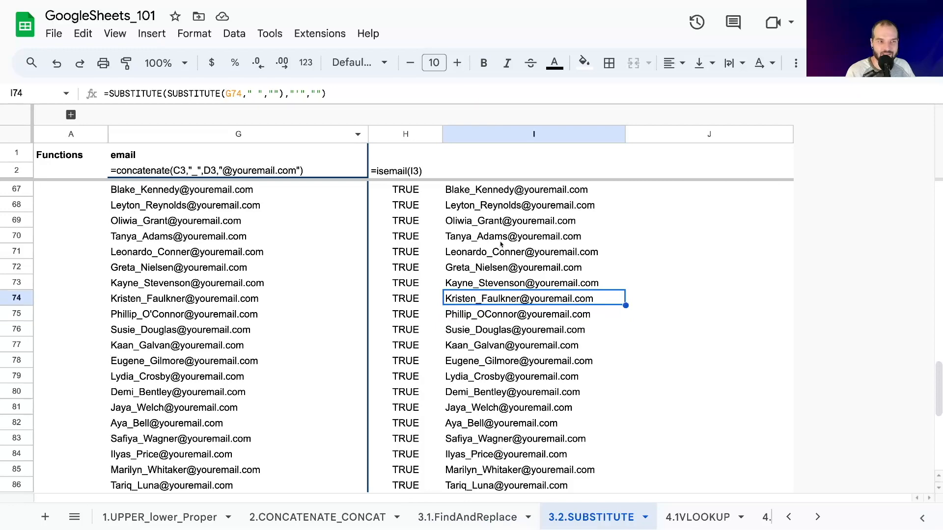
Review the complete nested SUBSTITUTE formula in I3 and its function help.
scroll(501, 244, "up", 20)
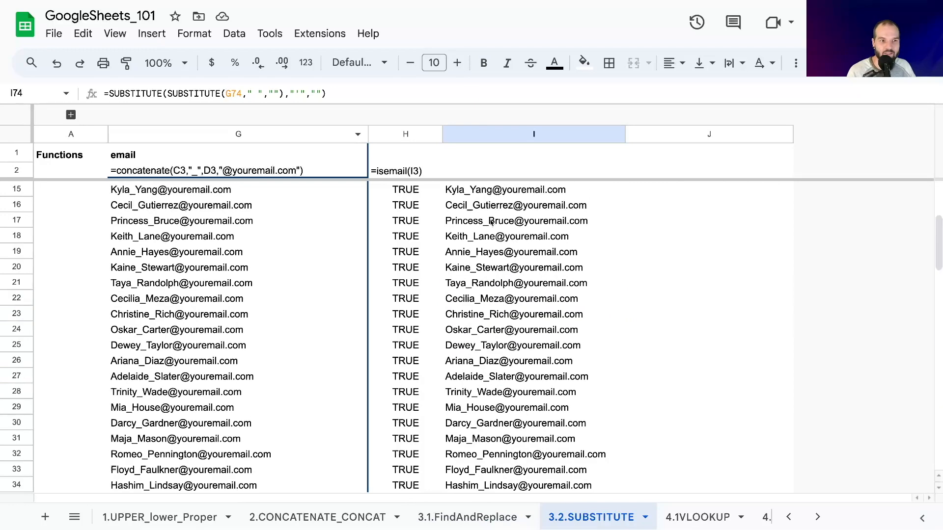
left_click(473, 187)
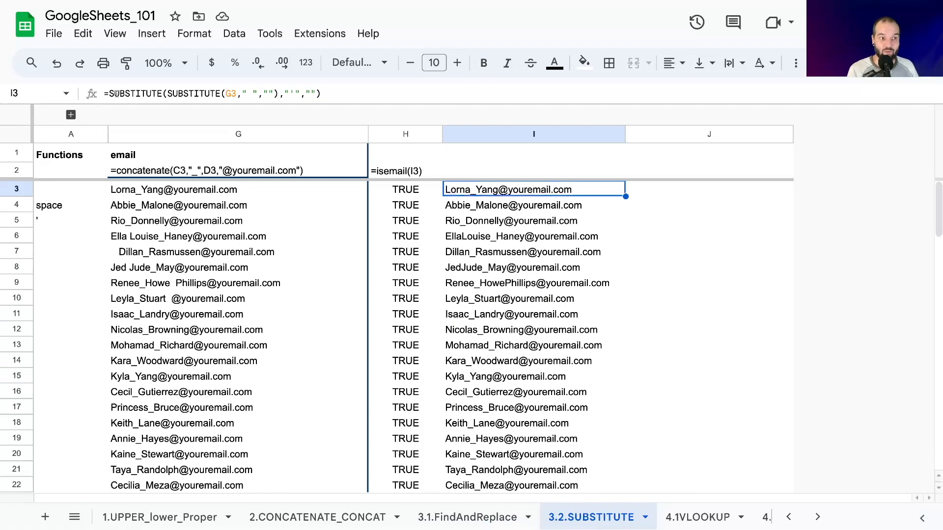
left_click_drag(110, 93, 334, 91)
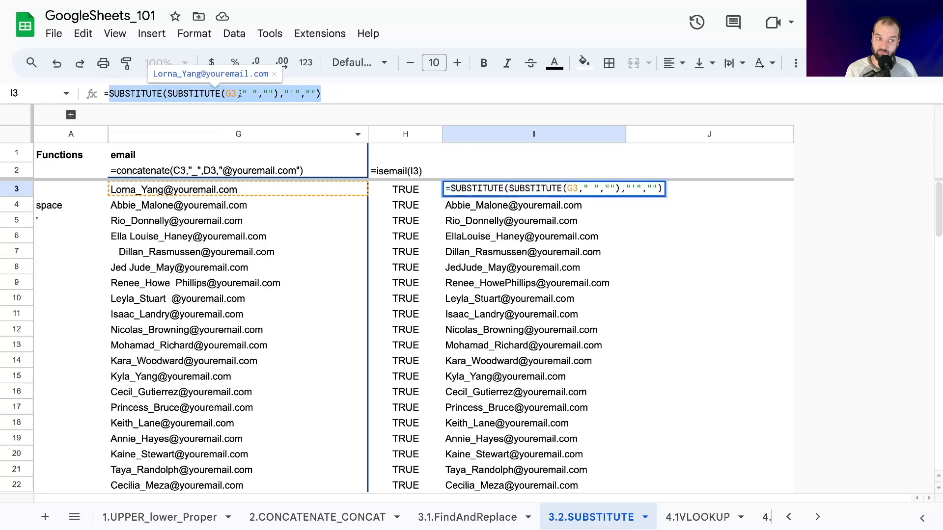
left_click(130, 93)
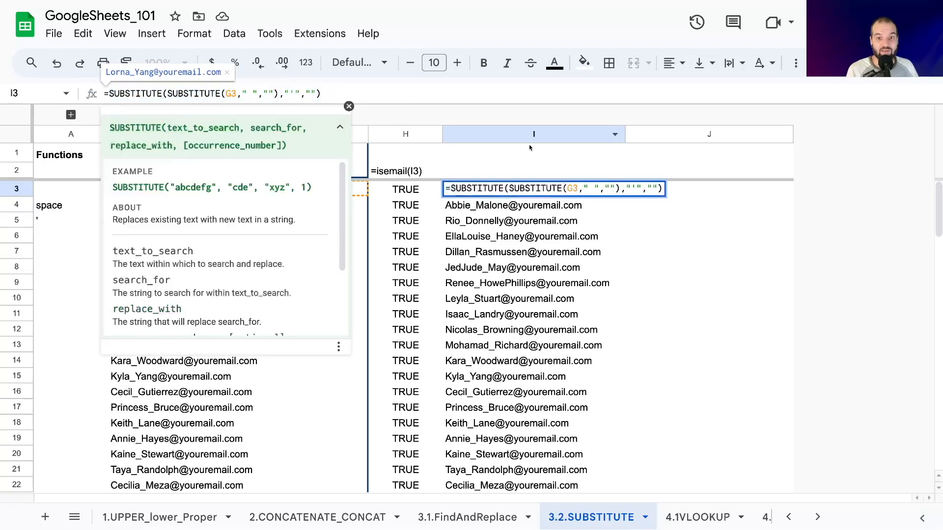
Copy the whole concatenate formula from G3, the cell that I3's nested SUBSTITUTE formula refers to.
left_click(531, 209)
left_click(486, 191)
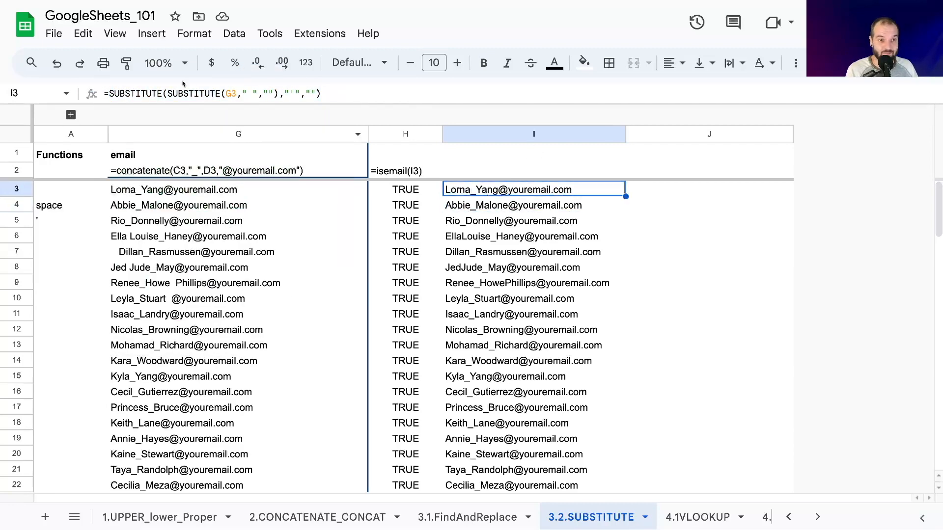
double_click(229, 93)
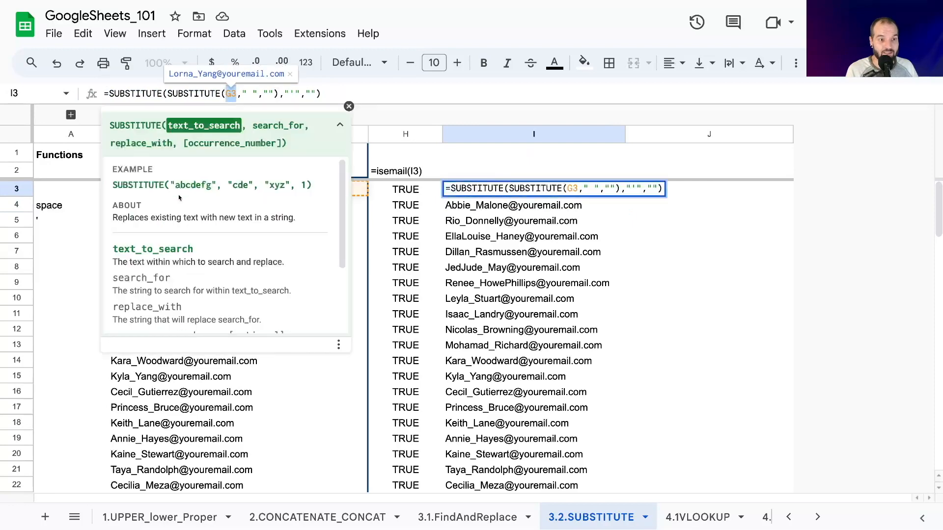
key("Return")
left_click(167, 193)
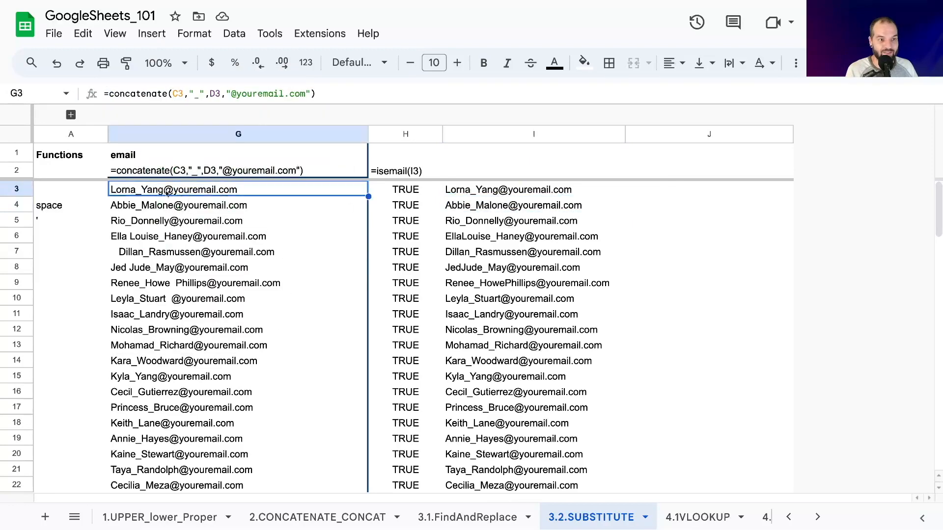
left_click_drag(317, 93, 90, 98)
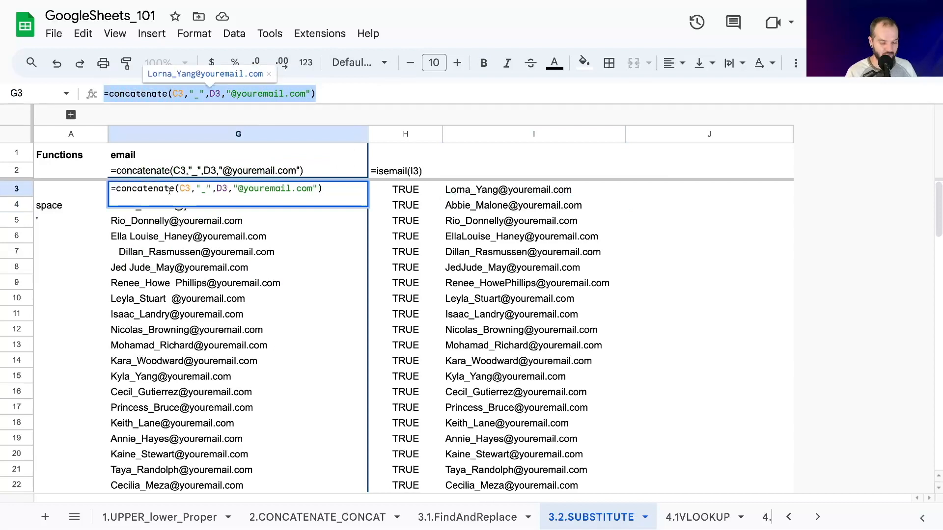
key("ctrl+c")
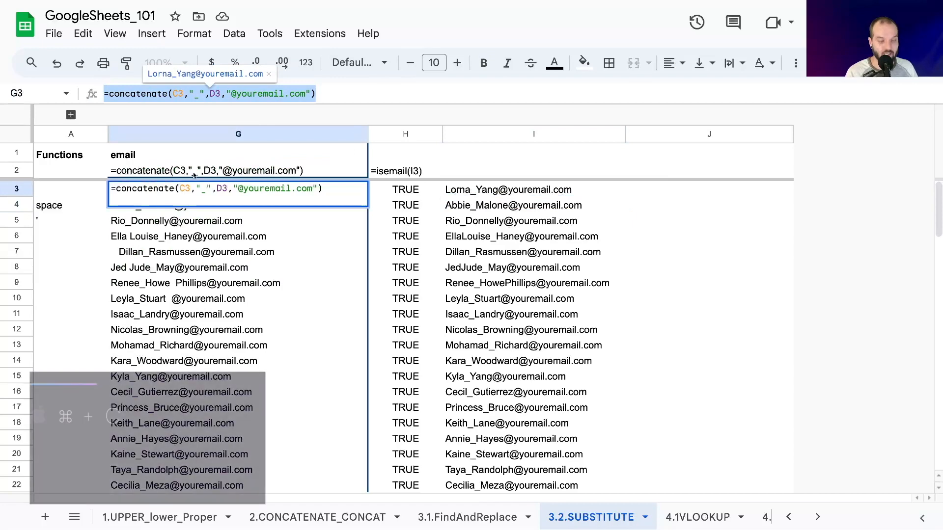
left_click(471, 190)
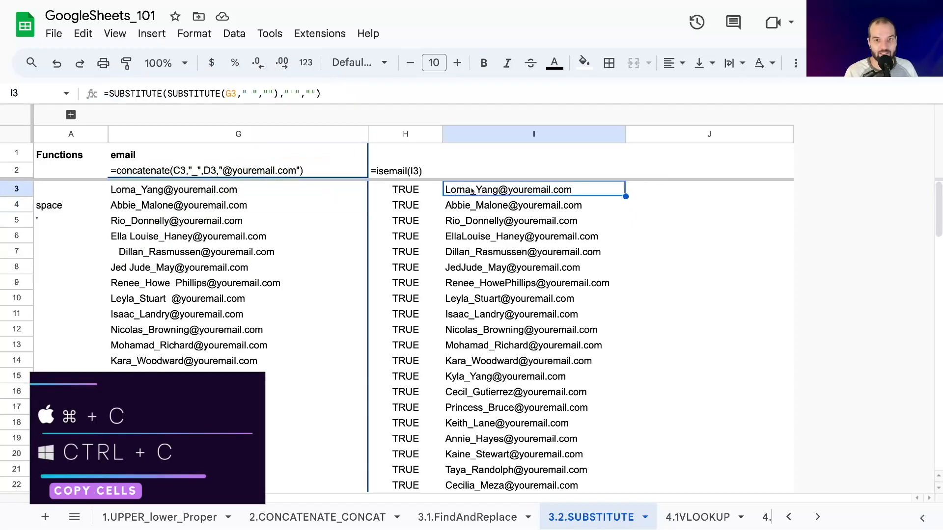
left_click(230, 93)
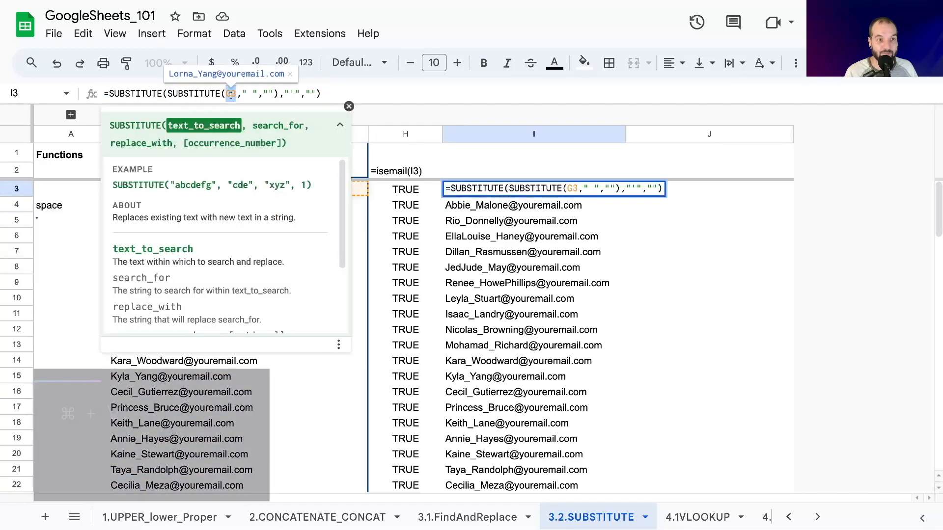
key("ctrl+v")
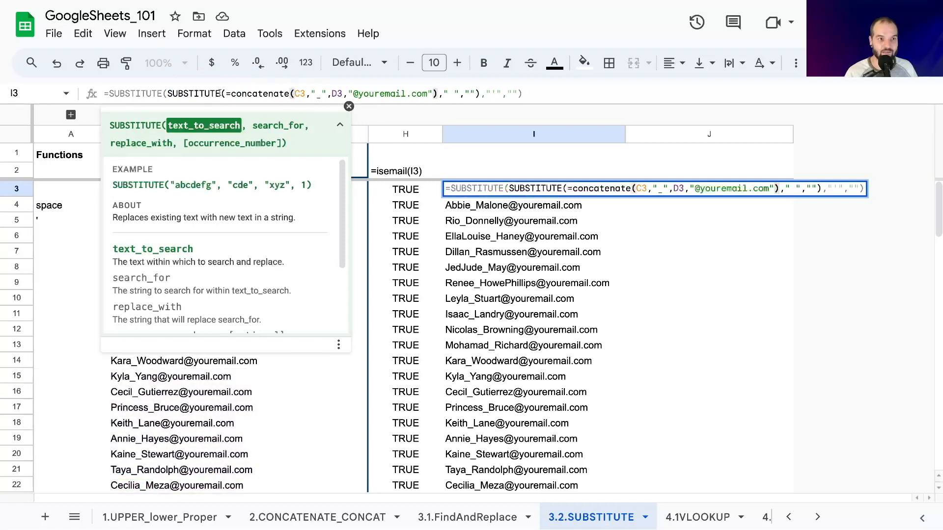
left_click(232, 93)
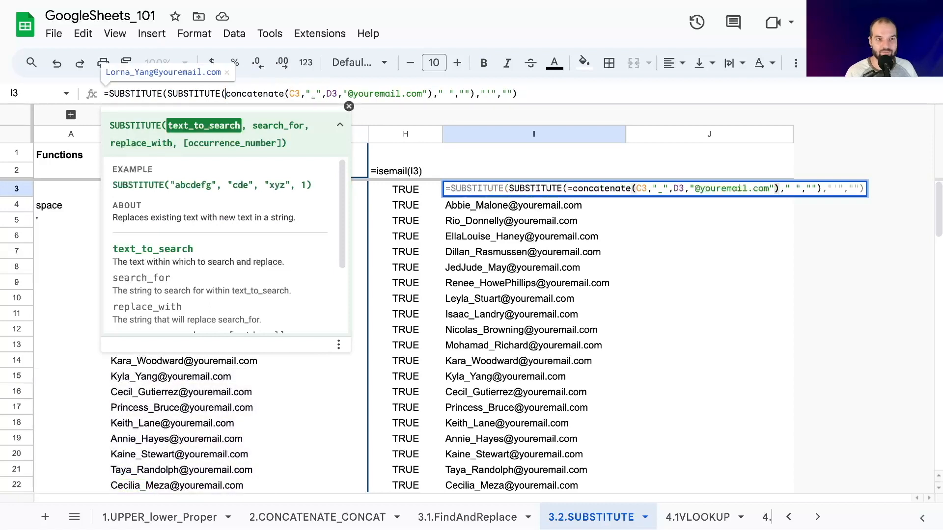
key("BackSpace")
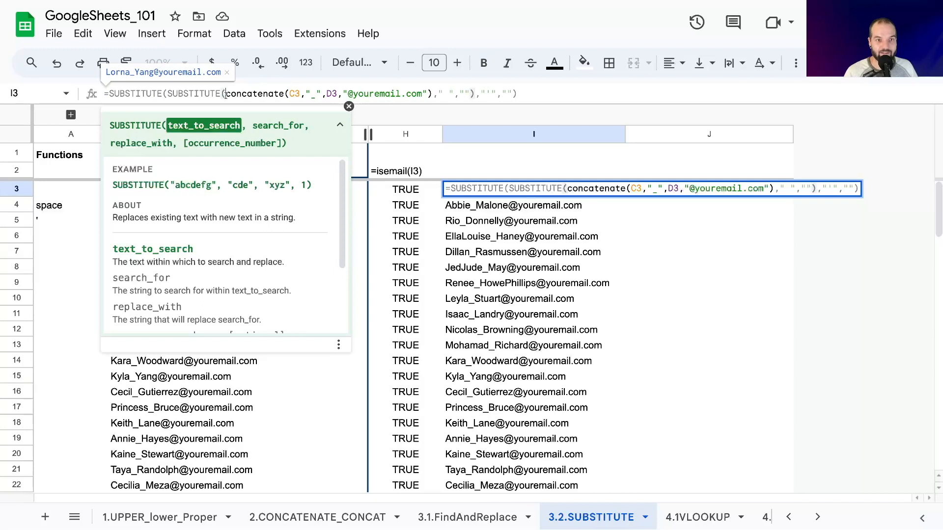
left_click_drag(226, 93, 434, 93)
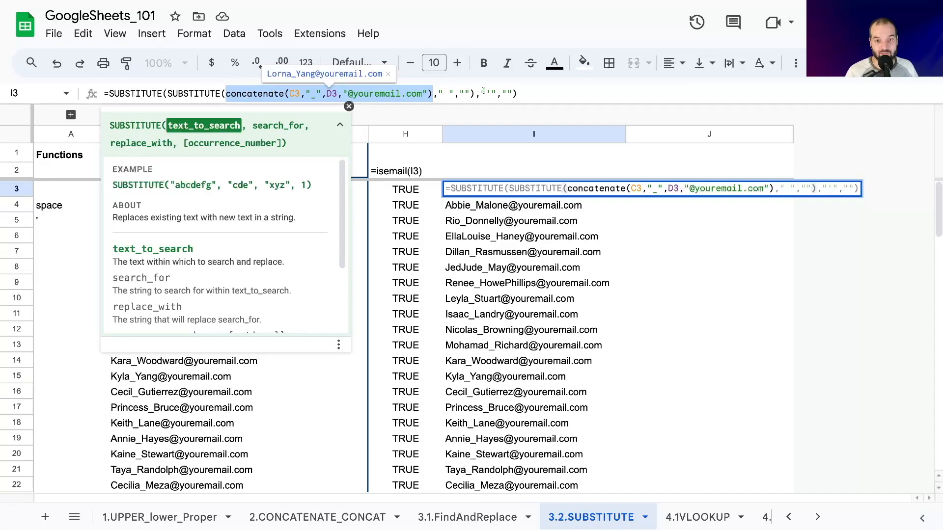
key("Return")
Fill the combined SUBSTITUTE and concatenate formula from I3 down through I103.
left_click(468, 193)
left_click_drag(625, 196, 573, 361)
scroll(598, 322, "down", 2)
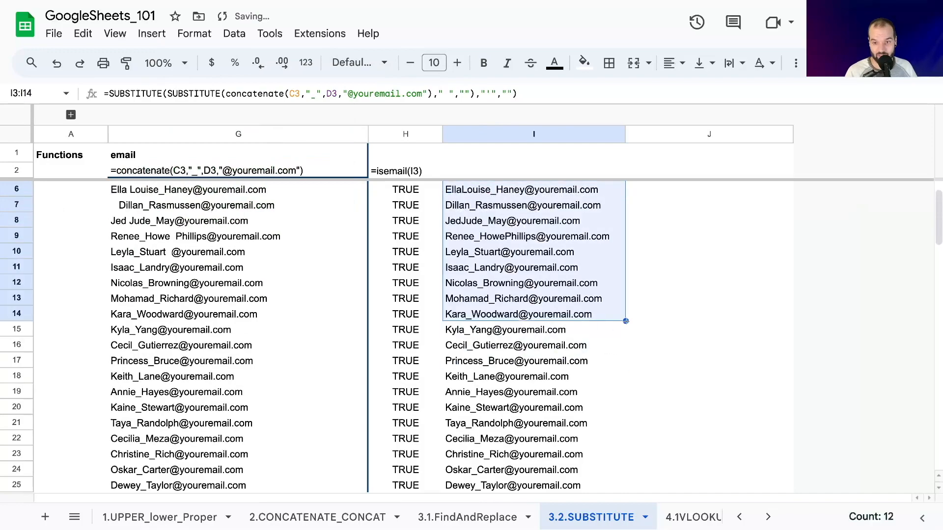
scroll(622, 323, "down", 3)
scroll(562, 448, "down", 20)
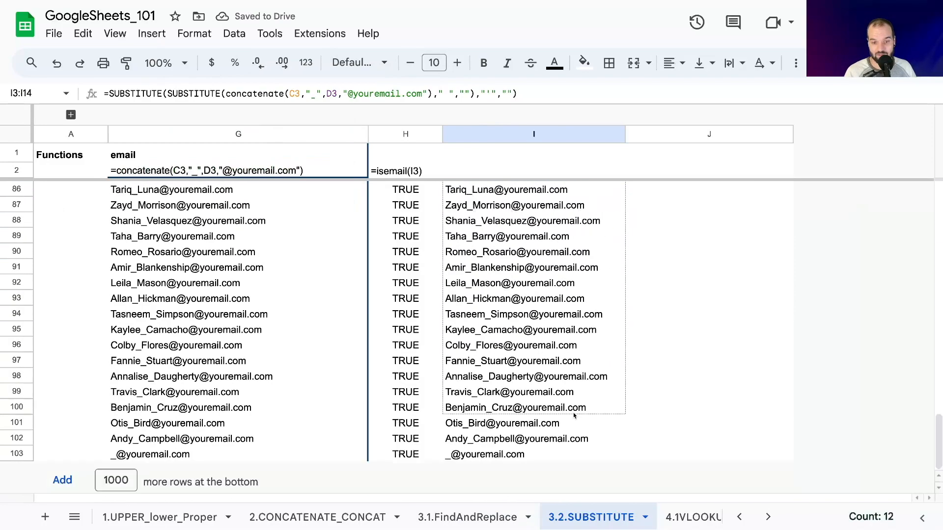
left_click_drag(562, 448, 562, 454)
scroll(472, 231, "up", 20)
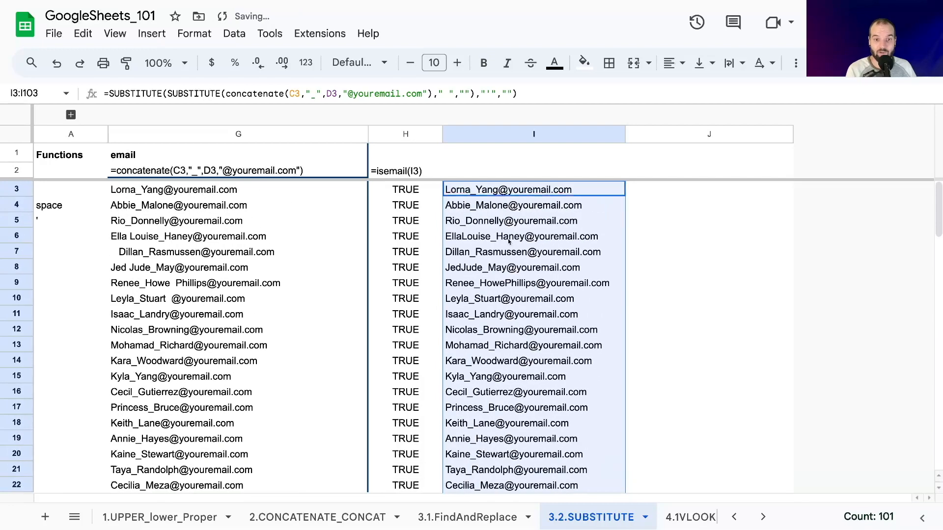
Compare the concatenate formula in G3 with the combined SUBSTITUTE formula in I3.
left_click(421, 190)
left_click(467, 191)
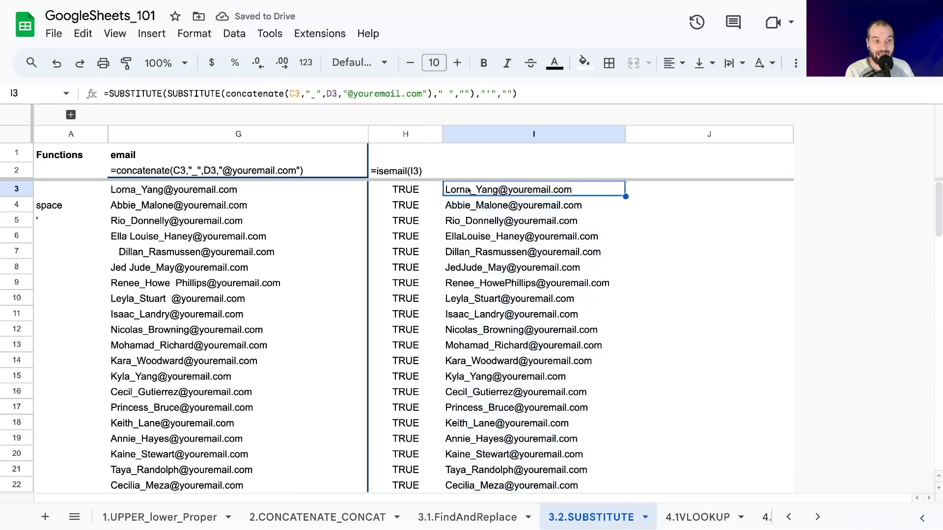
left_click(129, 193)
left_click(445, 191)
left_click(186, 193)
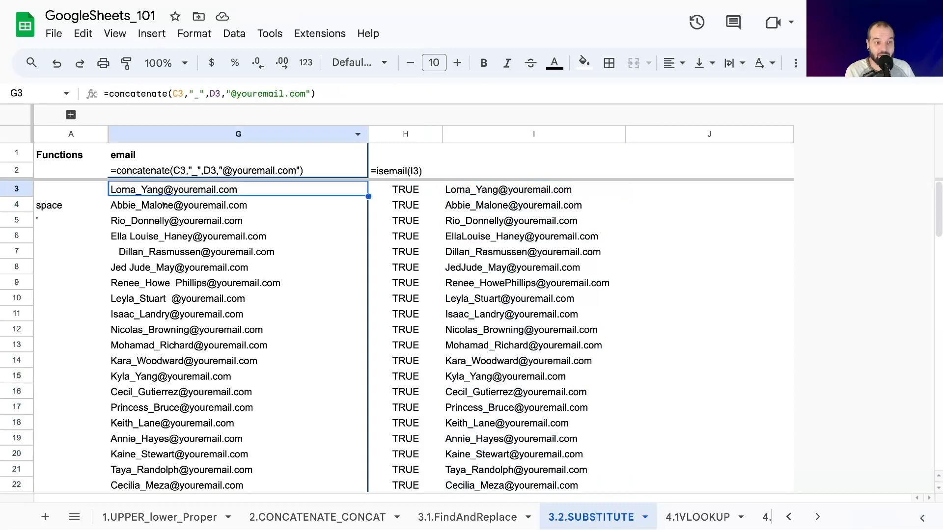
left_click(445, 189)
left_click_drag(517, 93, 104, 93)
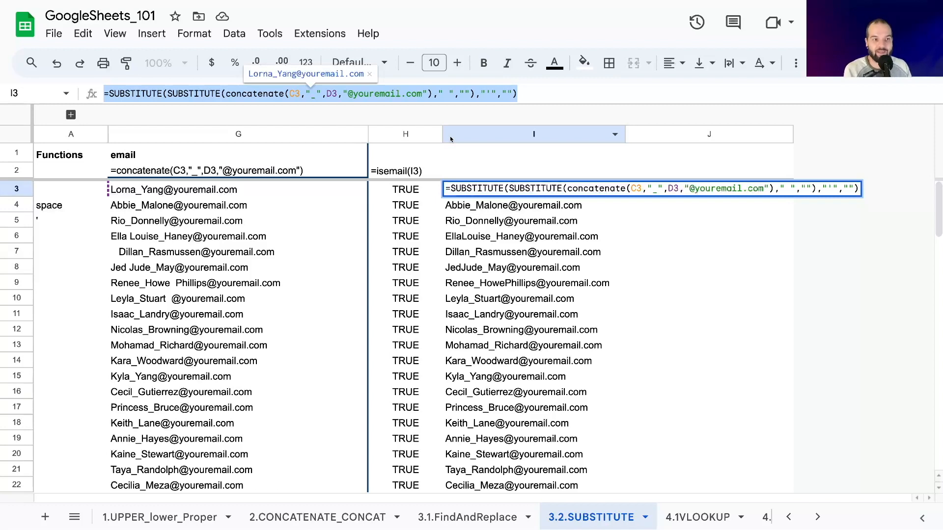
left_click(110, 94)
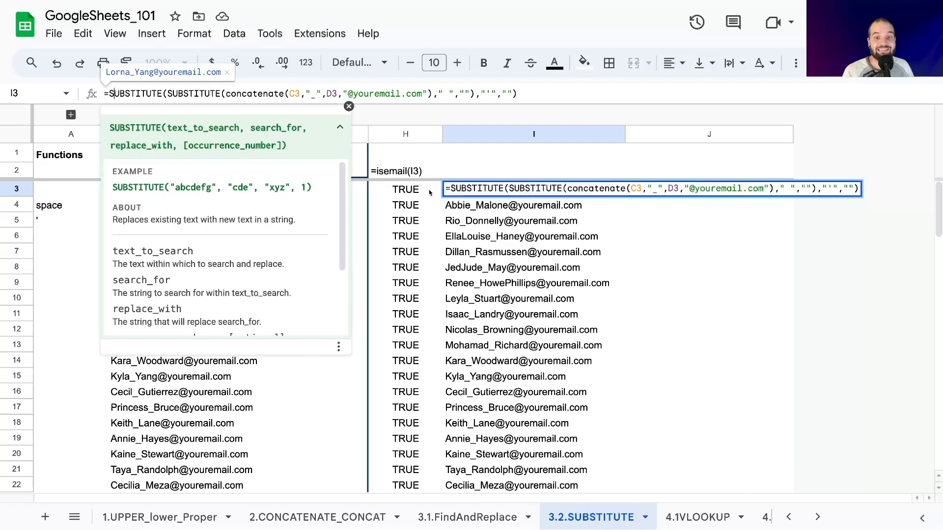
key("ctrl+a")
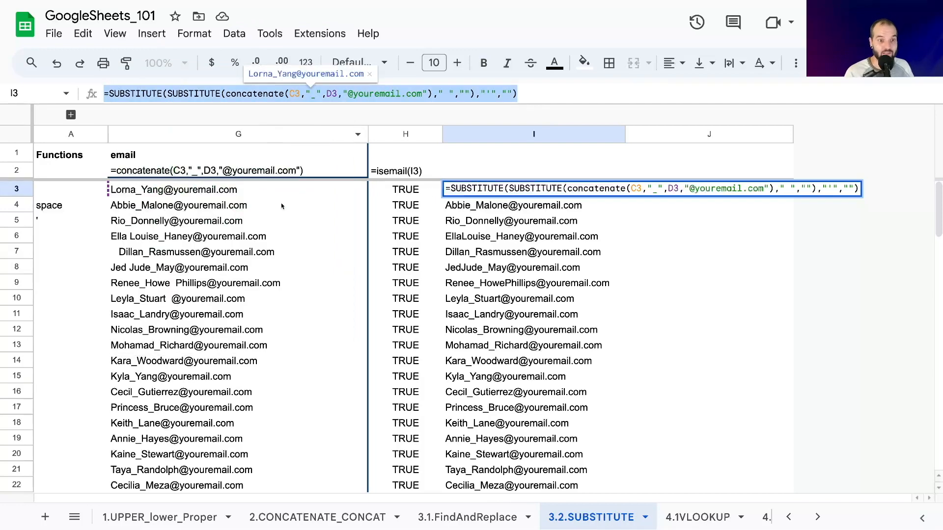
left_click(213, 193)
left_click(281, 98)
key("ctrl+a")
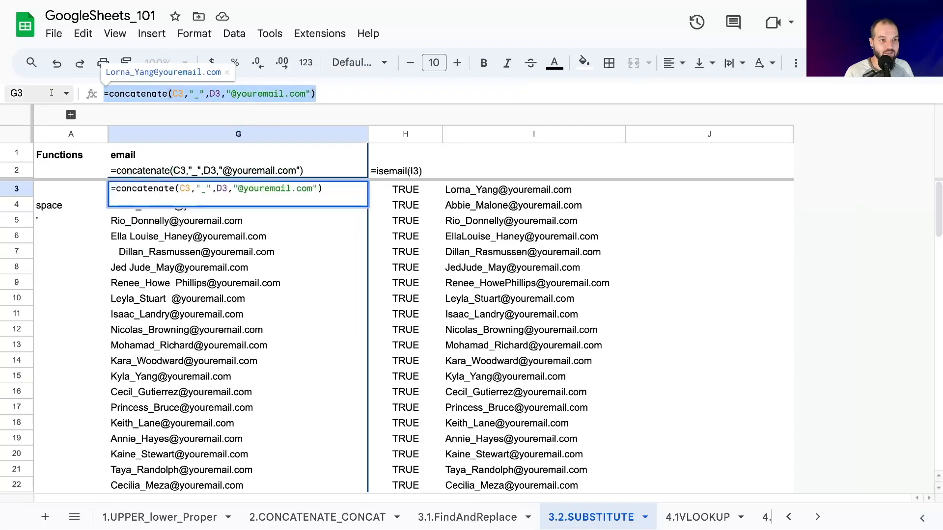
key("ctrl+v")
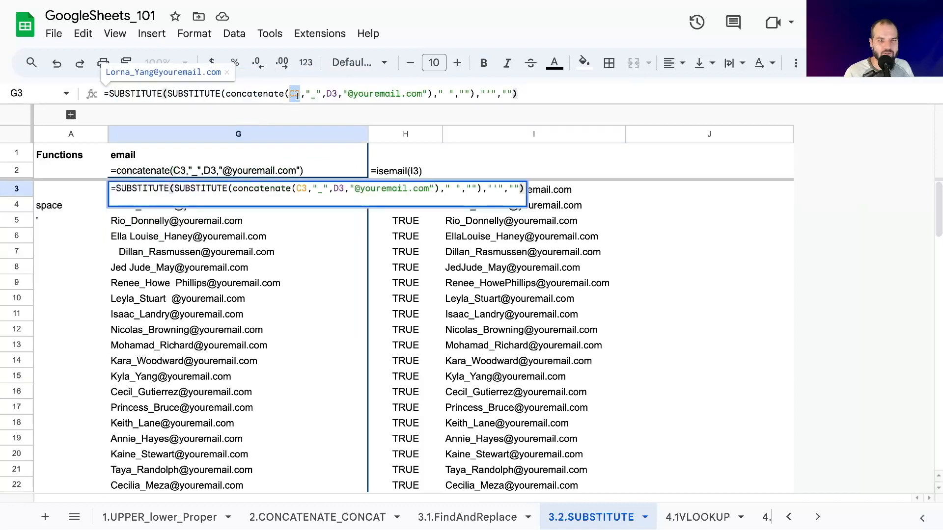
left_click(290, 93)
left_click(358, 94)
left_click(518, 94)
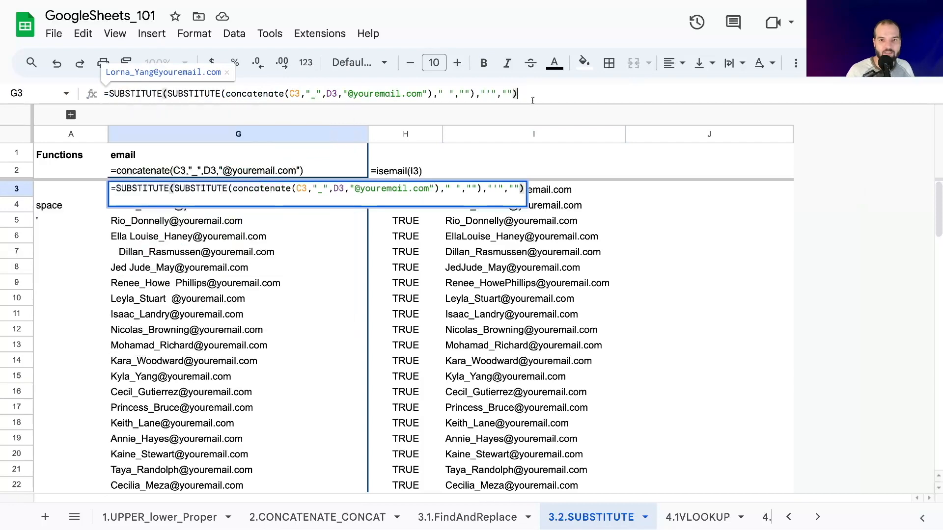
left_click(175, 238)
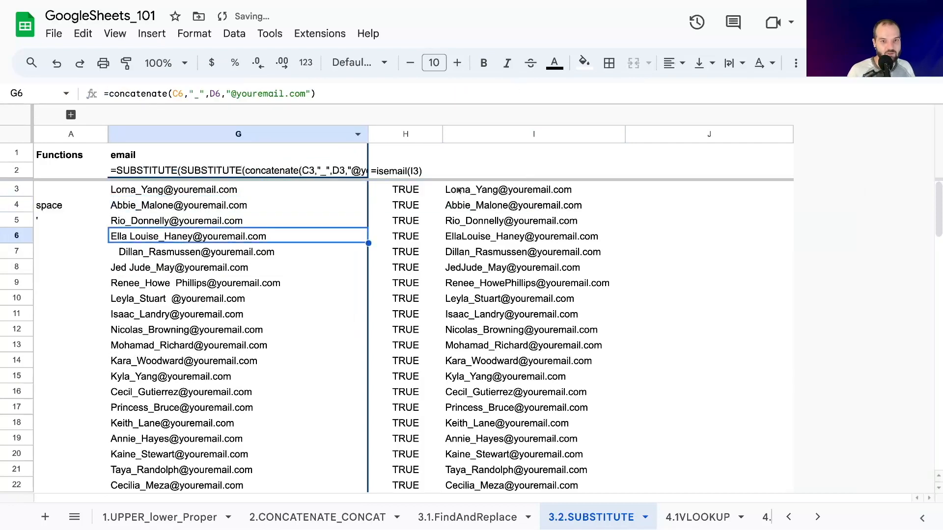
Change the email check in H3 to =isemail(G3).
left_click(398, 192)
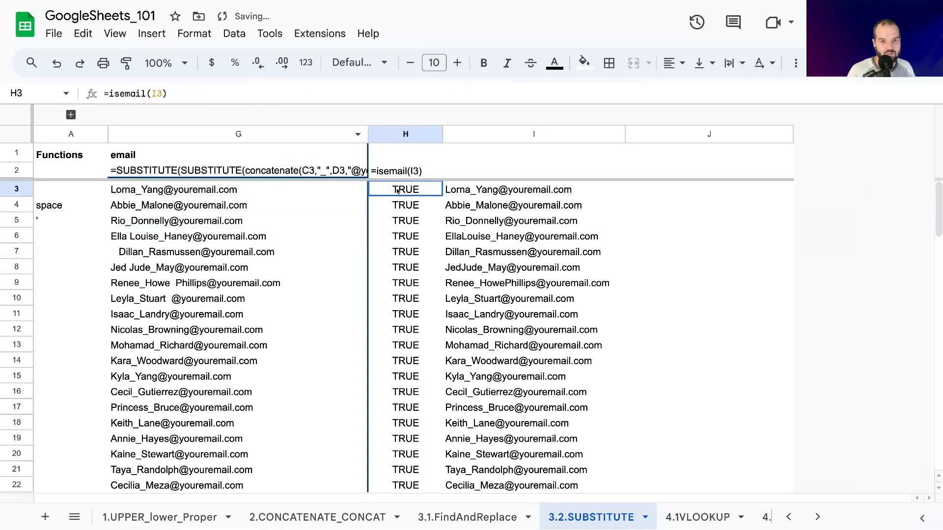
left_click(156, 93)
key("BackSpace")
type("G")
key("Return")
Copy the ISEMAIL formula from H3 to the remaining rows of column H.
key("super+c")
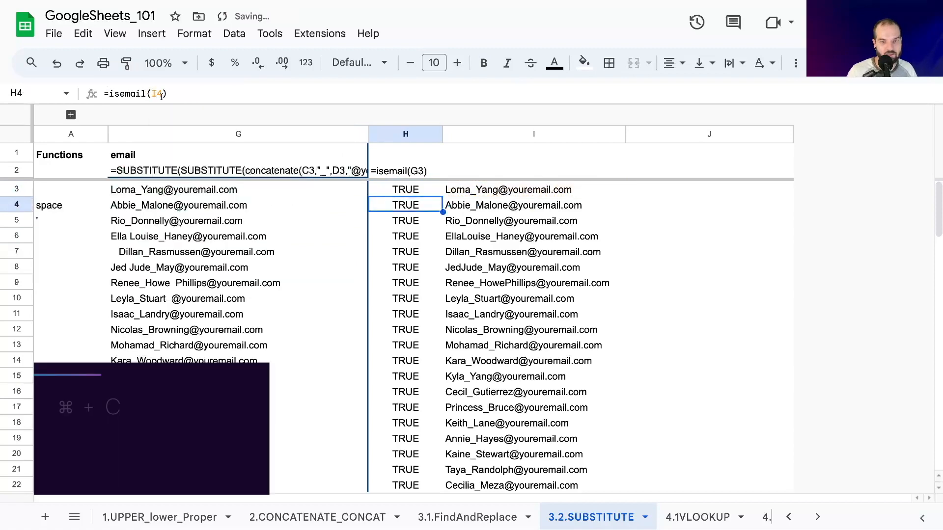
key("Up")
key("super+c")
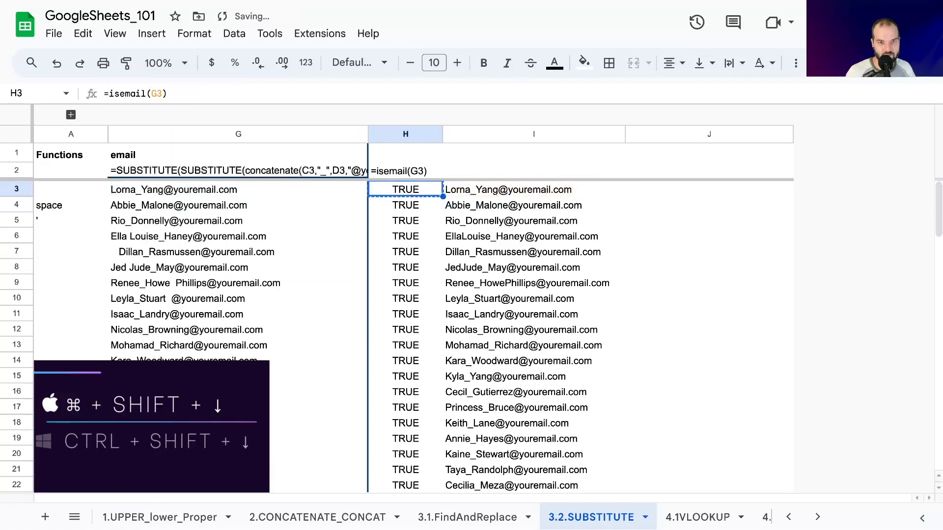
key("super+shift+Down")
key("super+v")
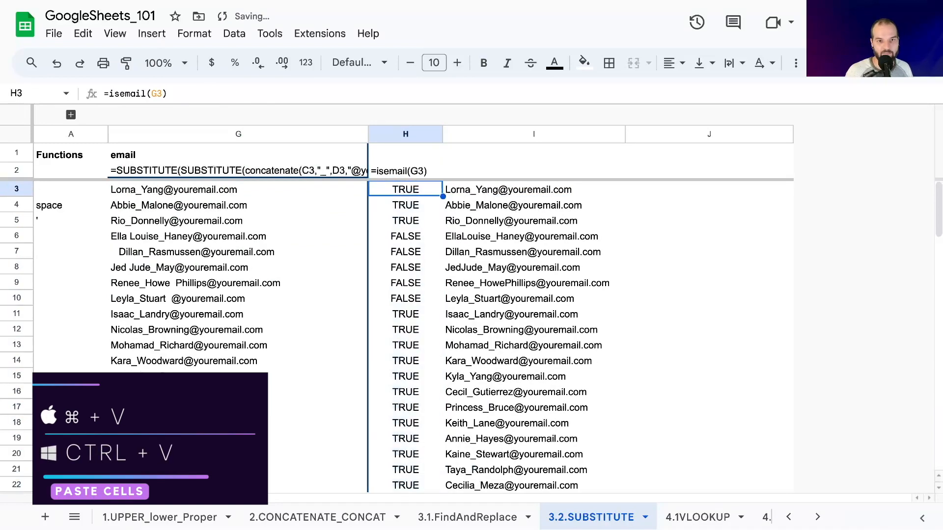
Fill the combined SUBSTITUTE and concatenate formula from G3 down through G103.
key("Left")
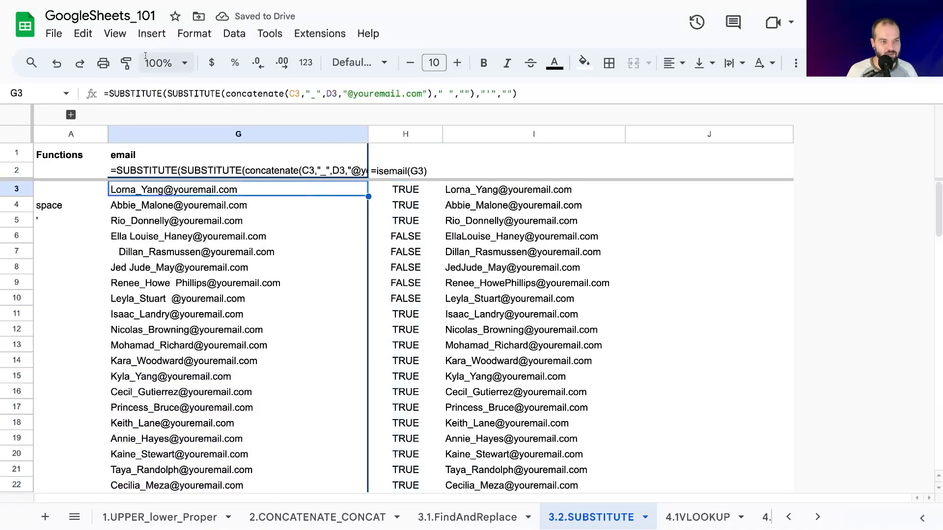
left_click_drag(368, 197, 301, 236)
left_click_drag(369, 243, 352, 410)
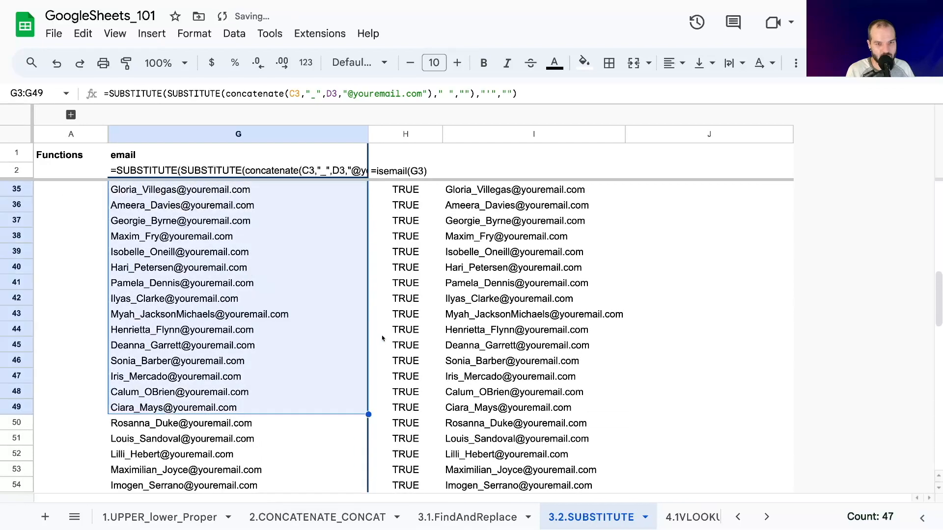
left_click_drag(369, 415, 337, 485)
scroll(284, 385, "down", 3)
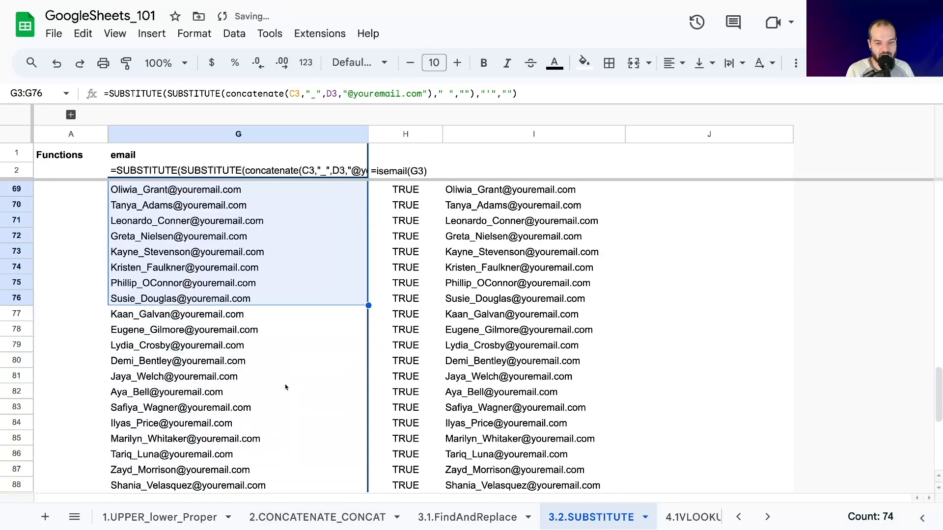
left_click_drag(369, 305, 324, 449)
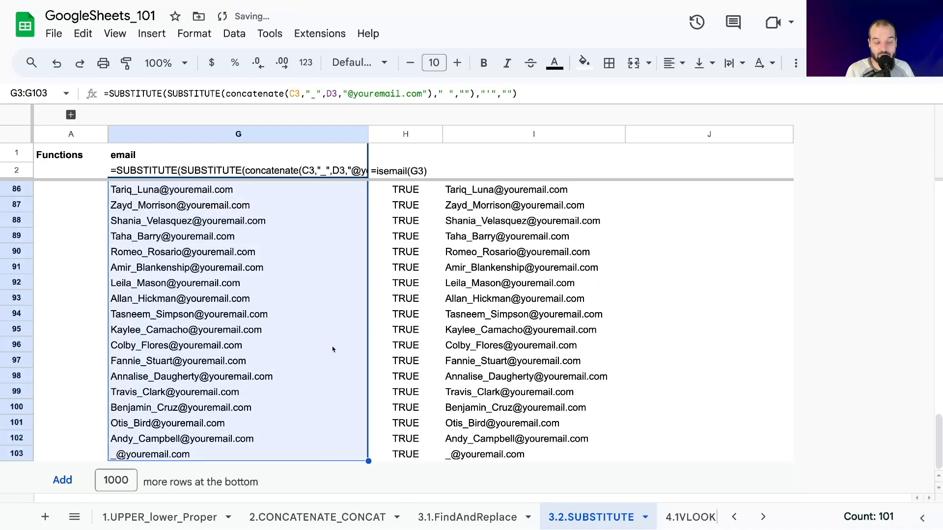
scroll(325, 347, "up", 20)
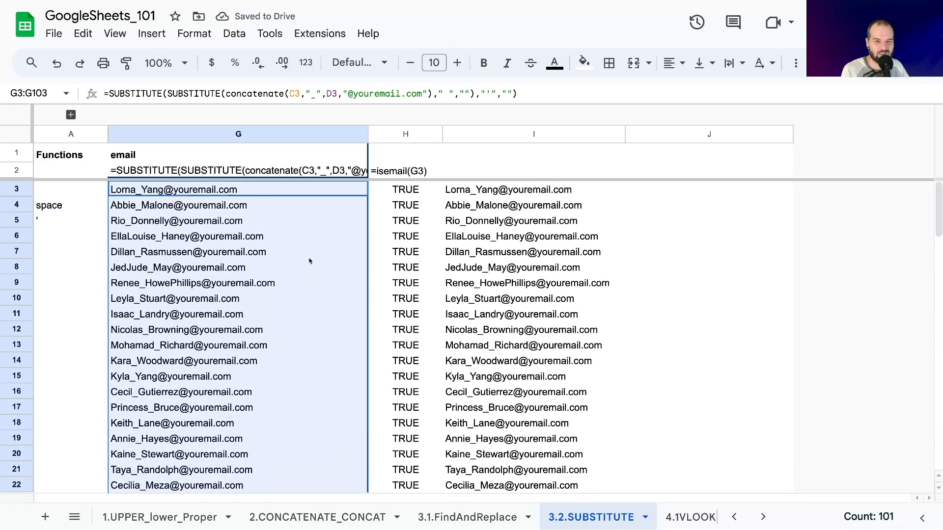
Check the combined formulas in G5 and G3 and the ISEMAIL results down to row 103.
left_click(287, 221)
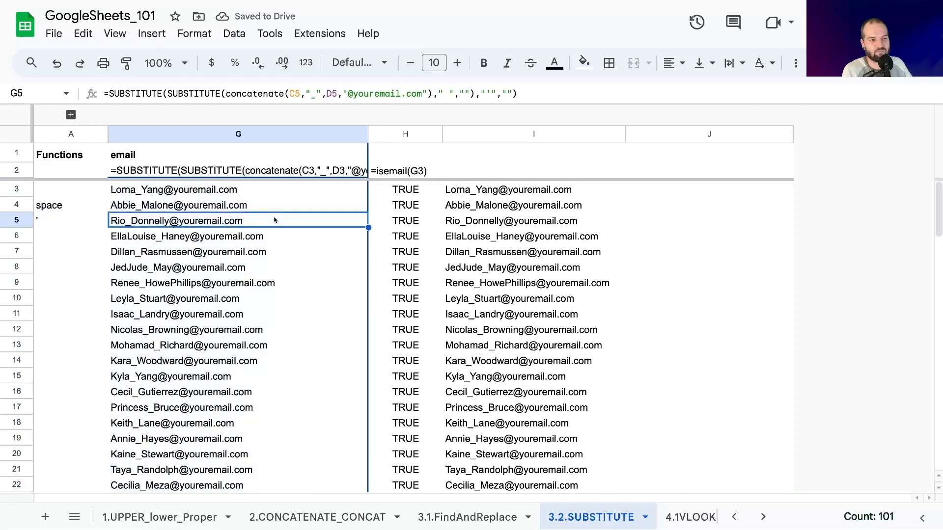
left_click(195, 191)
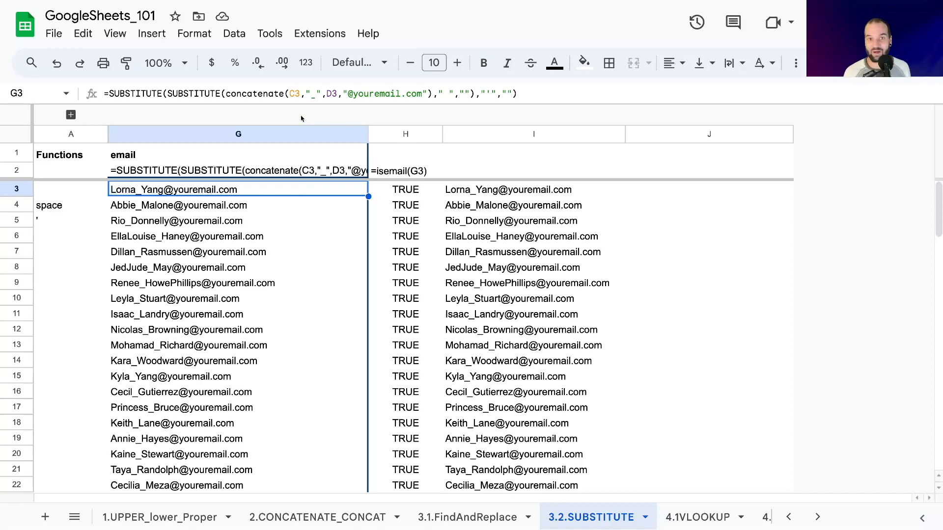
scroll(344, 294, "down", 20)
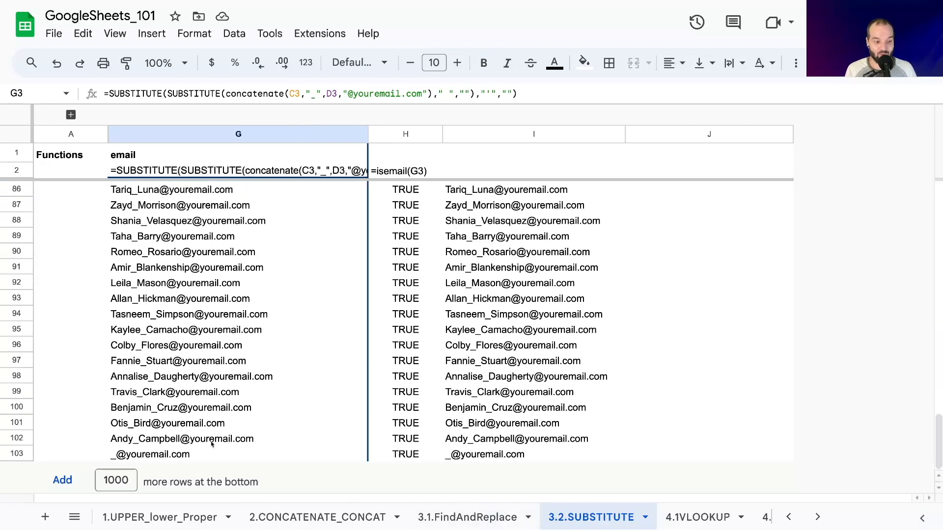
Expand the grouped columns and enter an employee ID, a first name and a last name for a new record in row 103.
left_click(71, 114)
left_click(197, 392)
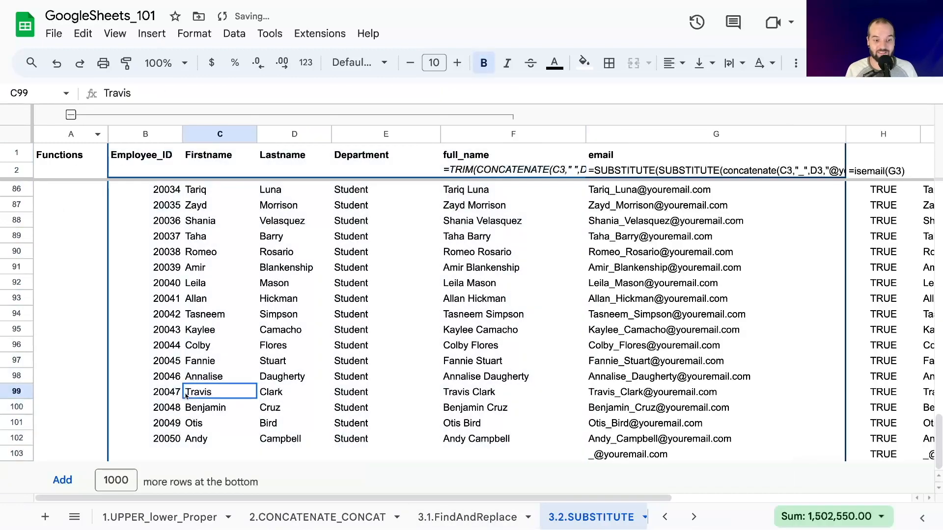
left_click(146, 451)
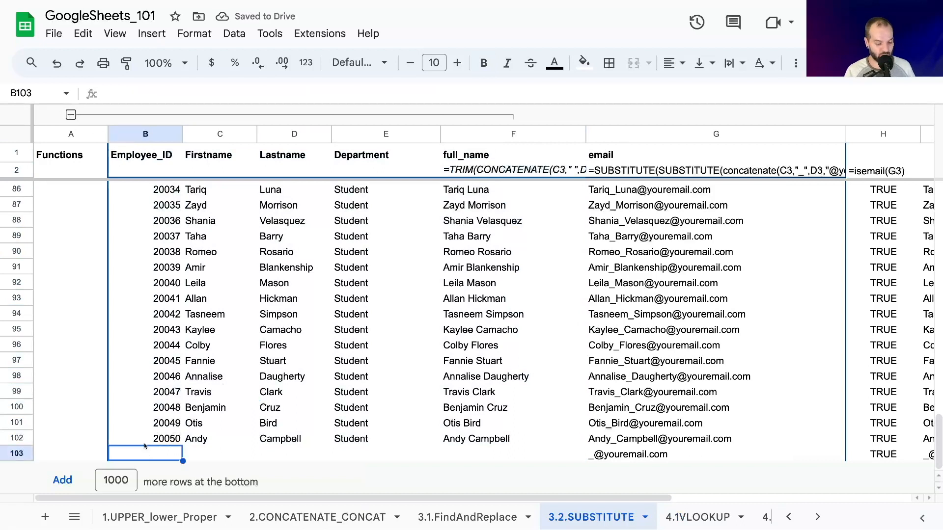
type("30000")
key("Tab")
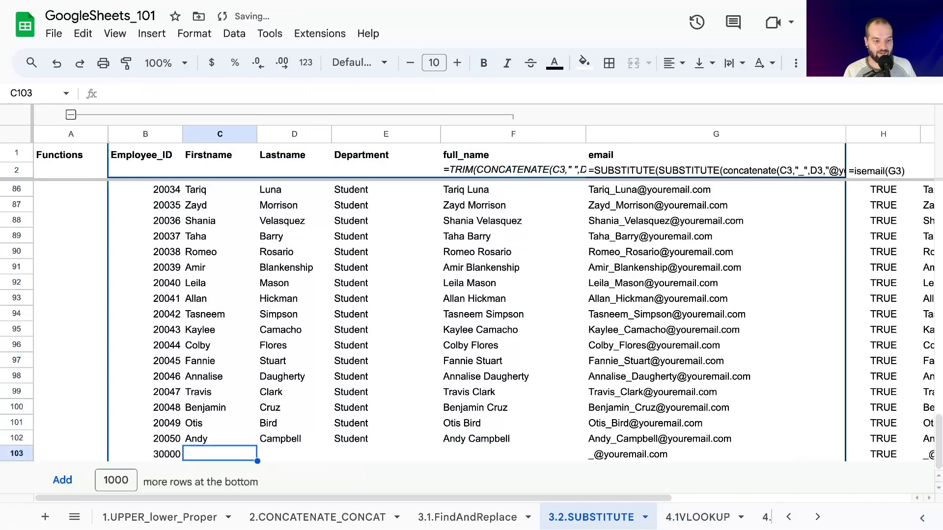
type("Sam")
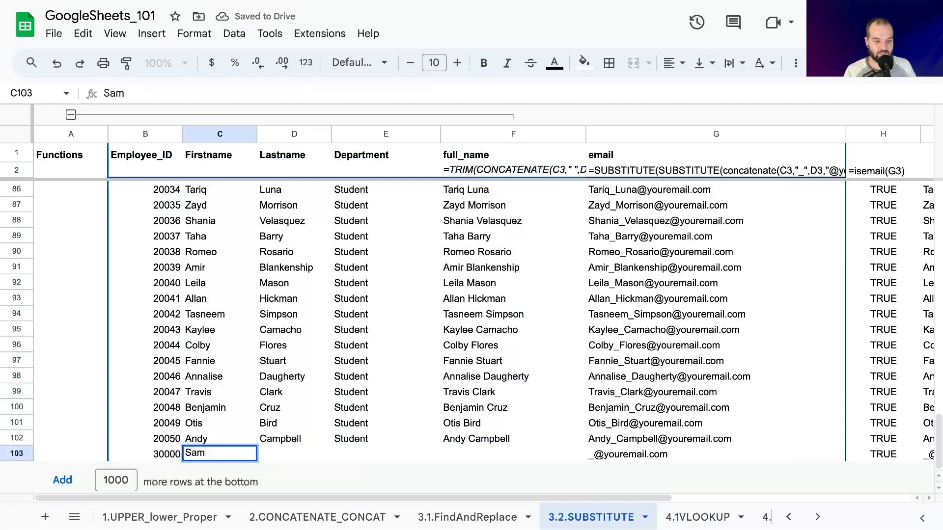
key("Tab")
type("Samuel")
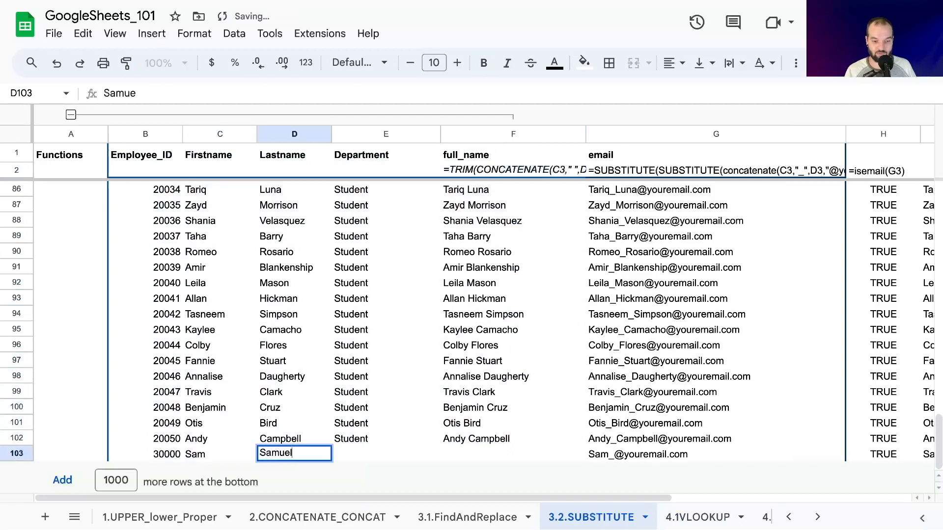
key("Tab")
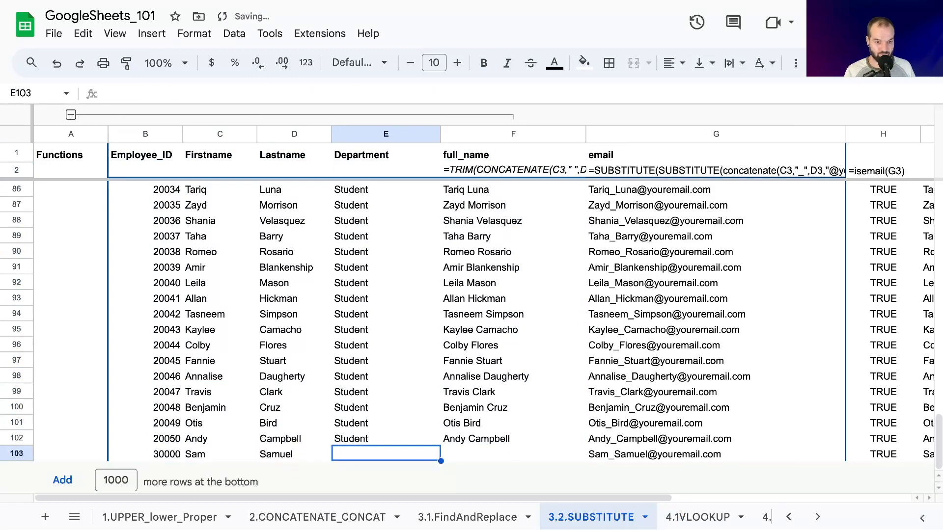
Edit the last name in D103 to begin with o' and end with "the third".
double_click(211, 454)
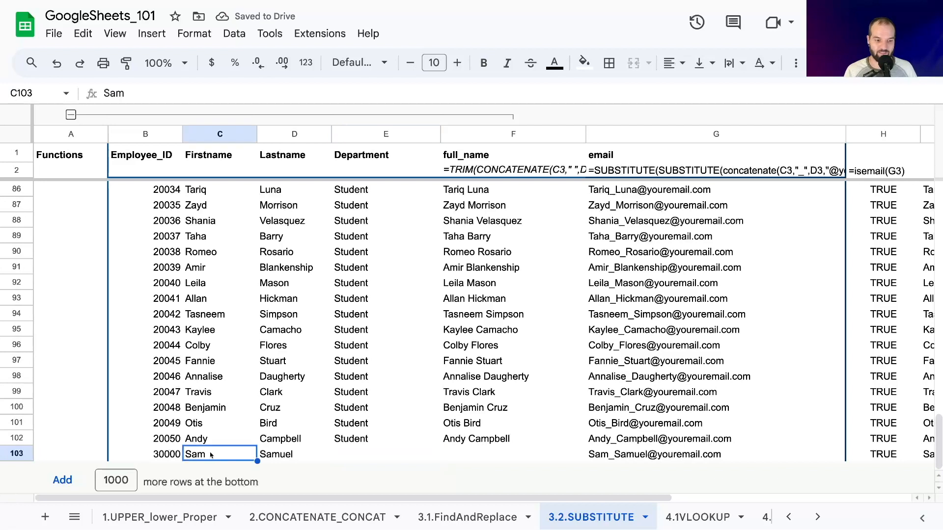
double_click(265, 454)
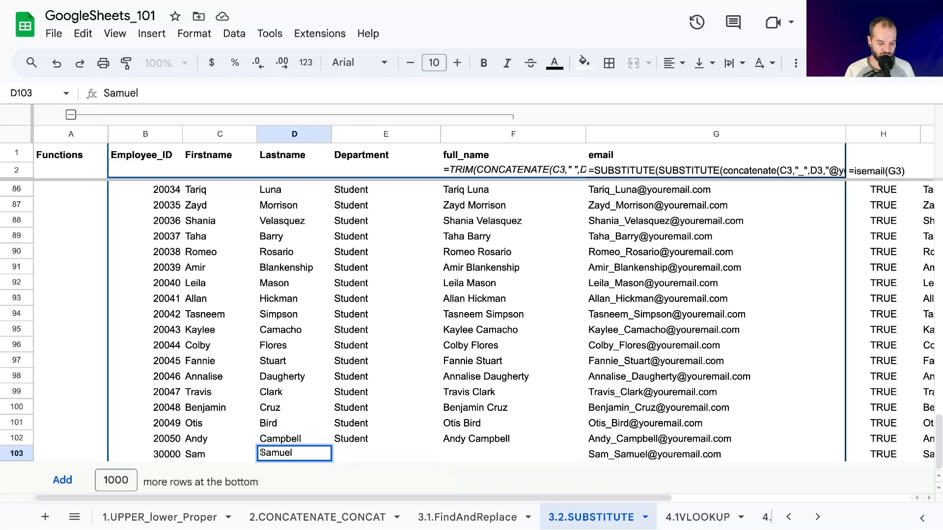
type("o''")
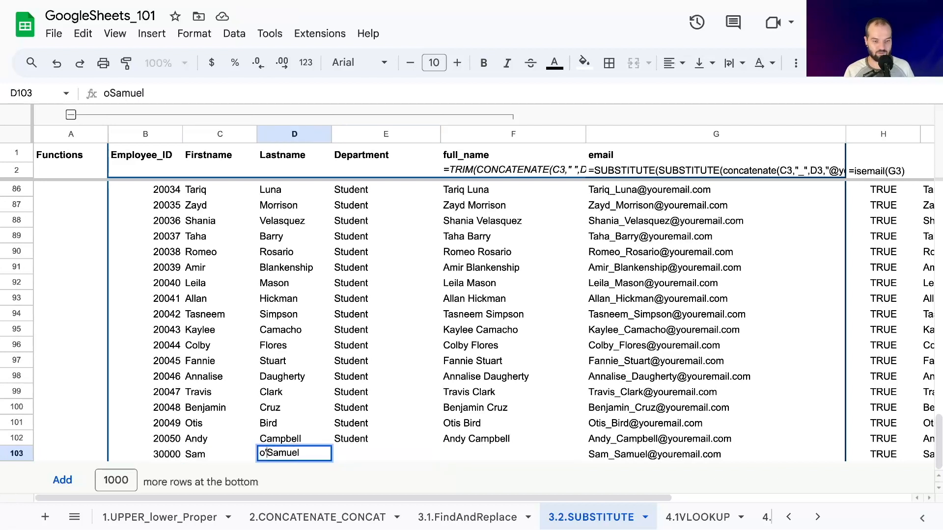
key("BackSpace")
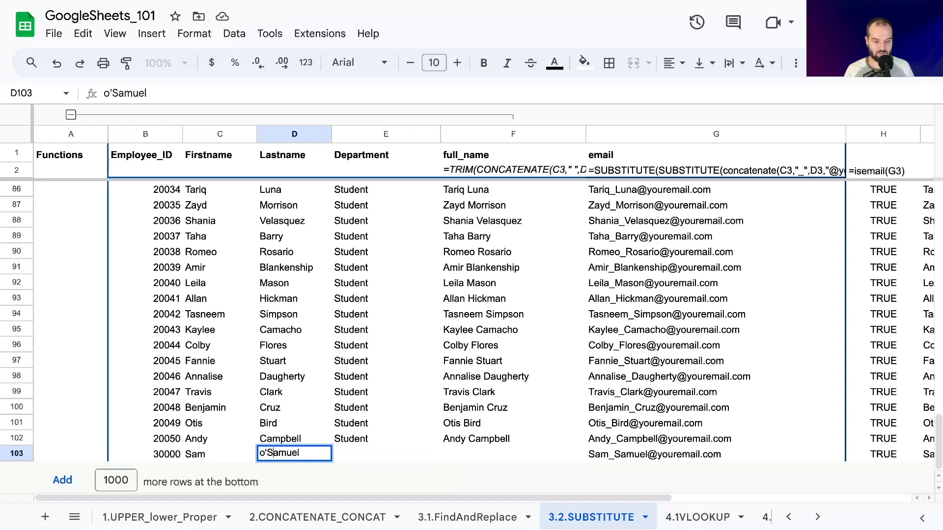
type("the thri")
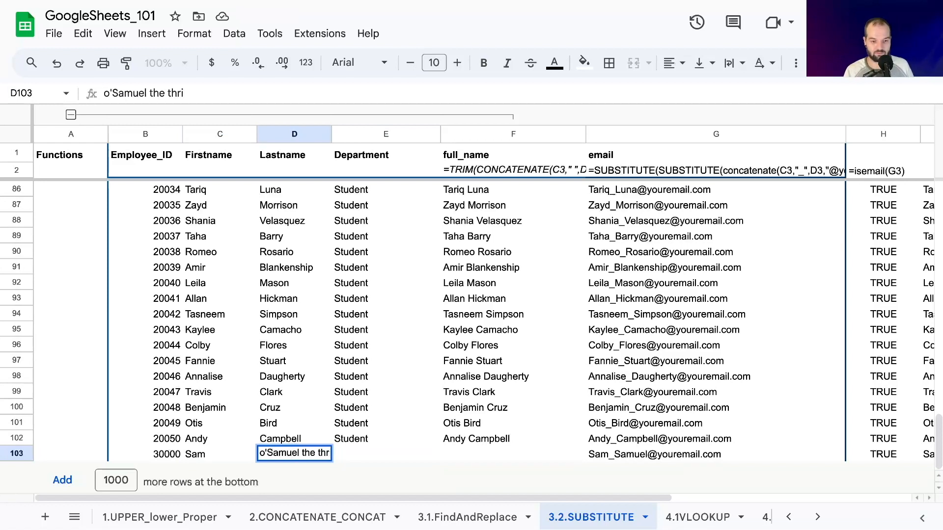
key("BackSpace")
key("BackSpace")
type("ird")
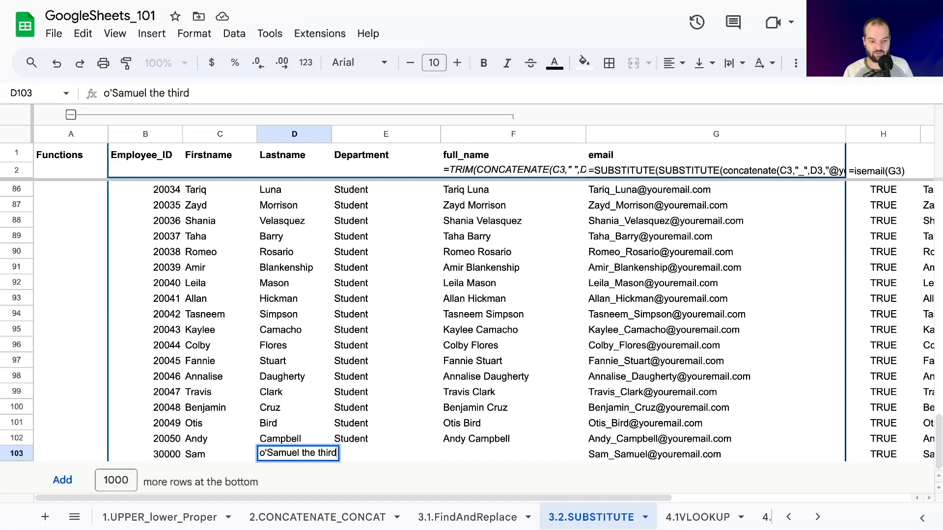
key("Return")
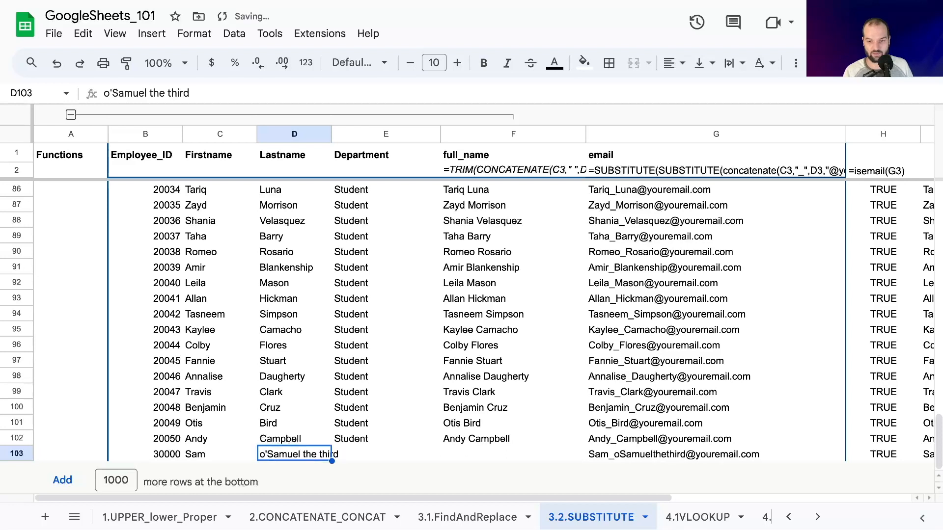
Check the email formula in G103 and enter Student as the department in E103.
left_click(639, 452)
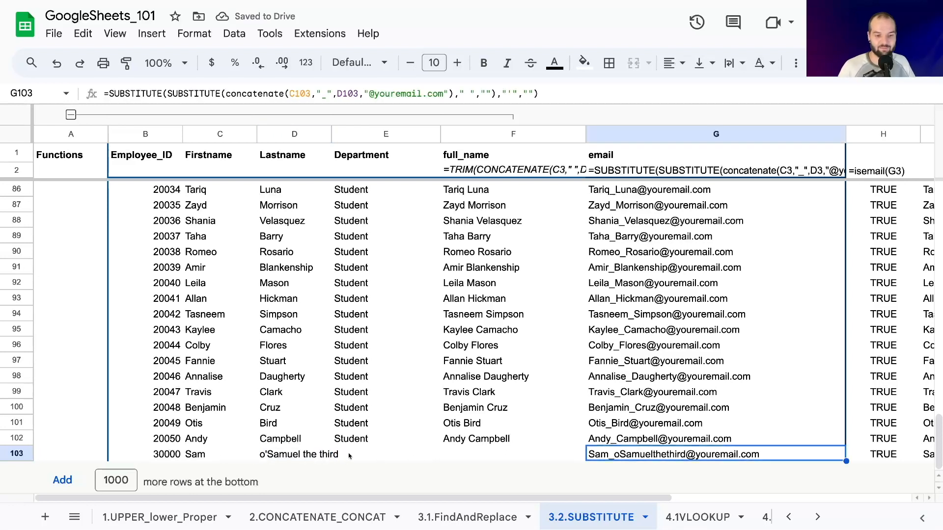
left_click(354, 456)
key("Right")
key("Left")
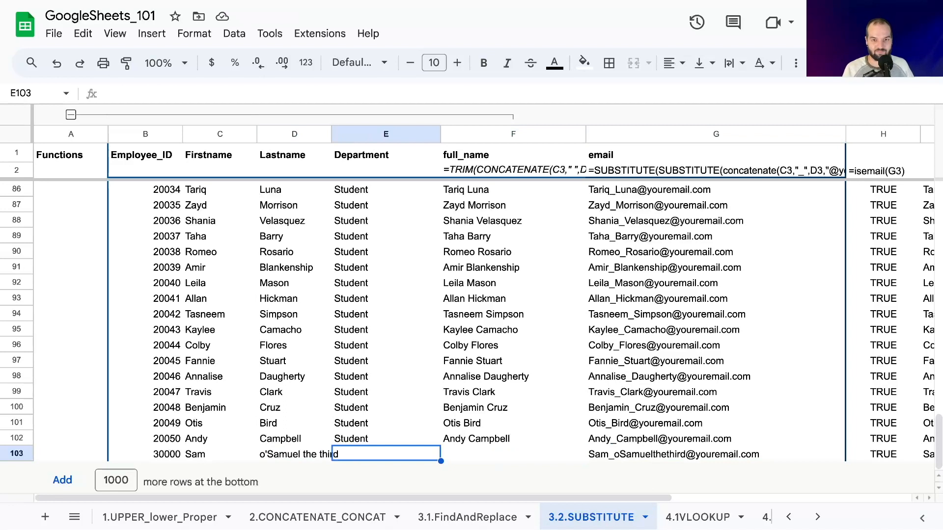
type("Student")
key("Tab")
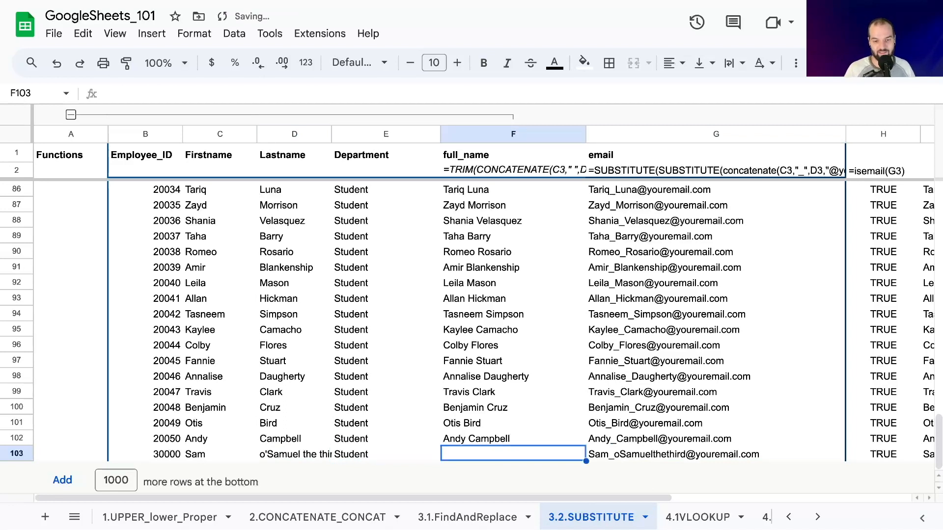
Fill the full_name formula from F102 down into F103 and check the copied formula.
key("Up")
double_click(586, 446)
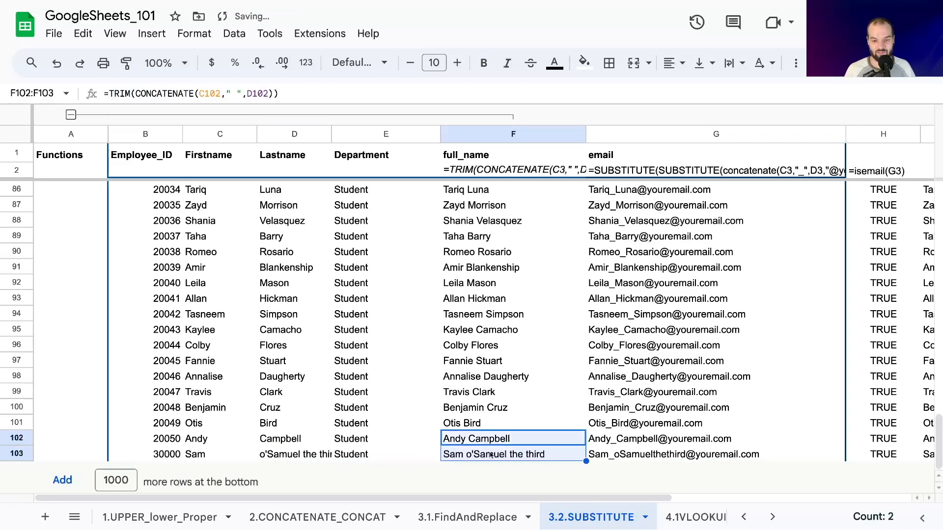
left_click(491, 452)
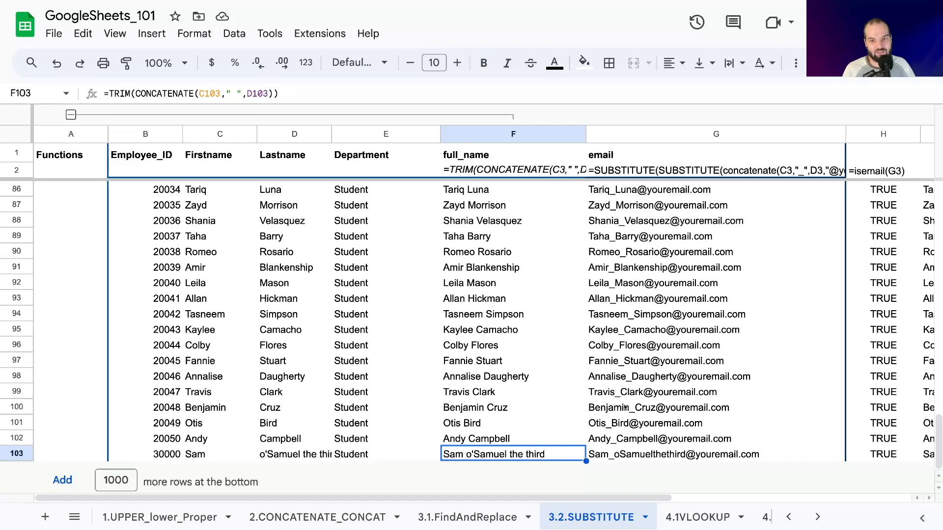
Select the email formula in G3 and enlarge the formula bar to fit several lines.
scroll(654, 266, "up", 3)
left_click(648, 241)
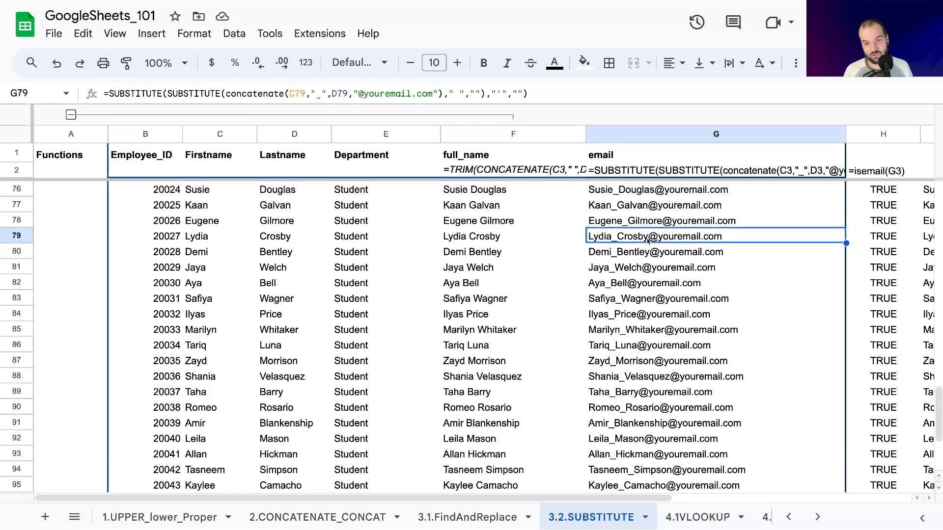
left_click(687, 171)
key("Down")
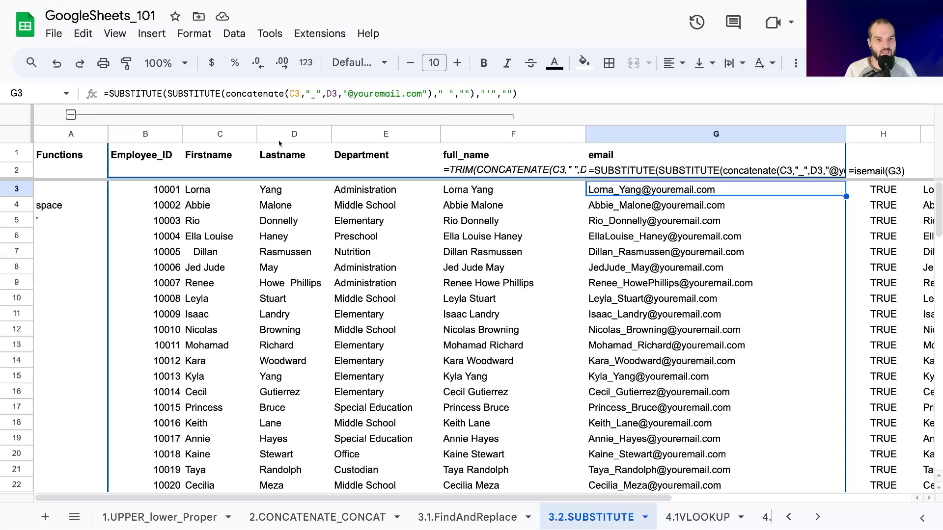
left_click_drag(271, 104, 266, 222)
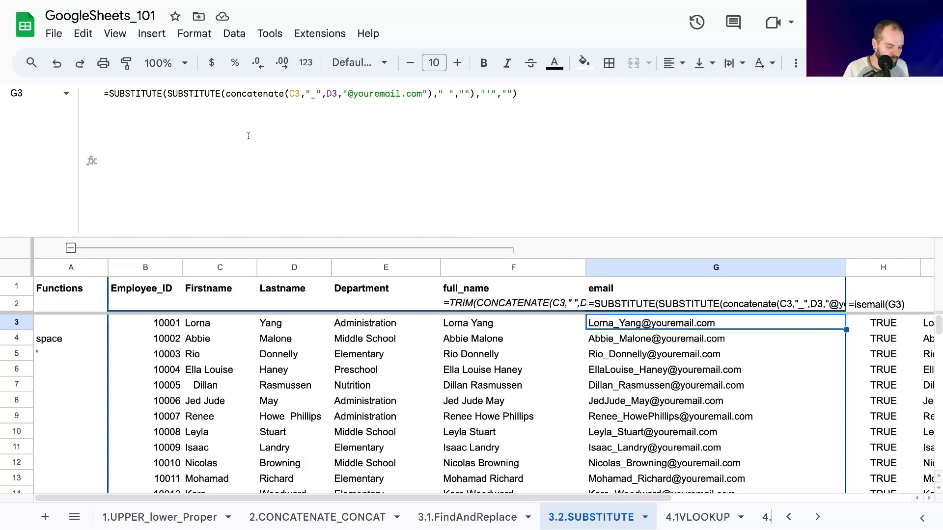
Insert line breaks in G3's formula after each opening SUBSTITUTE(, after the concatenate part and after the inner SUBSTITUTE's closing parenthesis.
left_click(165, 94)
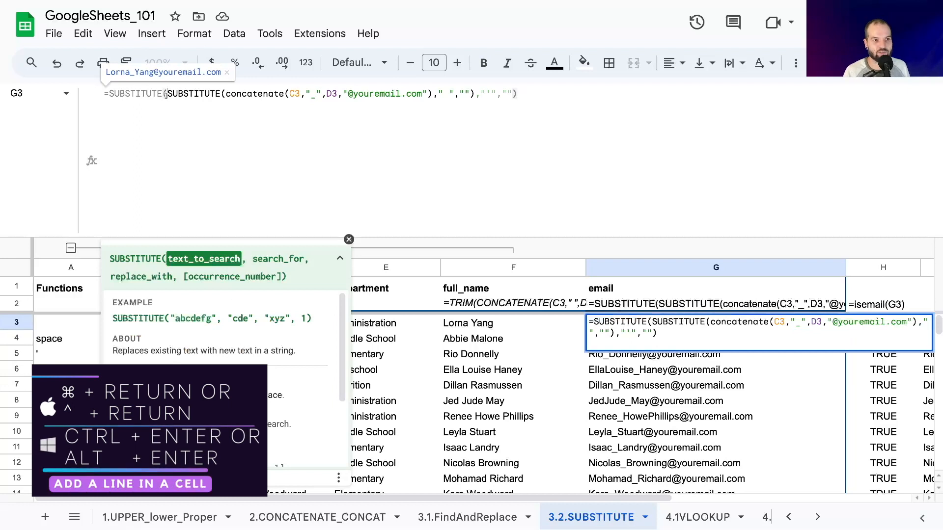
key("ctrl+Return")
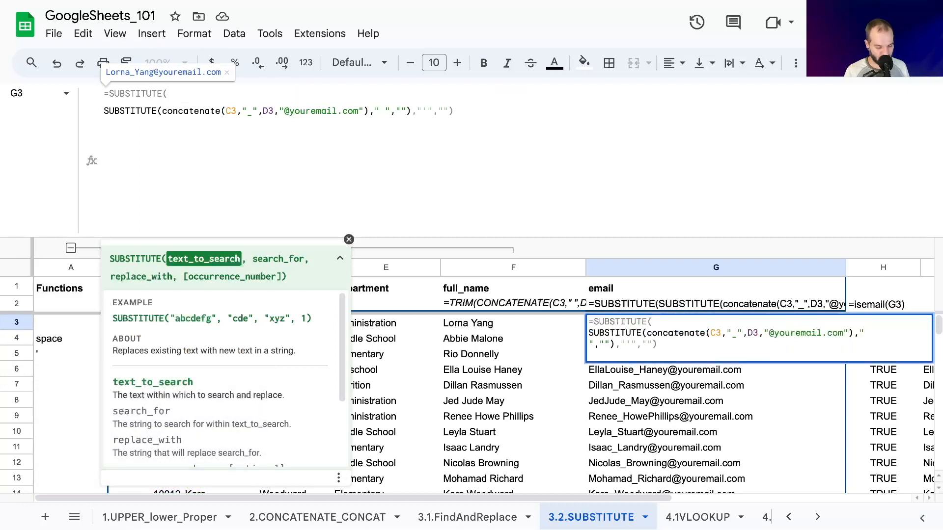
key("ctrl+Return")
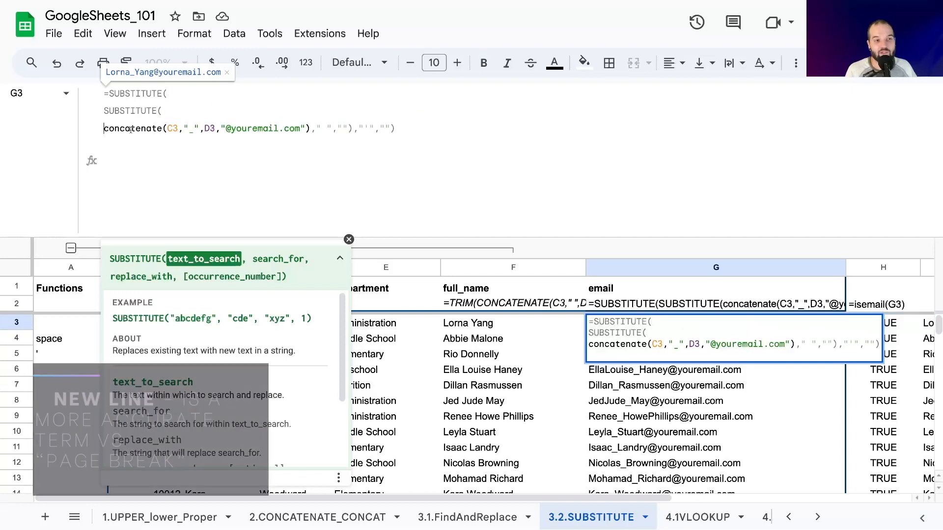
left_click_drag(103, 129, 311, 129)
left_click(312, 128)
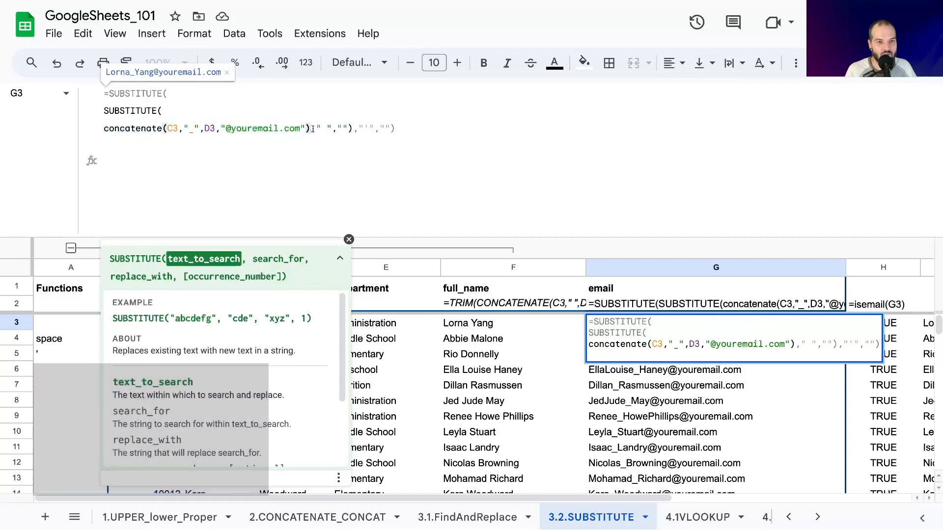
key("ctrl+Return")
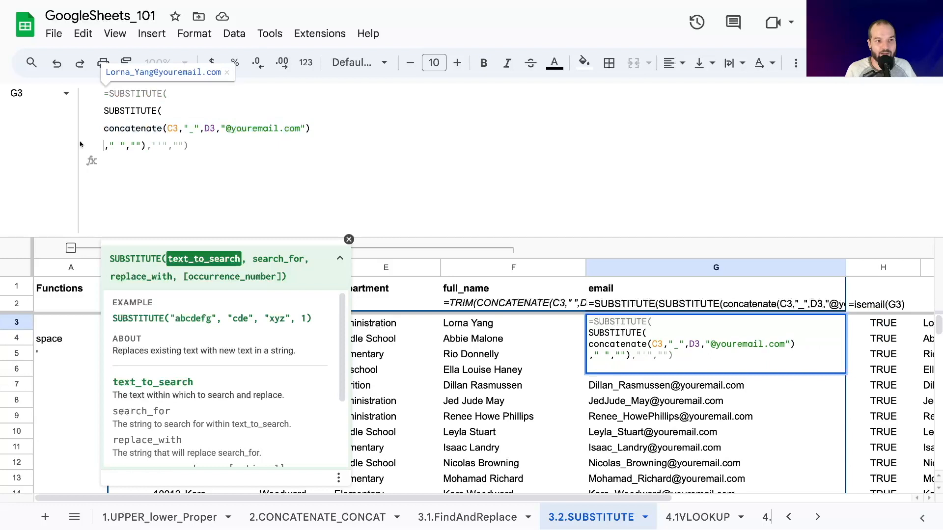
left_click(147, 146)
key("ctrl+Return")
Examine the concatenate part, the space and apostrophe arguments and the matching parentheses in G3's multi-line formula.
left_click(168, 150)
left_click_drag(104, 130, 310, 128)
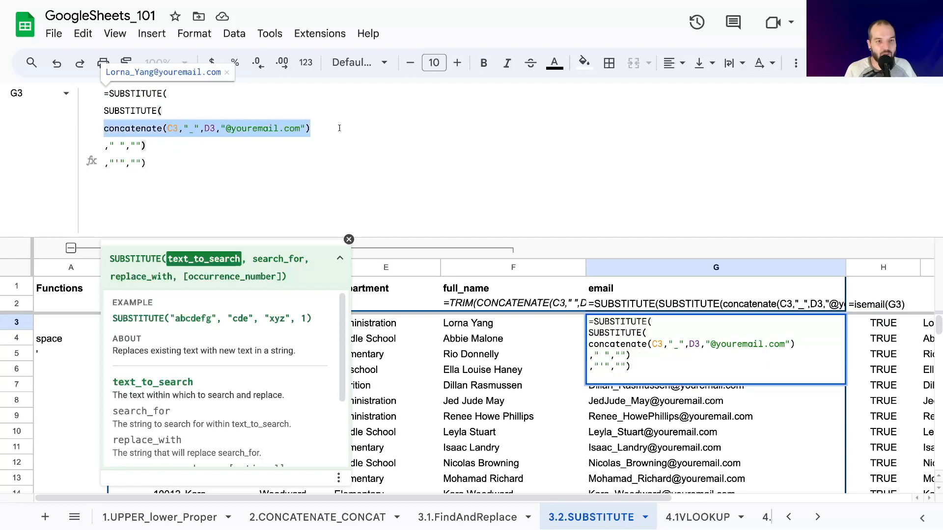
left_click(150, 145)
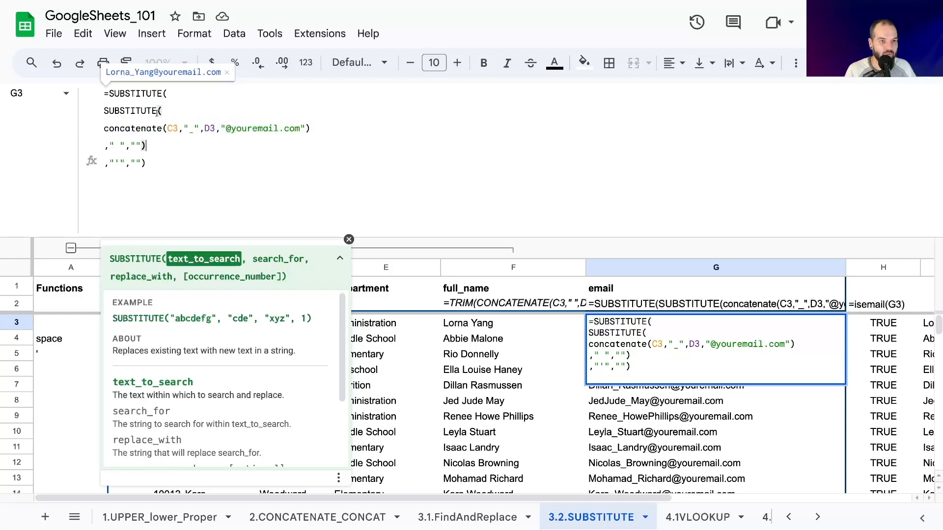
left_click_drag(114, 145, 120, 145)
left_click(147, 146)
left_click(146, 165)
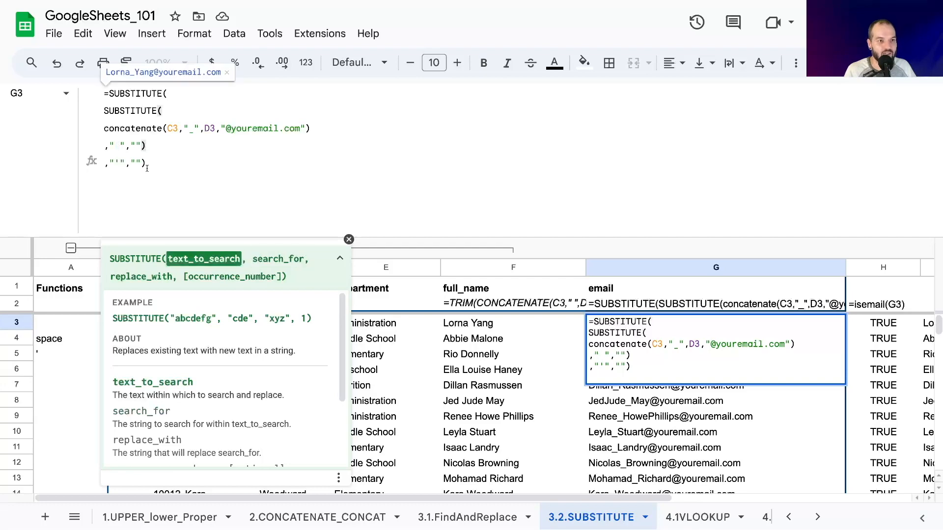
left_click(118, 164)
left_click(146, 164)
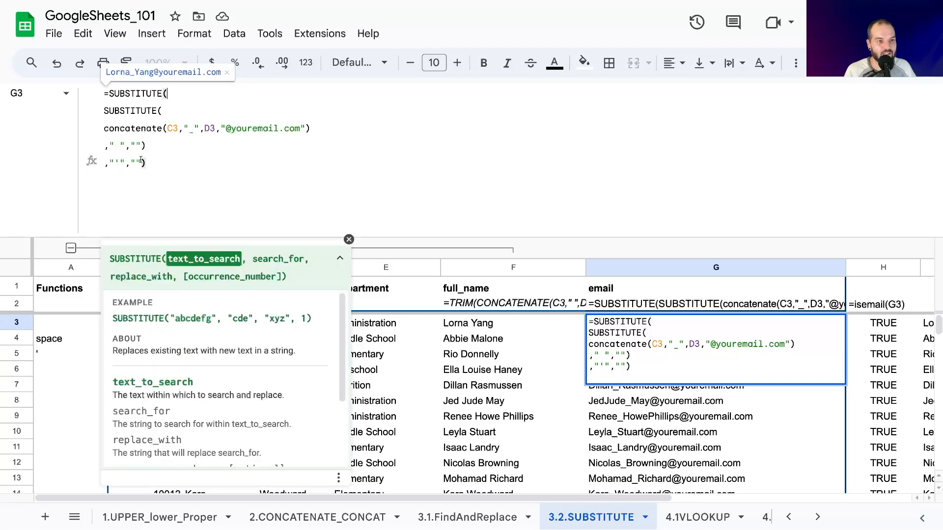
Commit the multi-line formula in G3 and check the formulas behind G2 and G3.
key("Return")
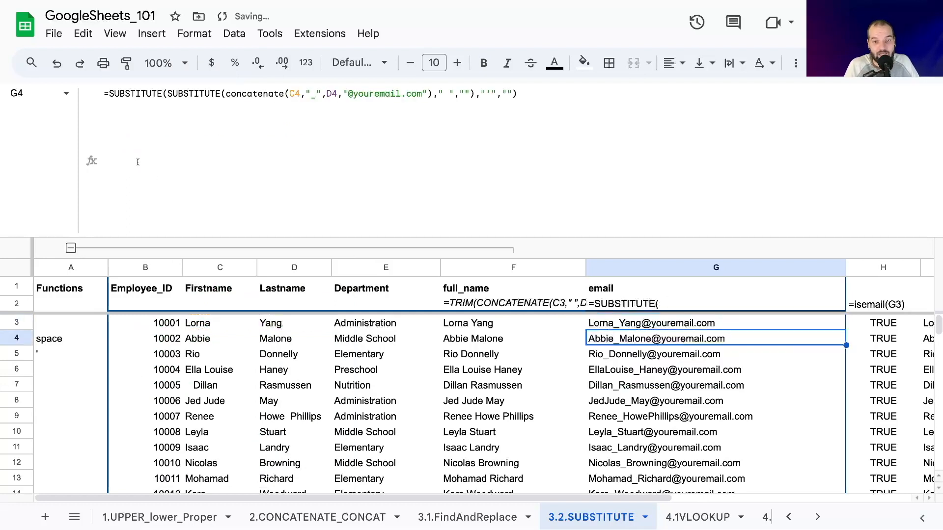
left_click(614, 307)
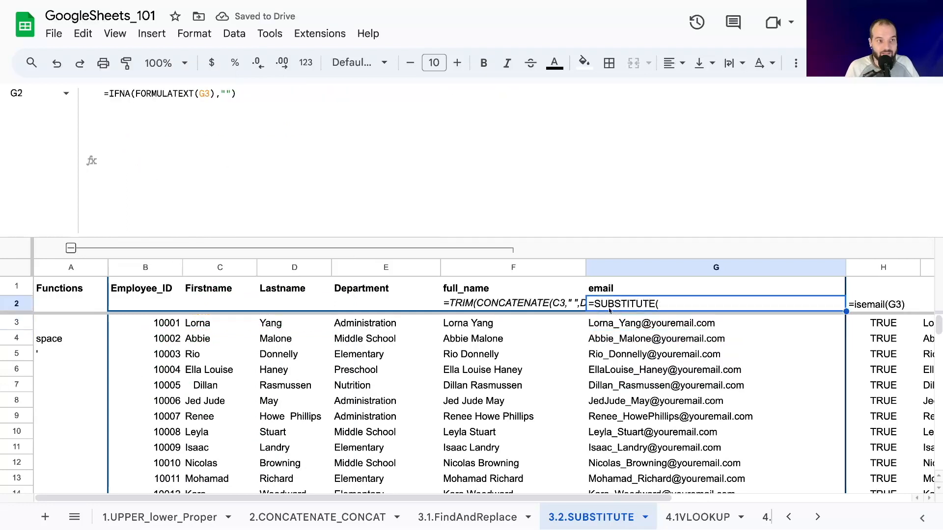
left_click(614, 327)
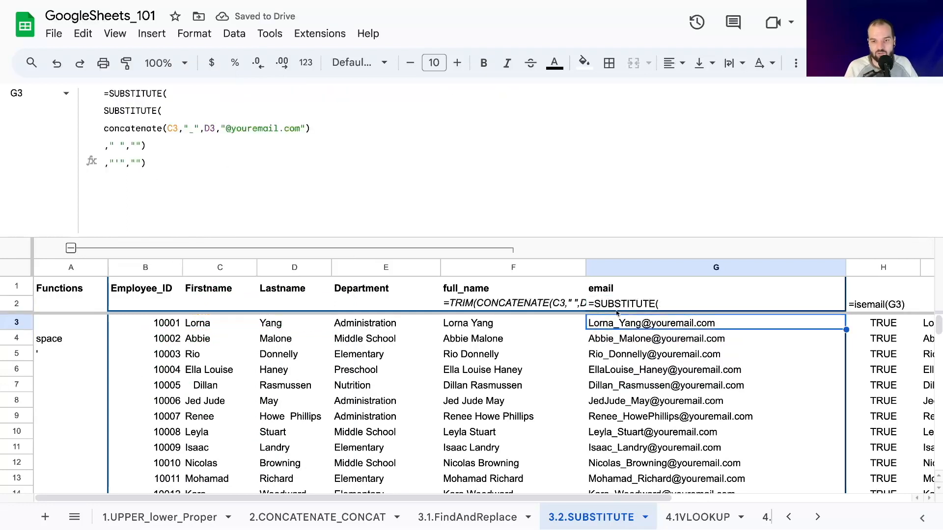
Try to extend the frozen rows down to row 8, and undo the change.
left_click_drag(20, 312, 47, 407)
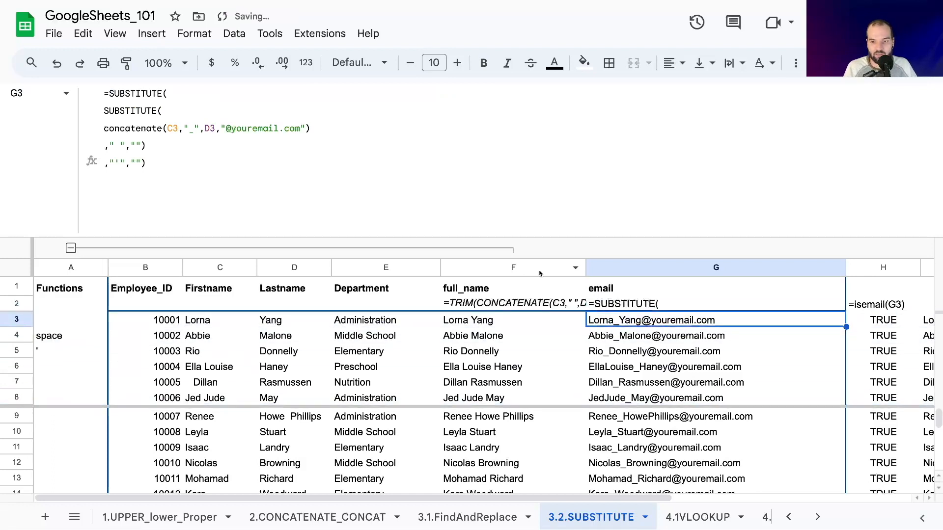
key("ctrl+z")
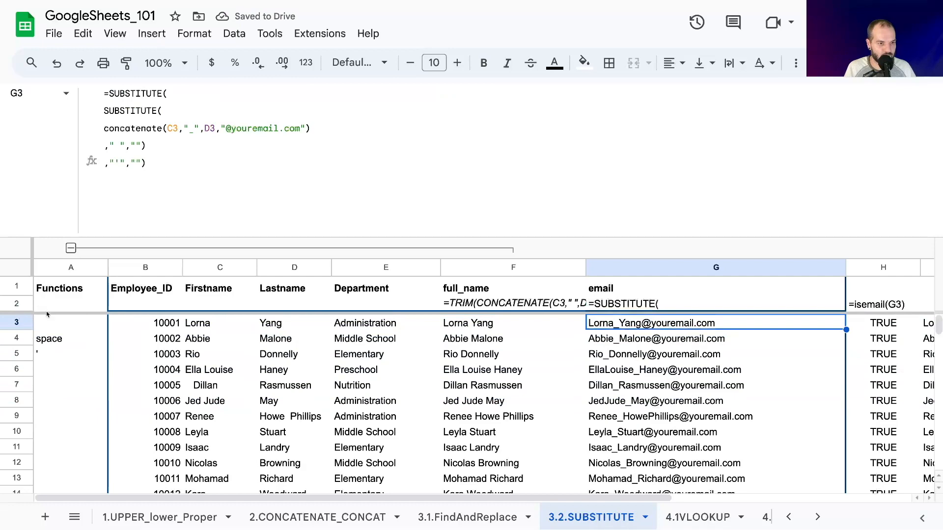
Enlarge row 2 to show the full multi-line formula text in G2, and shrink the row back.
left_click(116, 309)
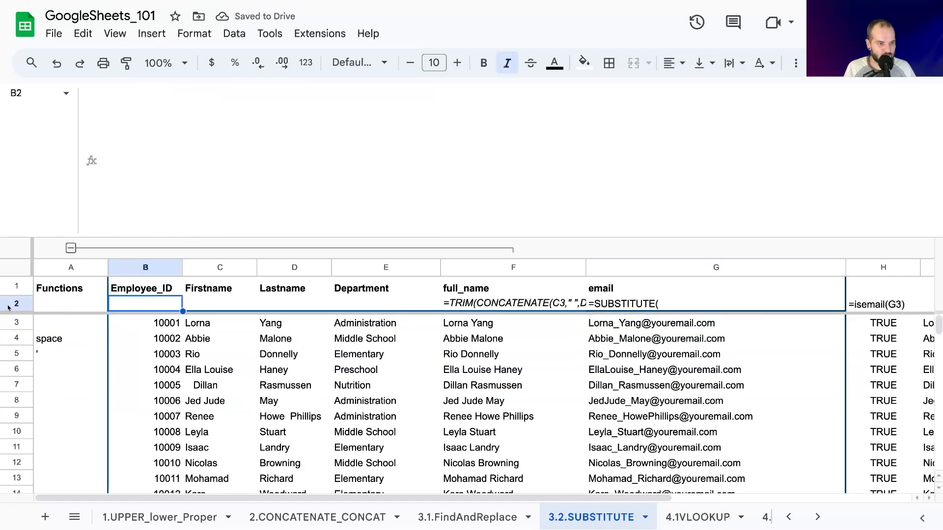
left_click_drag(16, 312, 12, 400)
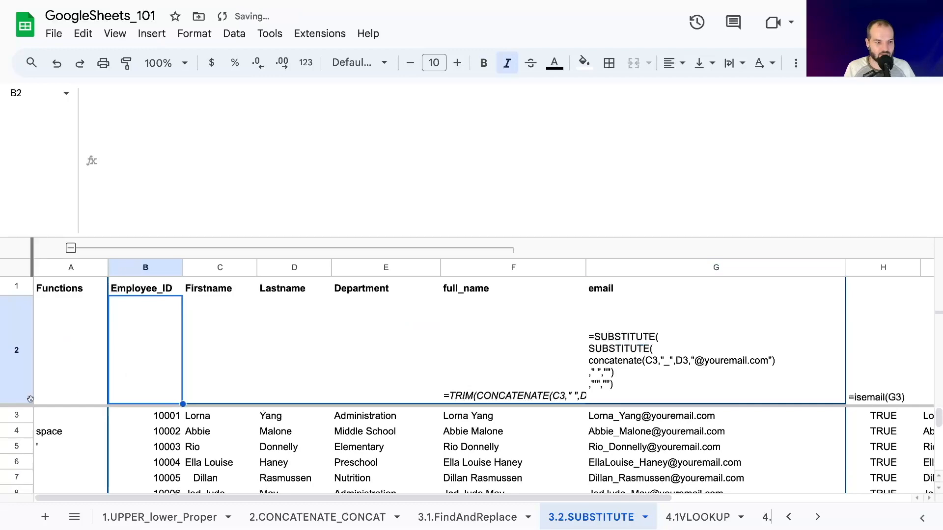
left_click_drag(22, 404, 17, 314)
Compare the multi-line formula in G3 with the single-line formulas in G4 and G9.
left_click(639, 327)
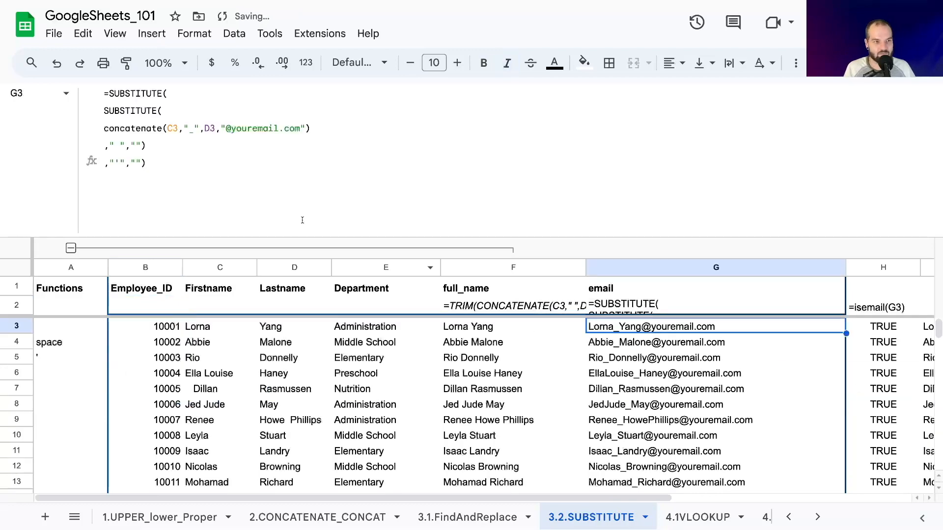
key("Down")
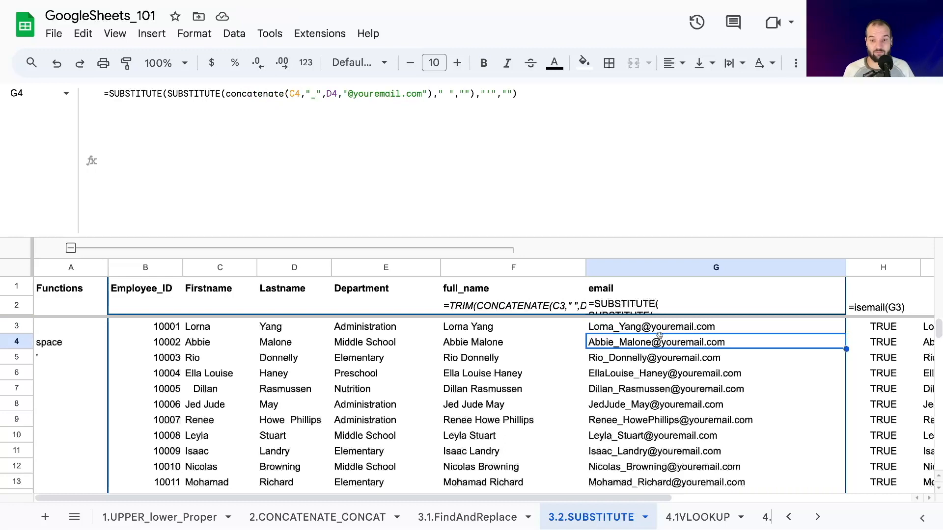
left_click(634, 328)
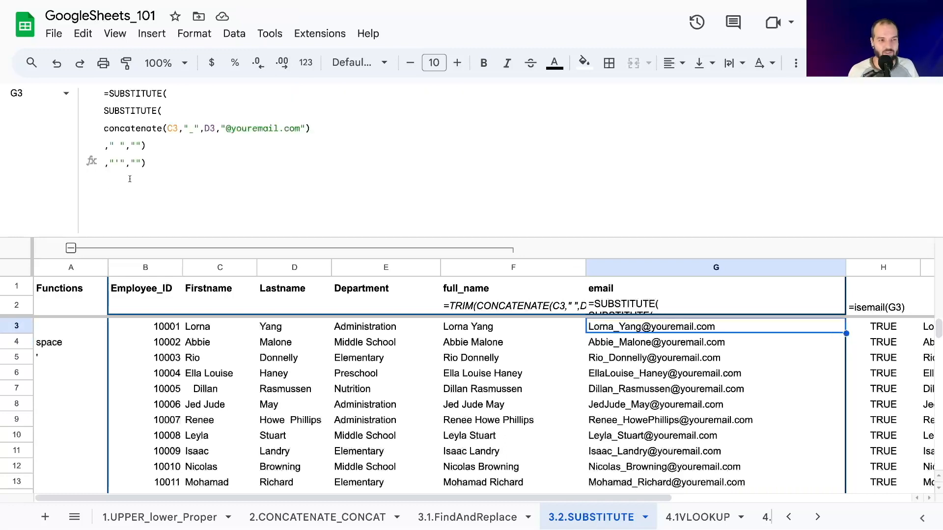
left_click_drag(108, 92, 174, 165)
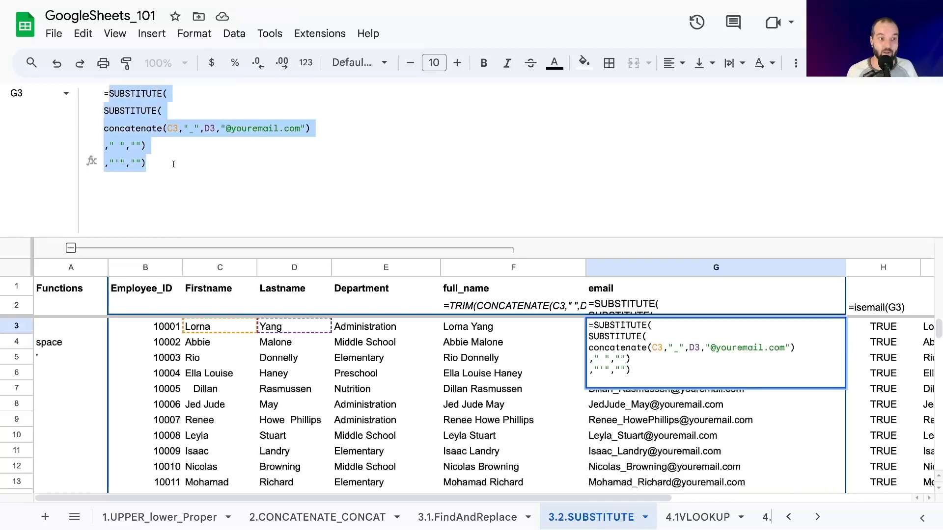
left_click(175, 165)
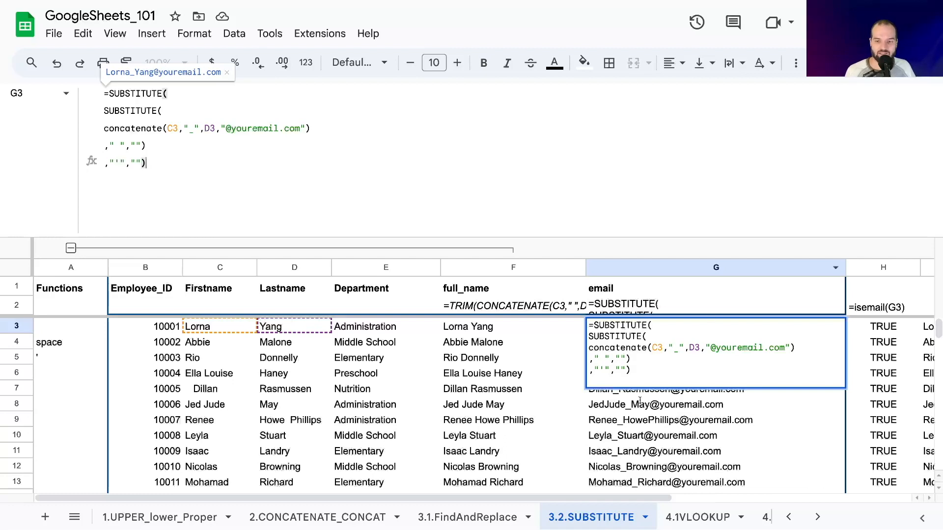
left_click(640, 421)
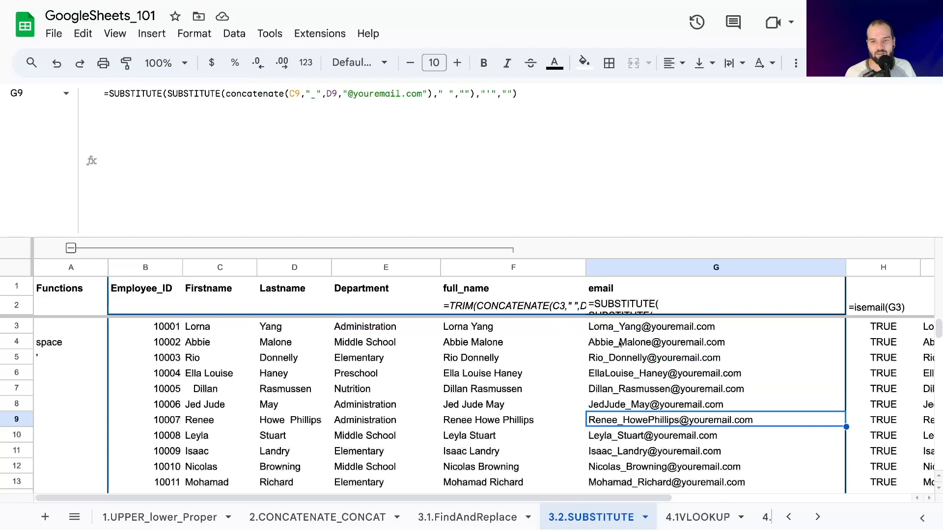
left_click(620, 342)
left_click(623, 329)
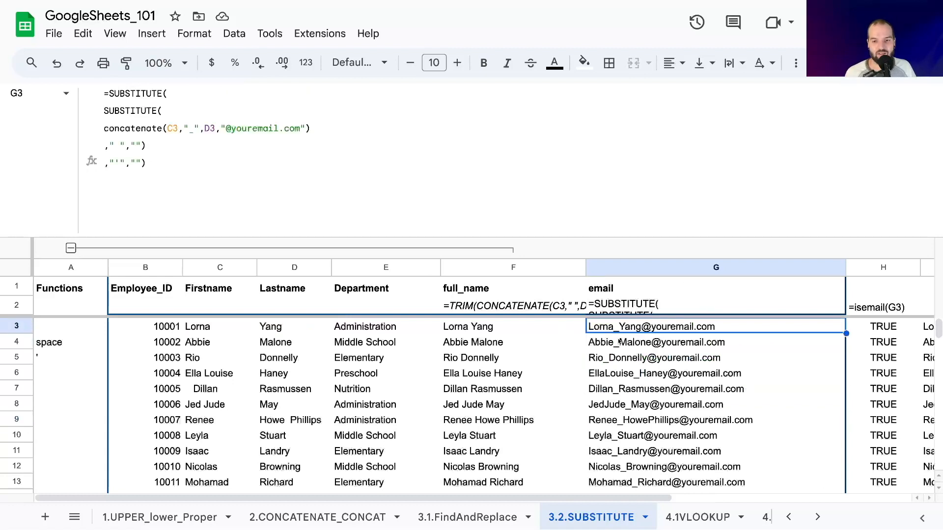
left_click(620, 342)
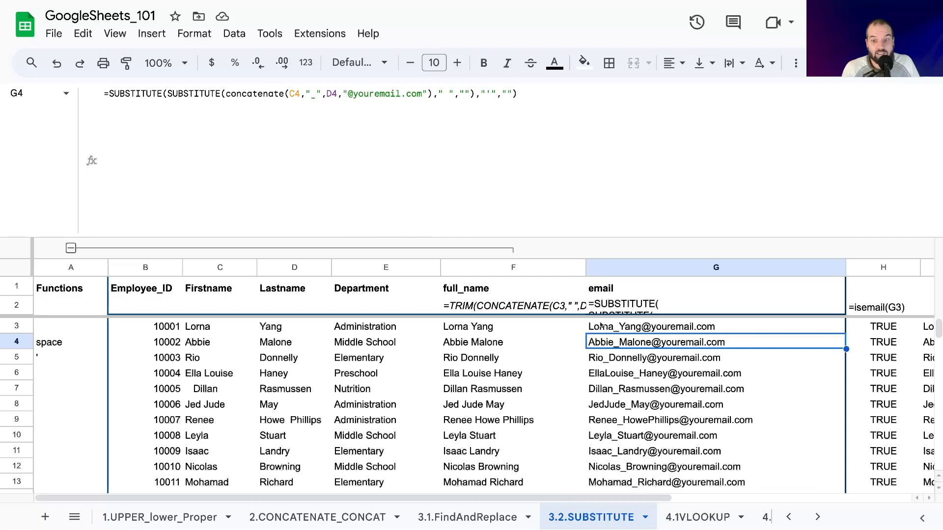
Examine the inner SUBSTITUTE, its space argument, the apostrophe line and the concatenate line in G3's multi-line formula.
left_click(611, 328)
left_click(185, 114)
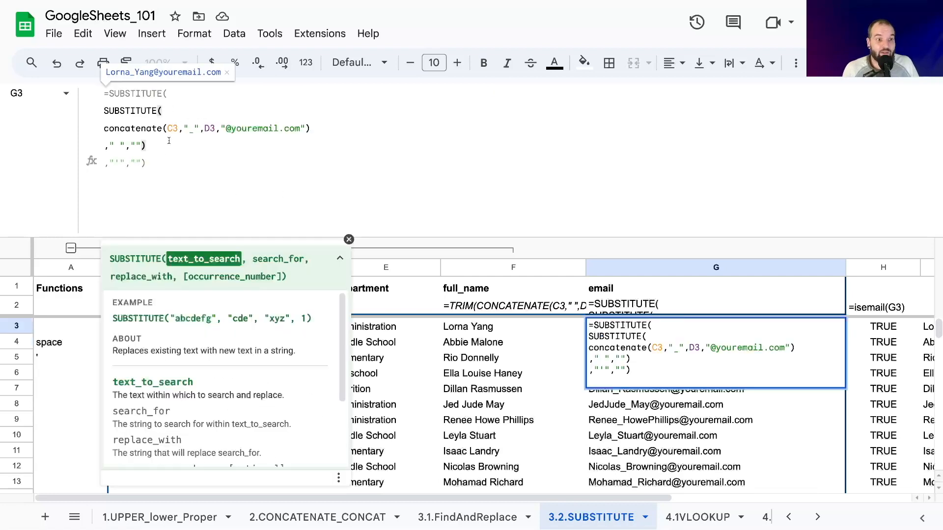
left_click(169, 110)
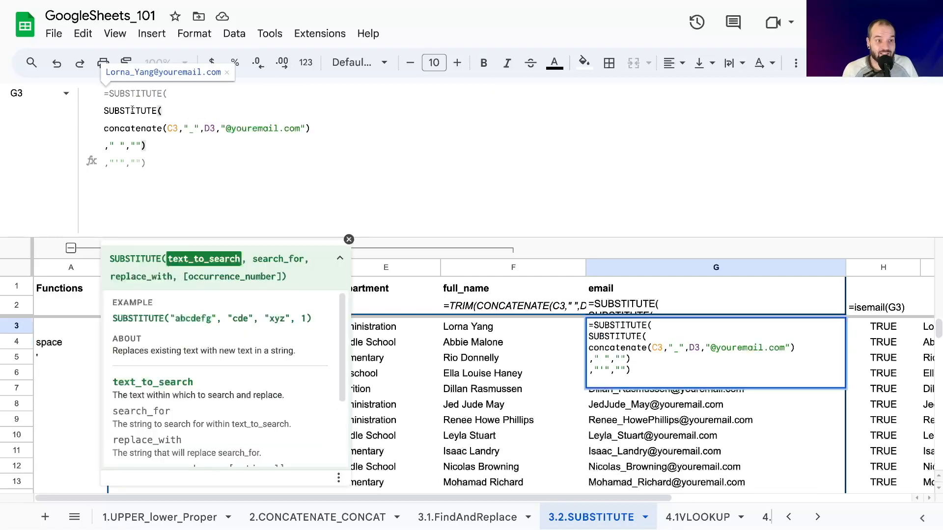
left_click(135, 165)
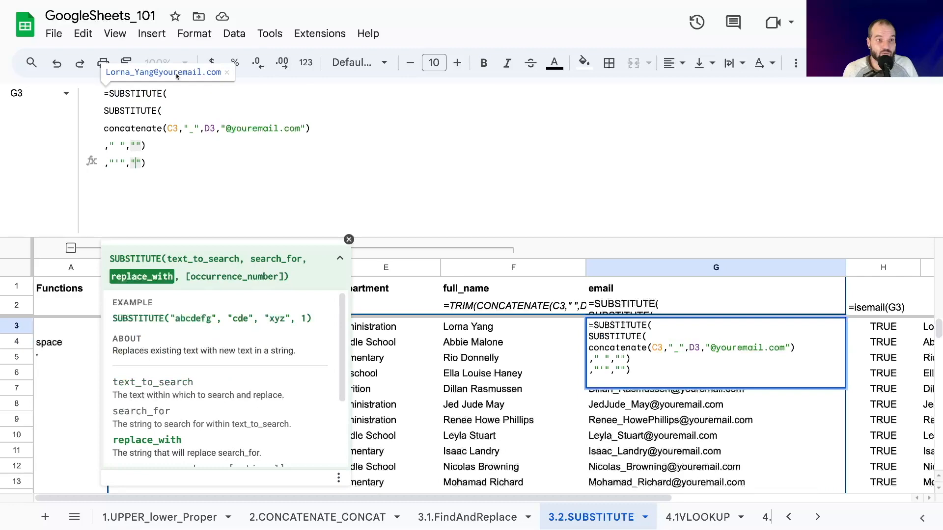
left_click(151, 111)
left_click(121, 146)
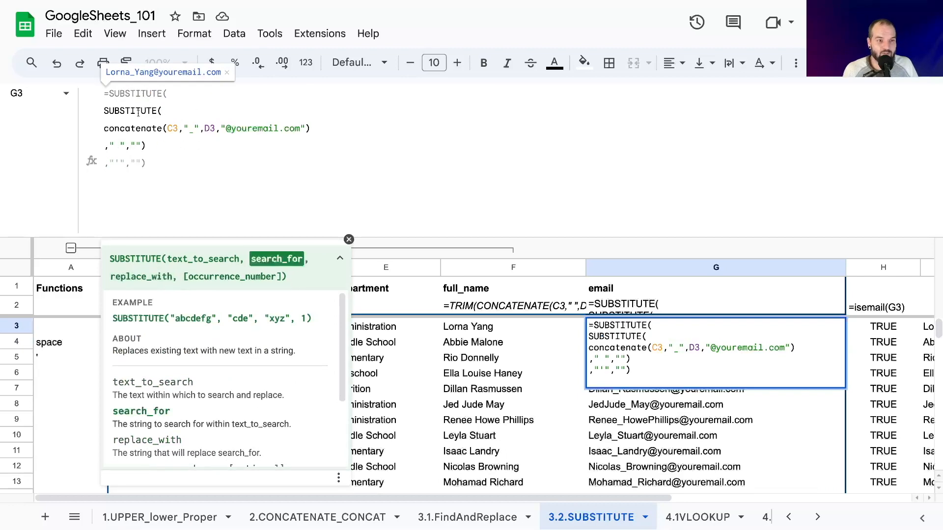
triple_click(124, 127)
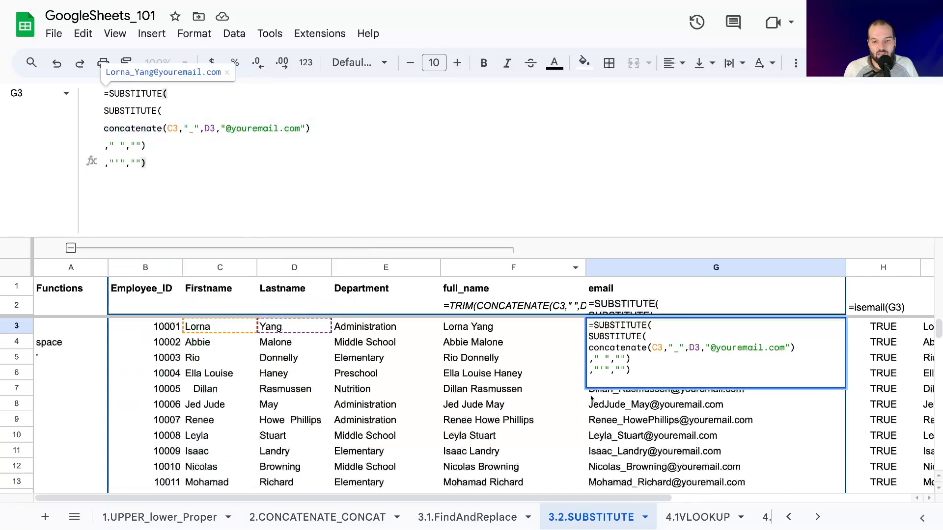
key("Return")
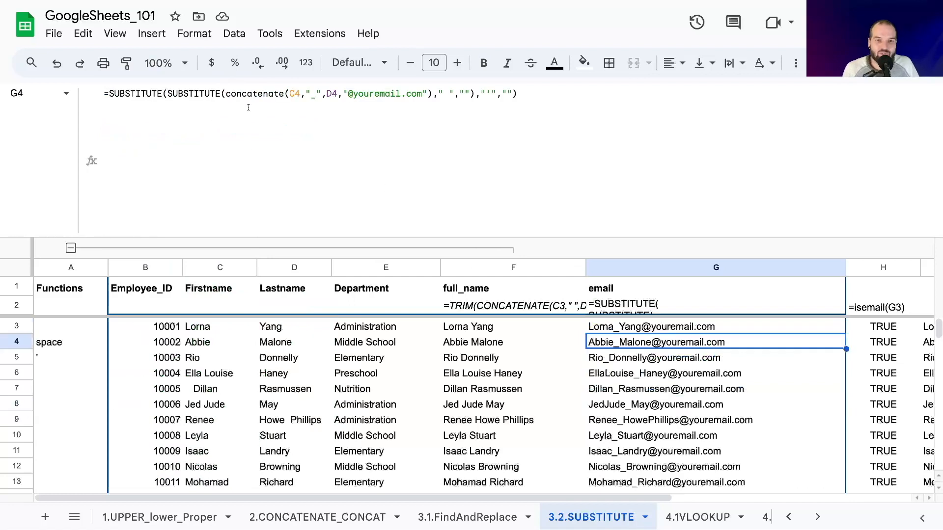
Examine the nested SUBSTITUTE arguments and concatenate part in G4's single-line formula, and return to G3 for comparison.
left_click(187, 96)
left_click(440, 95)
left_click(466, 95)
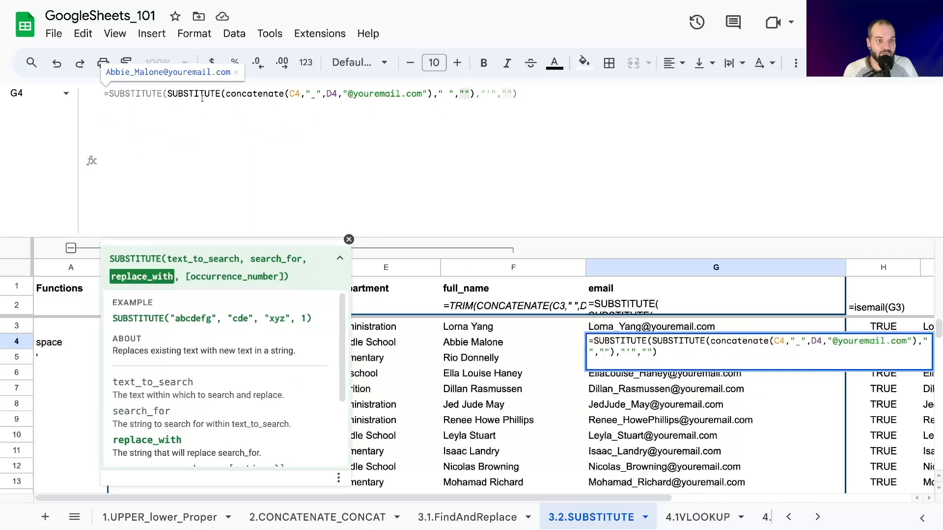
left_click(457, 94)
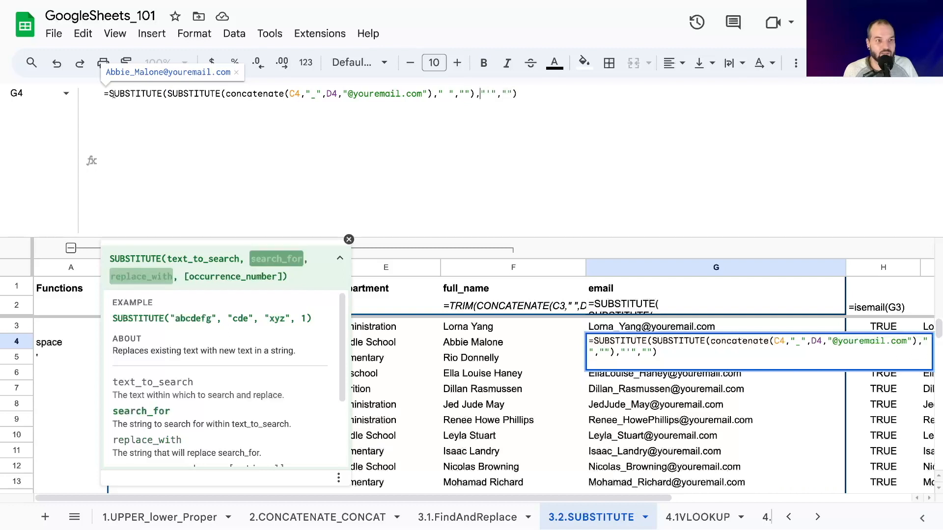
left_click(295, 94)
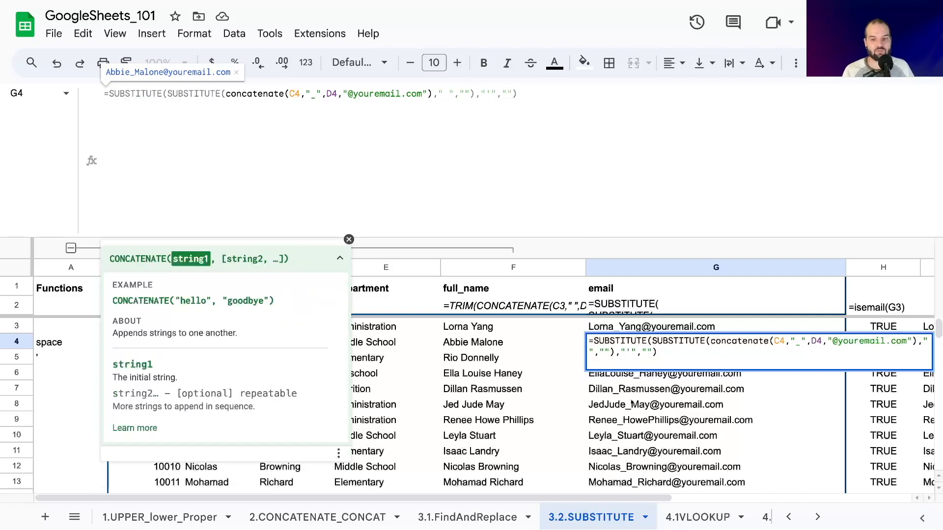
left_click(632, 379)
left_click(629, 332)
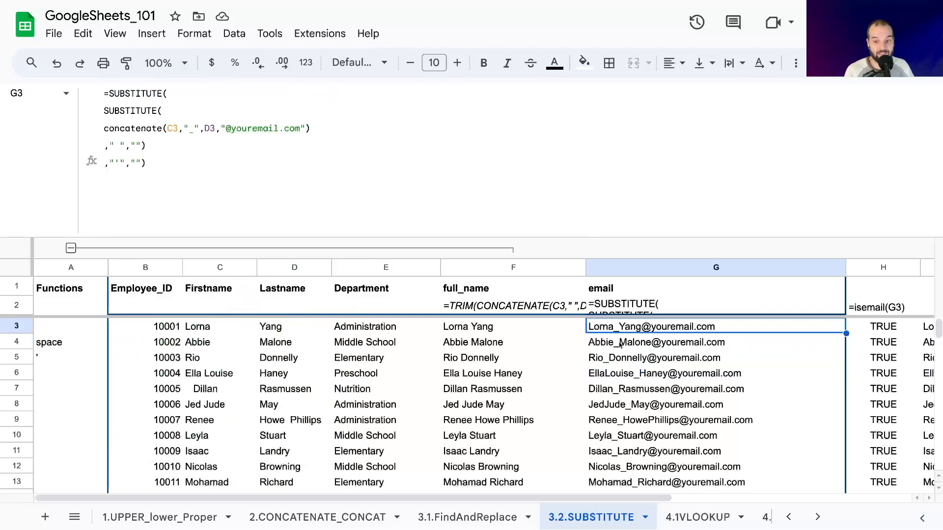